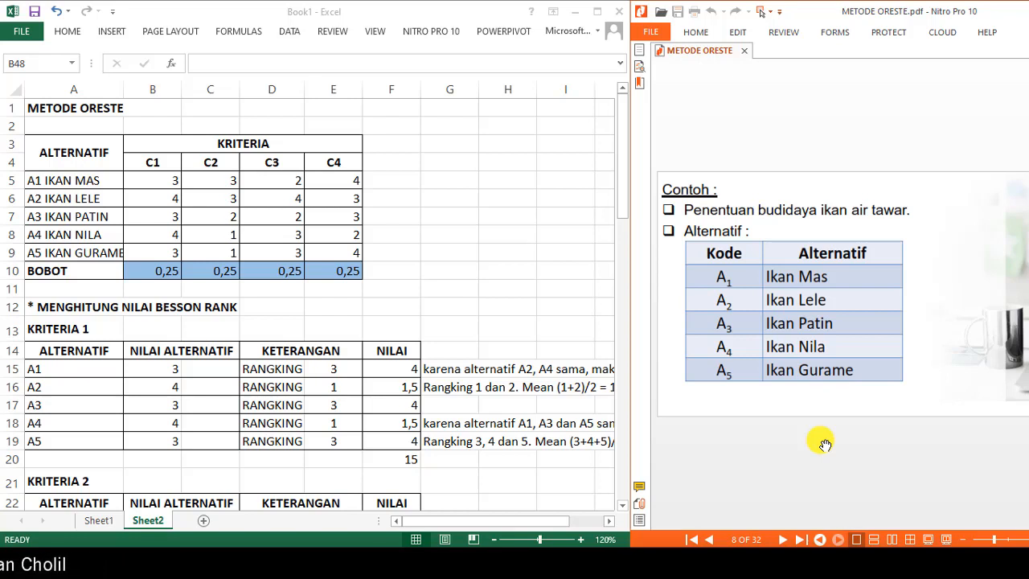
- Read the PDF's worked example from the fish alternatives and criteria weights through to the Besson rank table for criterion C1
left_click(456, 233)
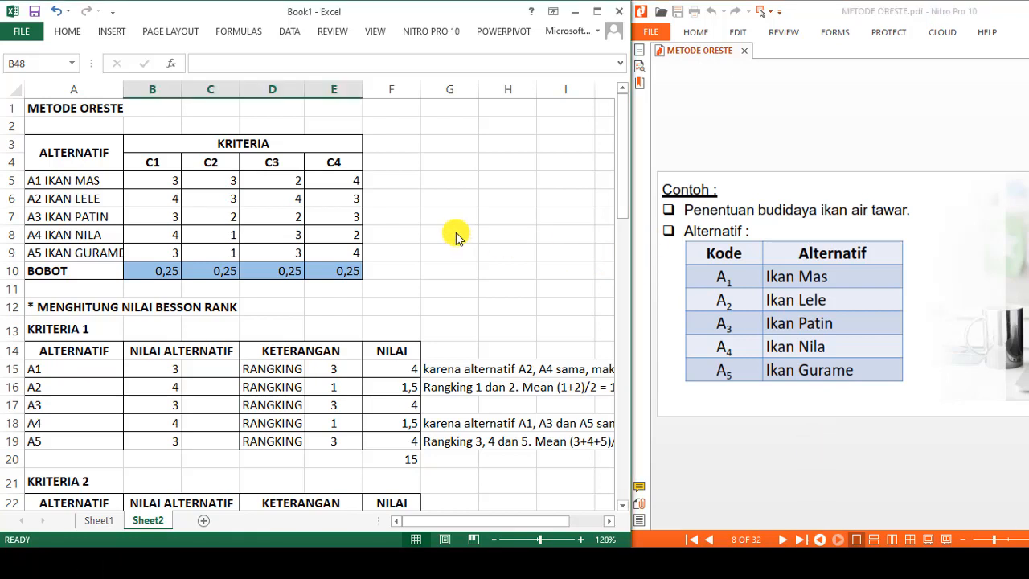
left_click(790, 442)
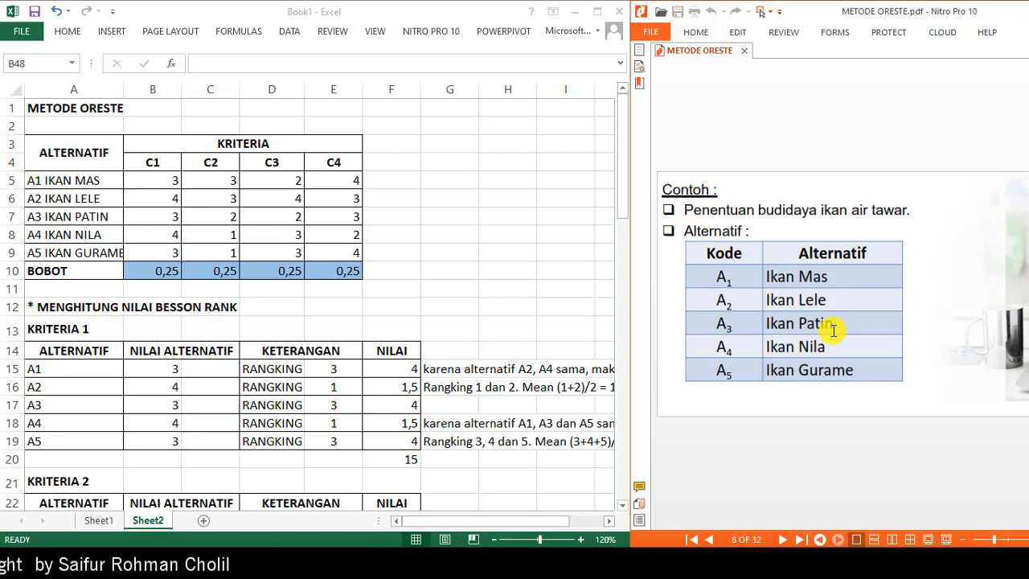
scroll(1027, 510, "down", 1)
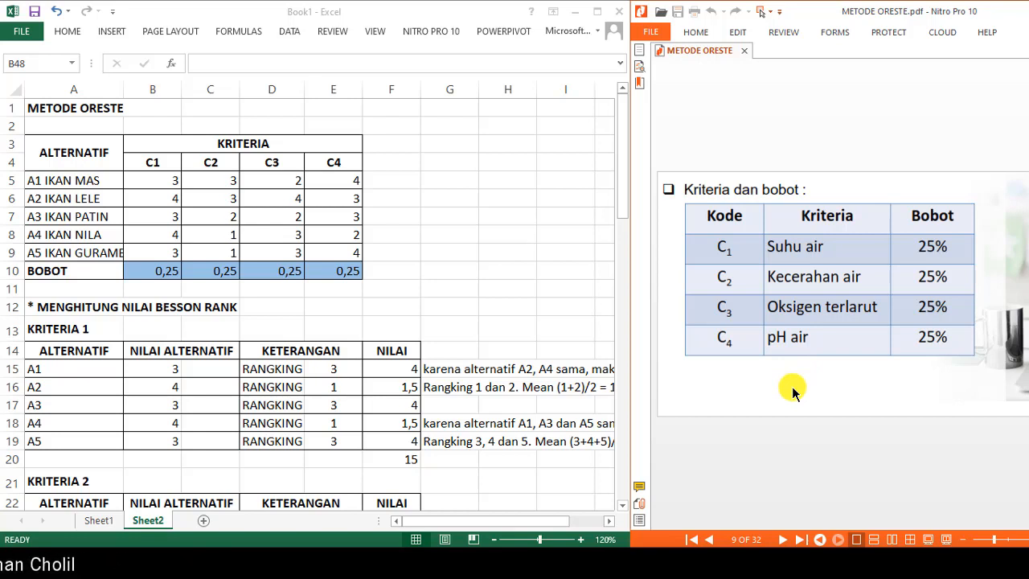
scroll(793, 393, "down", 1)
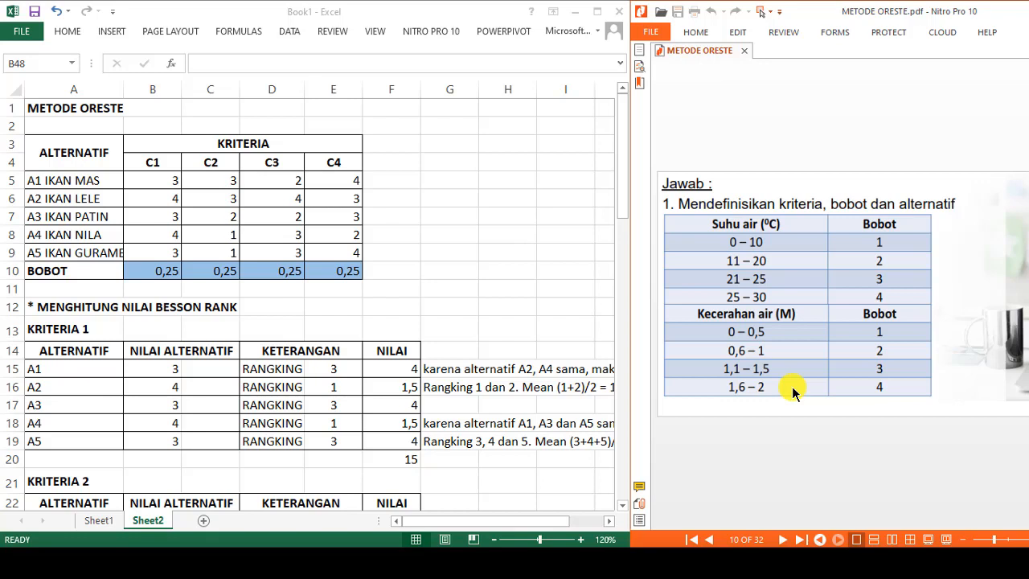
scroll(793, 393, "down", 1)
scroll(793, 394, "down", 1)
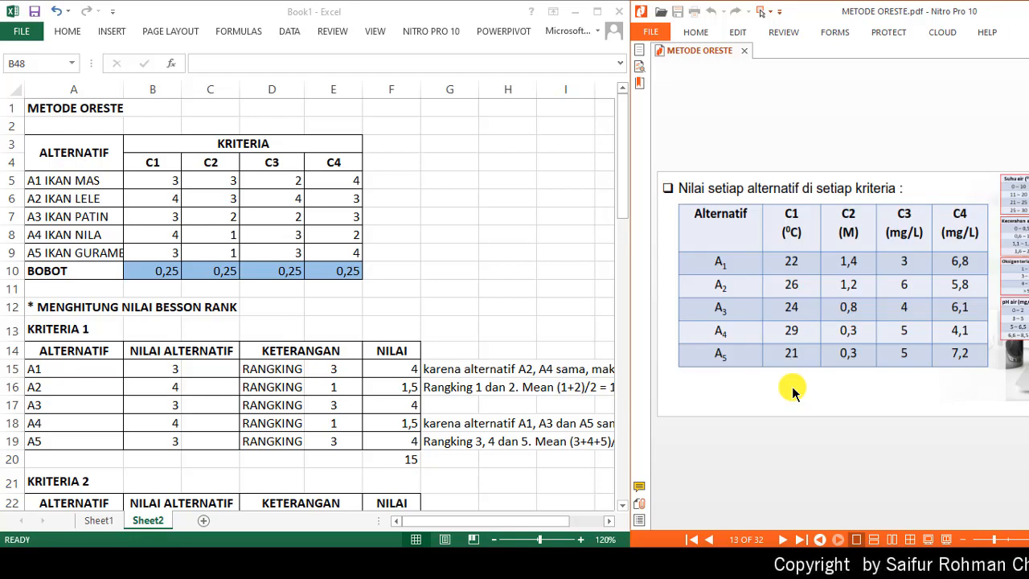
scroll(793, 393, "down", 1)
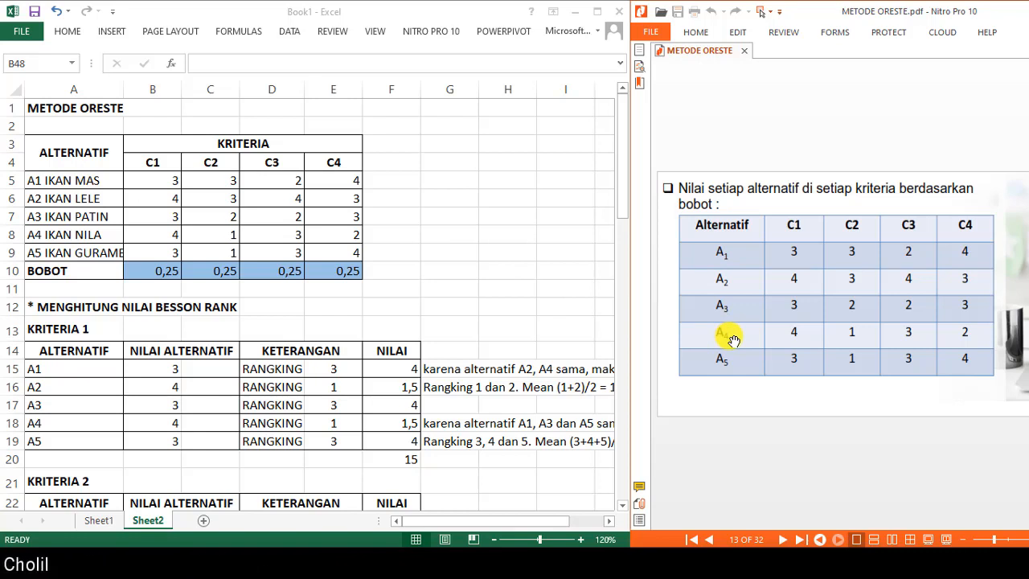
scroll(733, 339, "up", 4)
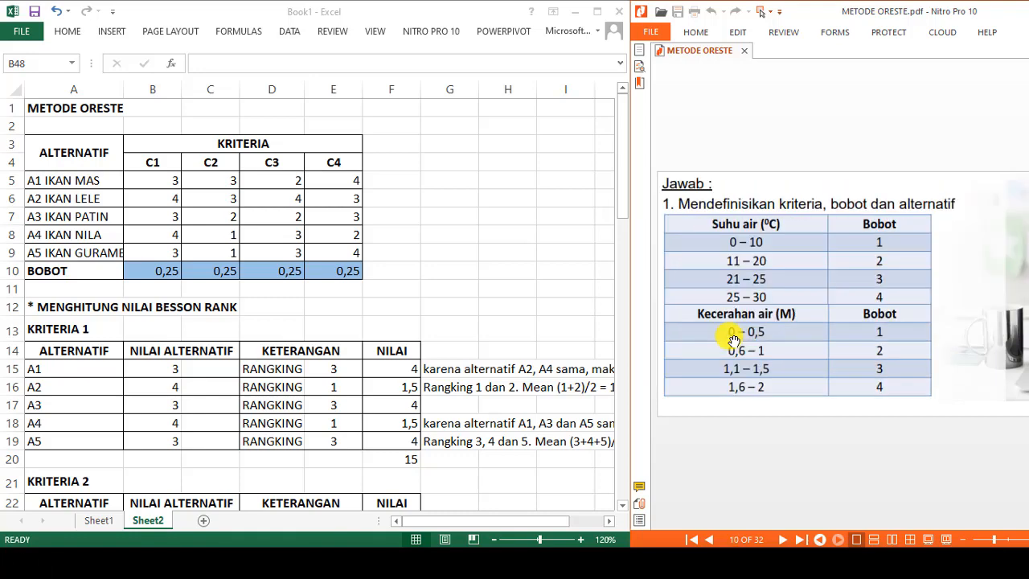
scroll(733, 340, "up", 1)
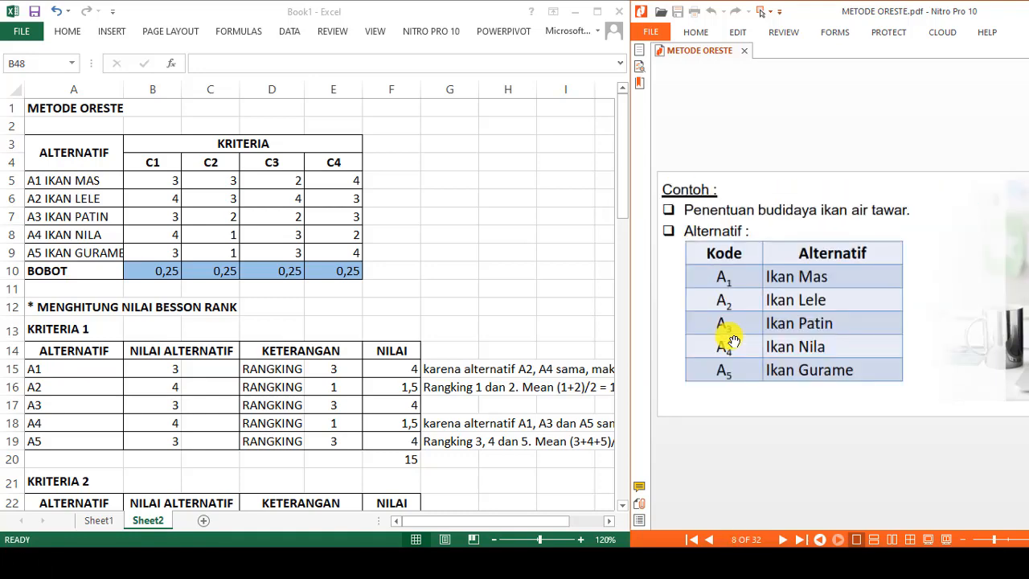
scroll(734, 339, "down", 1)
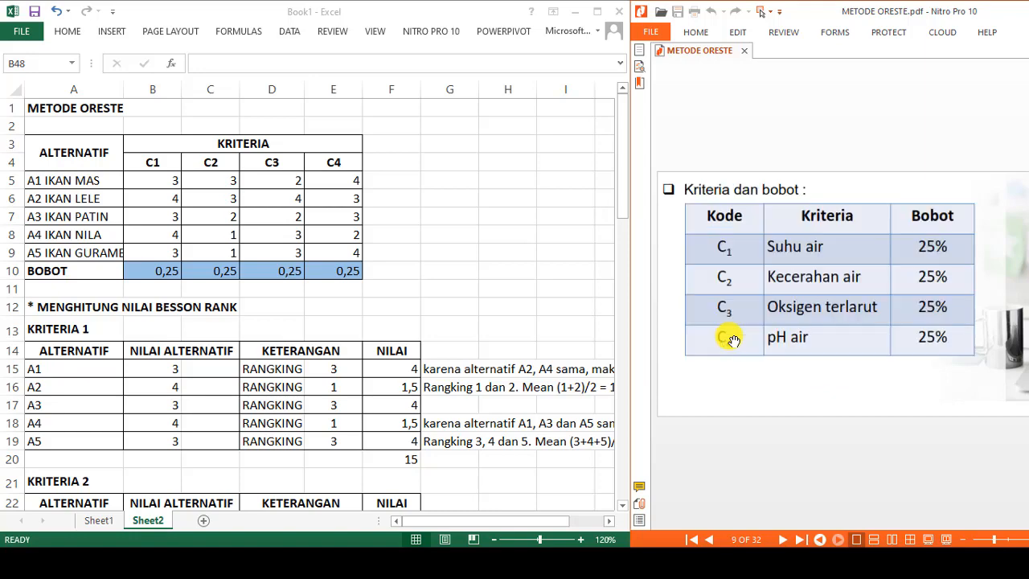
scroll(734, 339, "down", 3)
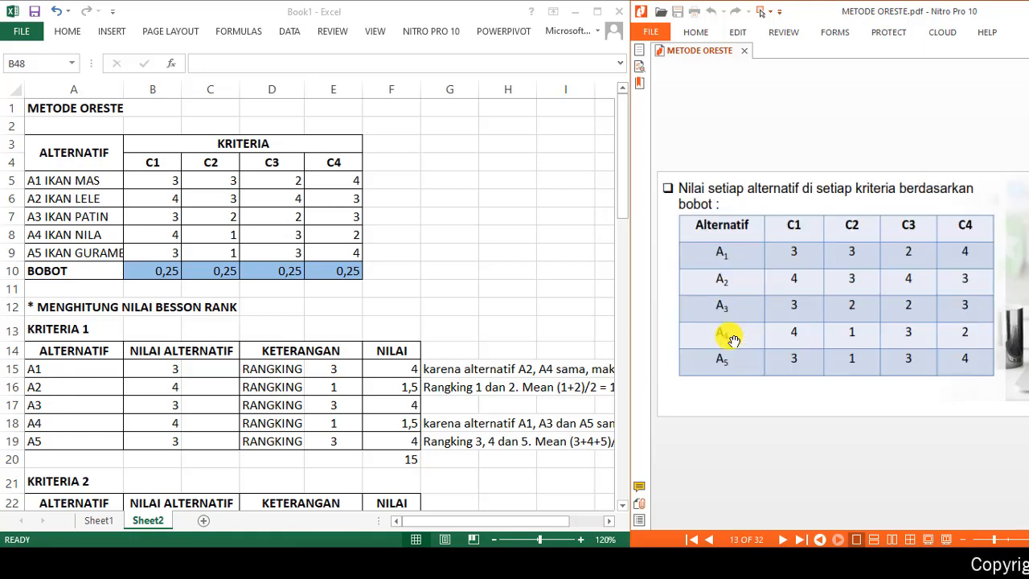
scroll(733, 339, "down", 2)
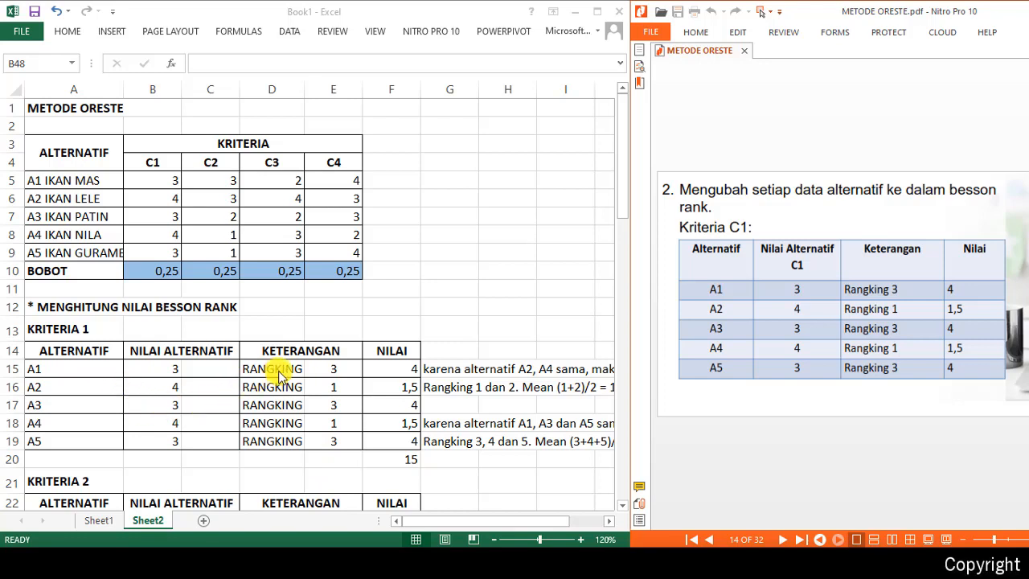
- Copy the formula =RANK(B15;$B$15:$B$19;0) from E15 and display it as text in B13 beside KRITERIA 1
left_click(164, 376)
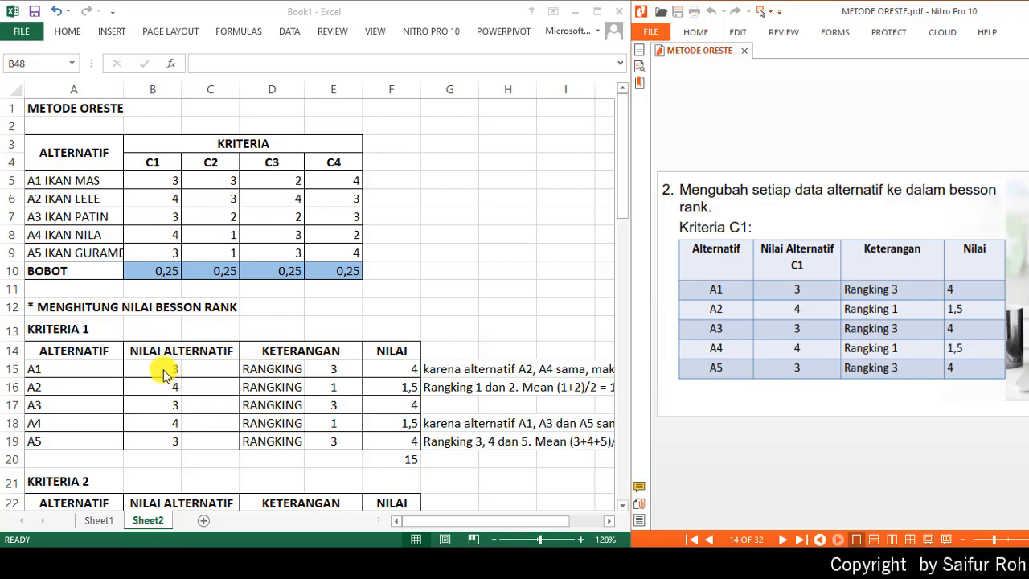
left_click(163, 375)
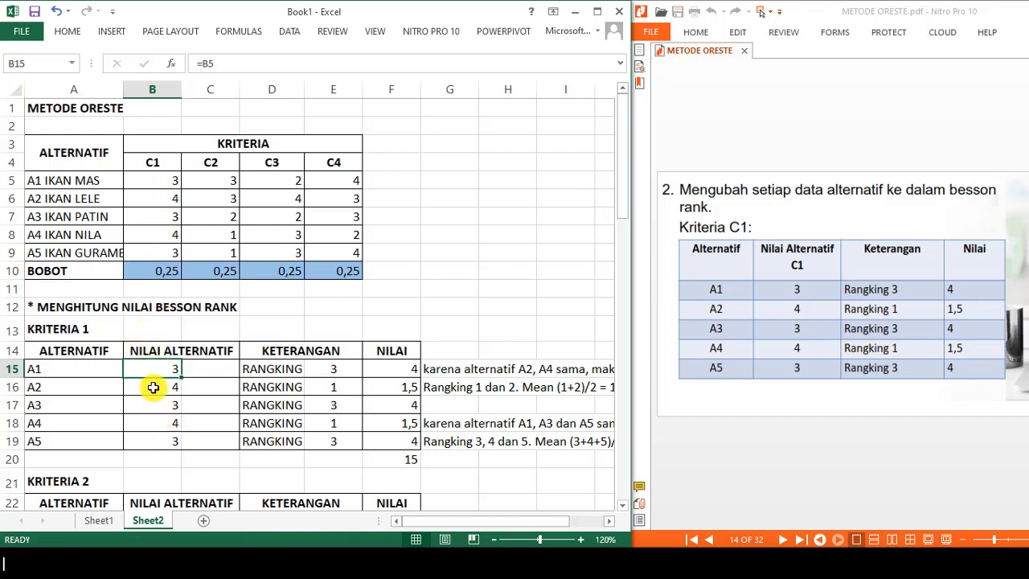
left_click(337, 369)
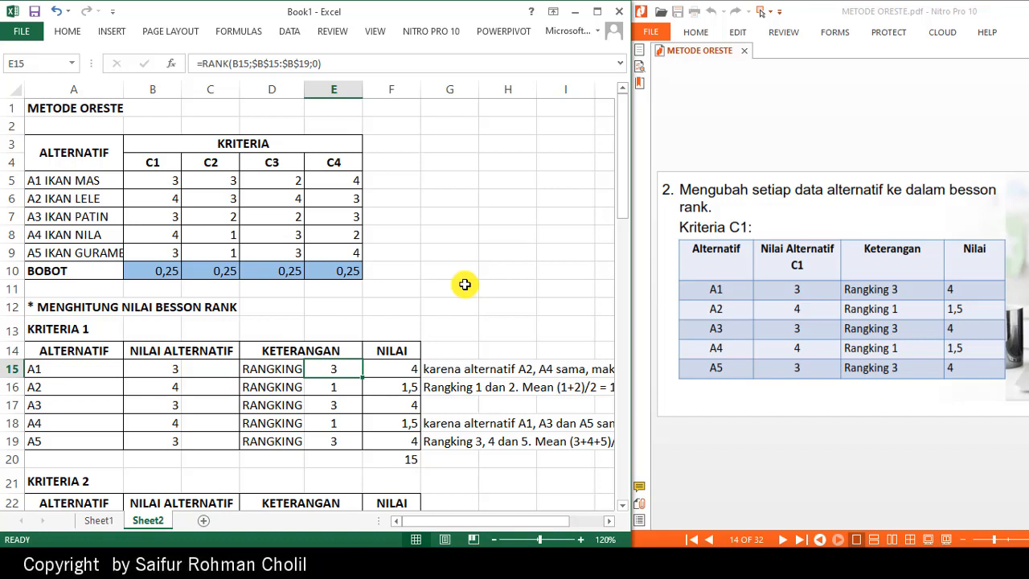
left_click_drag(313, 63, 161, 63)
key("ctrl+c")
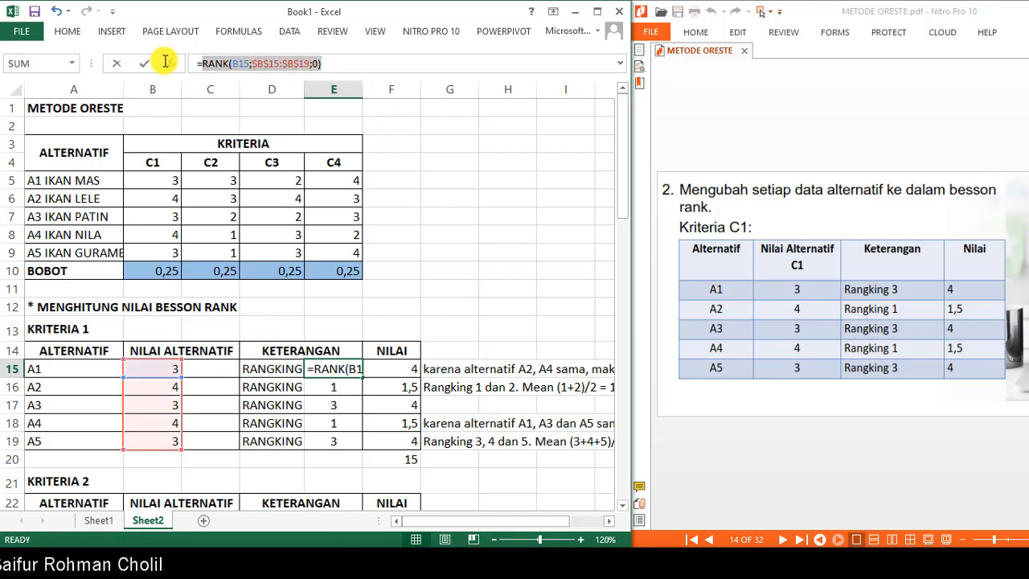
key("Return")
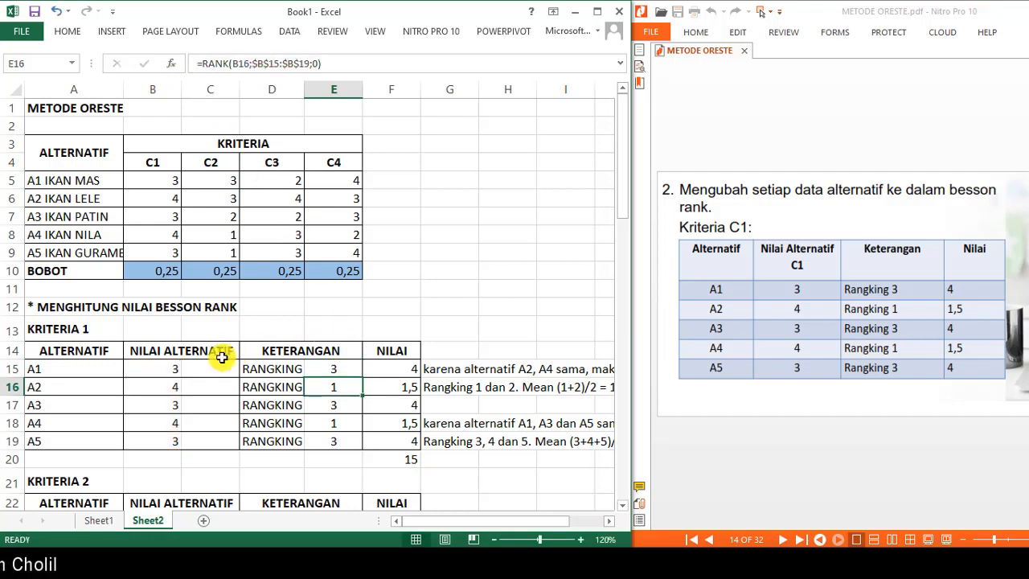
left_click(167, 330)
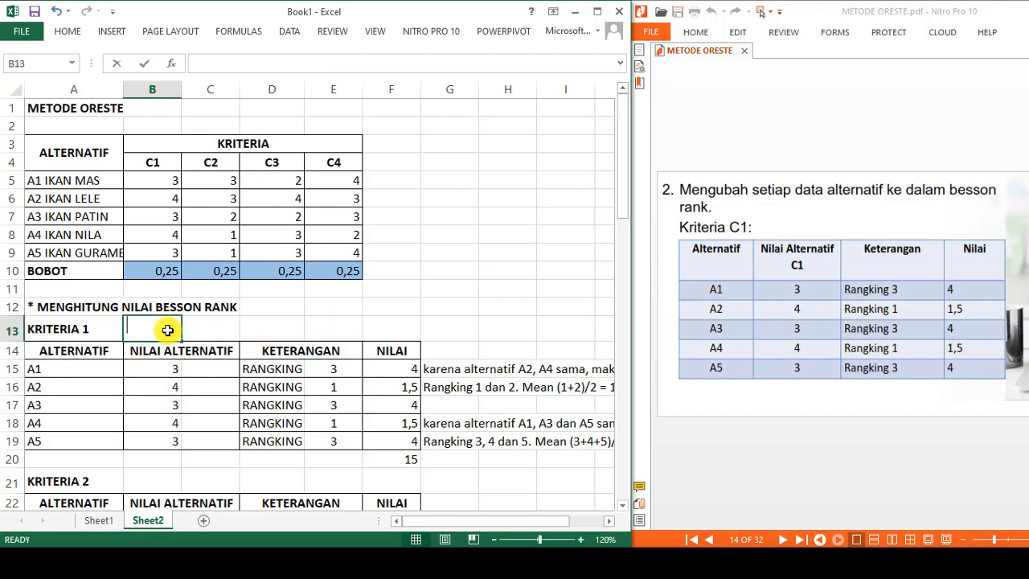
key("ctrl+v")
key("Return")
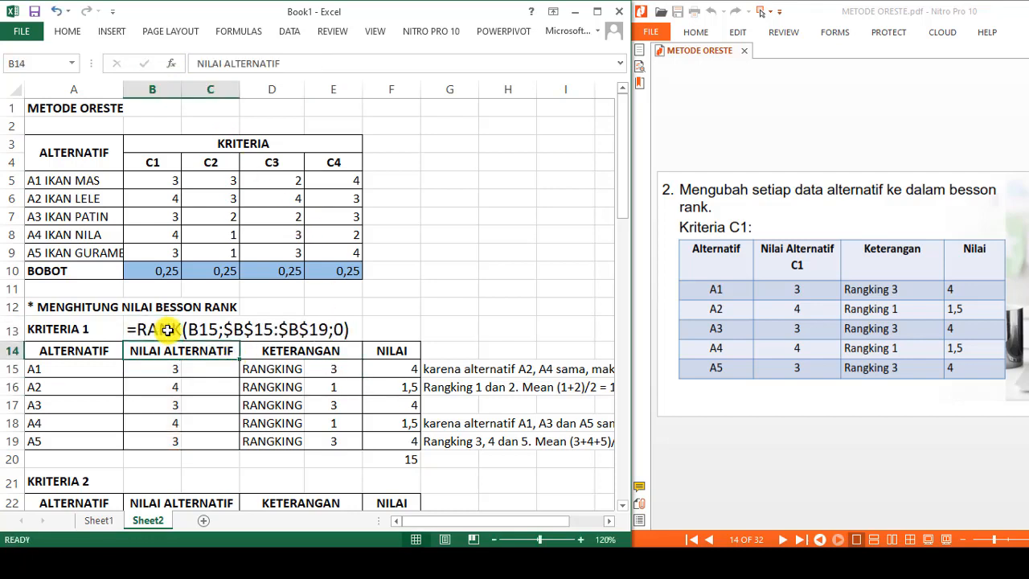
- Examine the rank formulas for A1 to A5 in the KRITERIA 1 table and the NILAI entry for A1
left_click(401, 373)
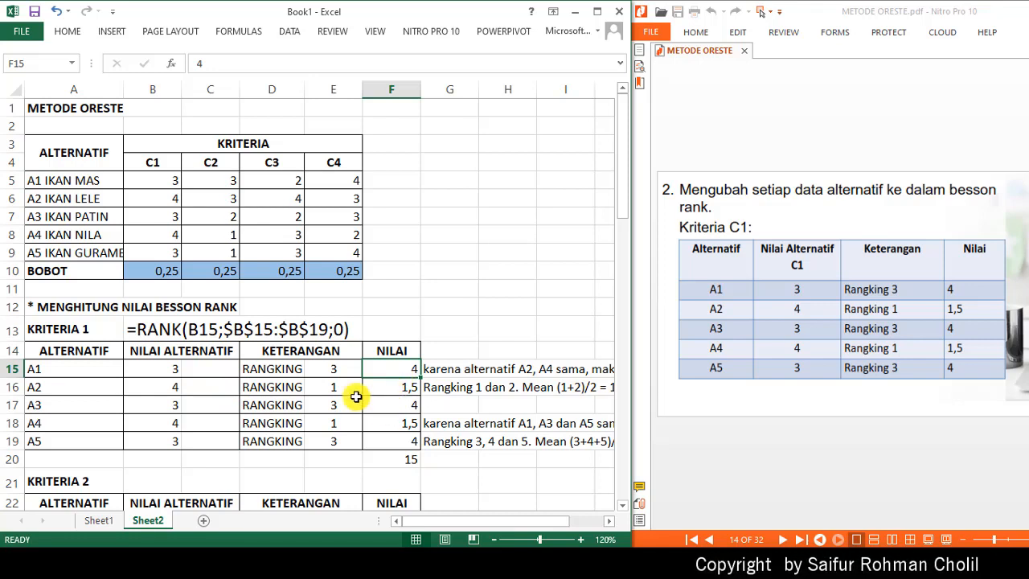
left_click(333, 368)
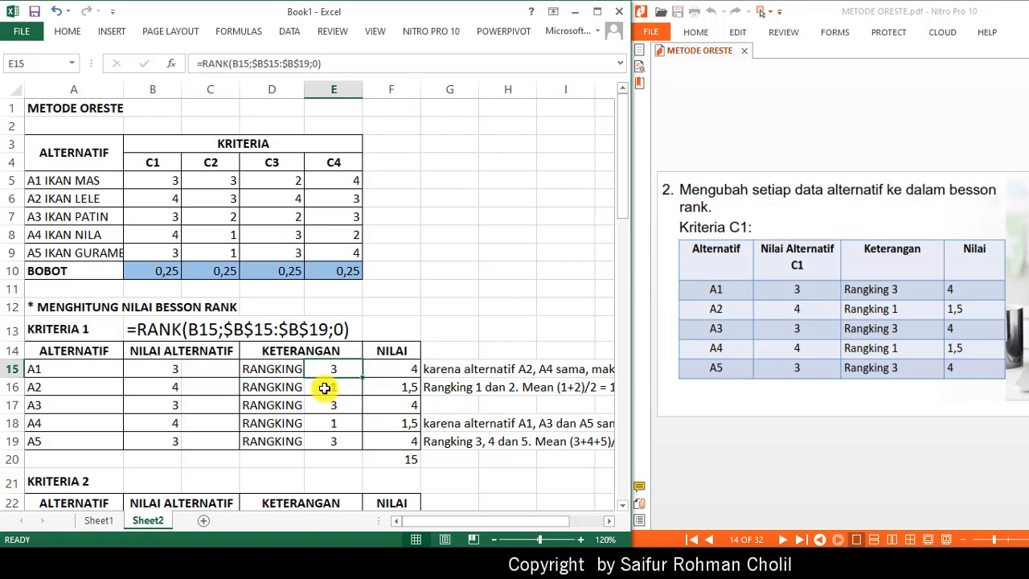
left_click(324, 388)
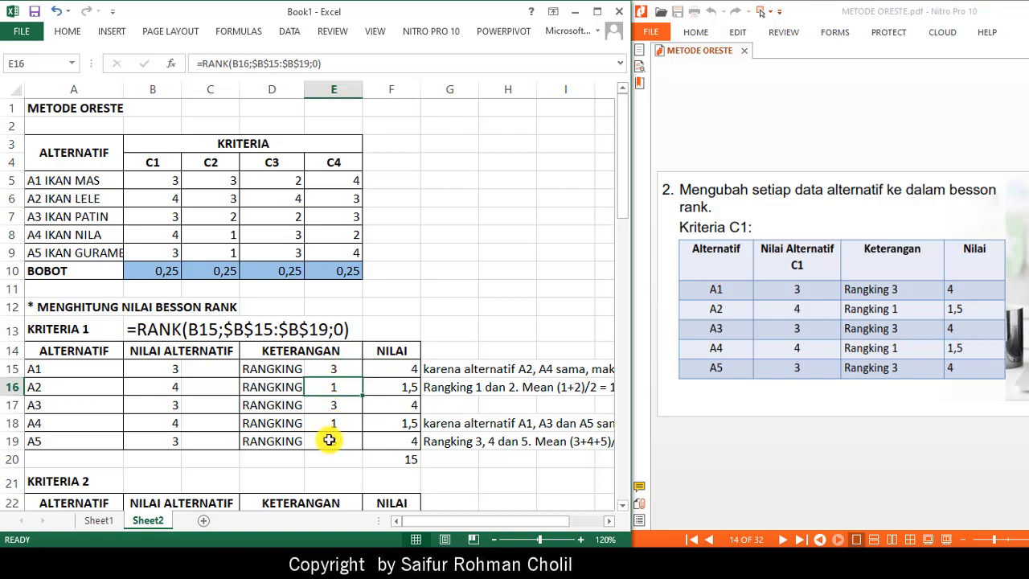
left_click(321, 424)
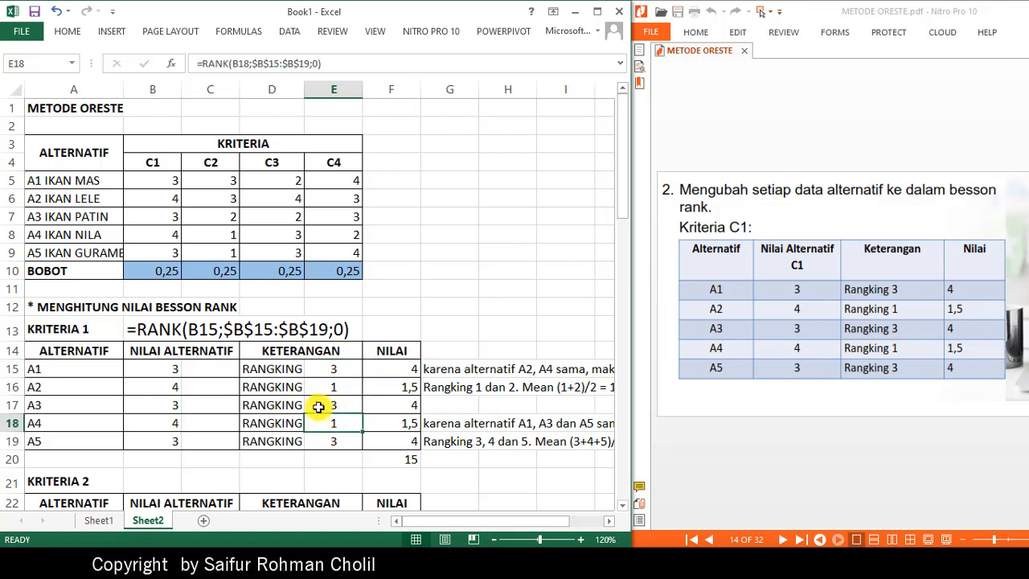
left_click(328, 435)
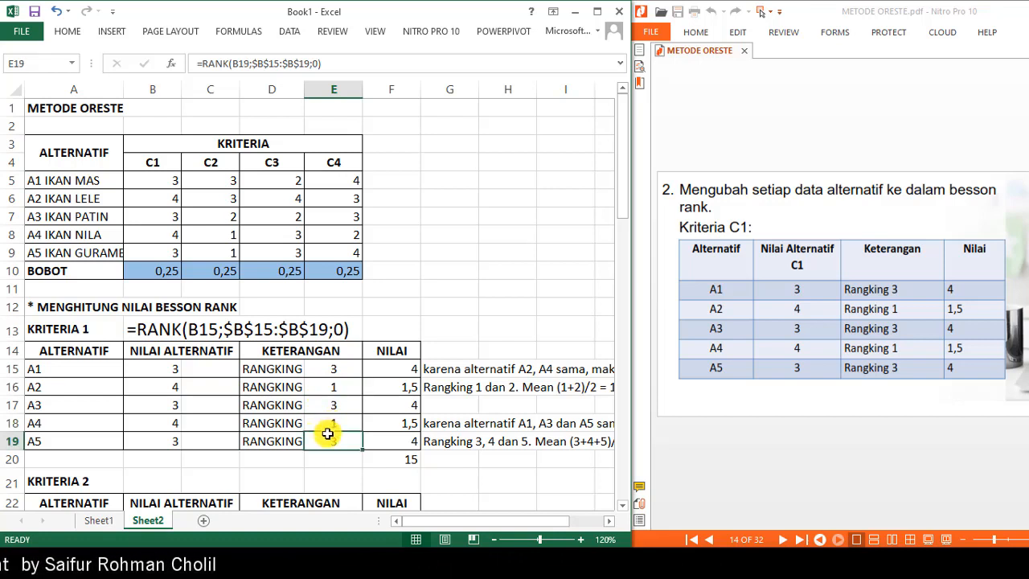
left_click(328, 421)
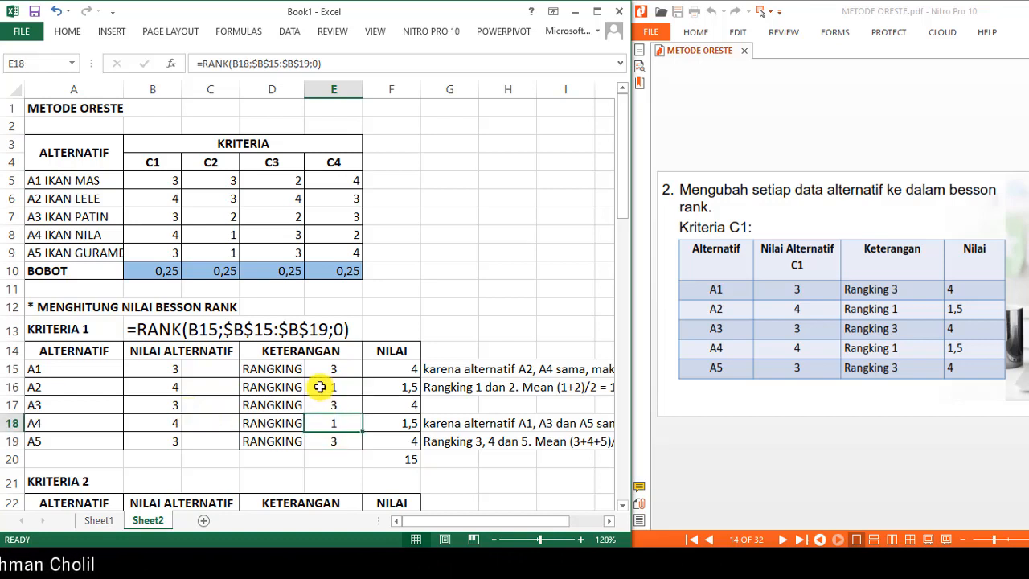
left_click(320, 386)
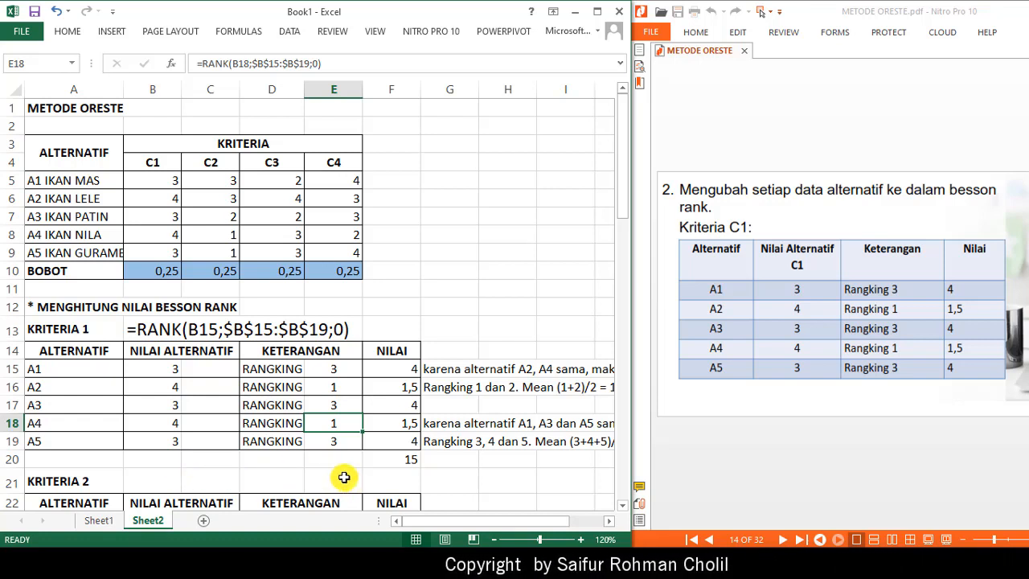
left_click(333, 370)
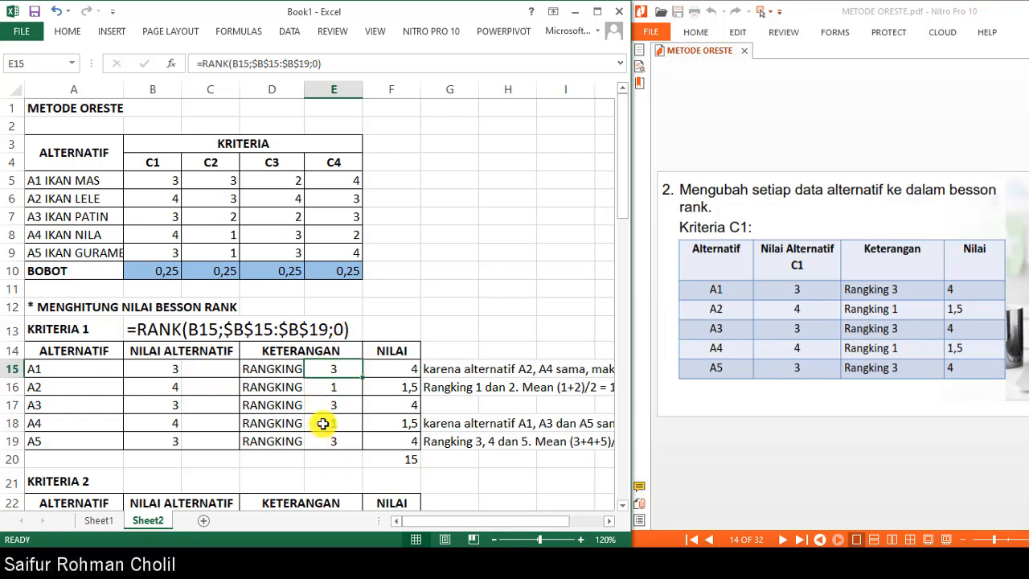
left_click(395, 369)
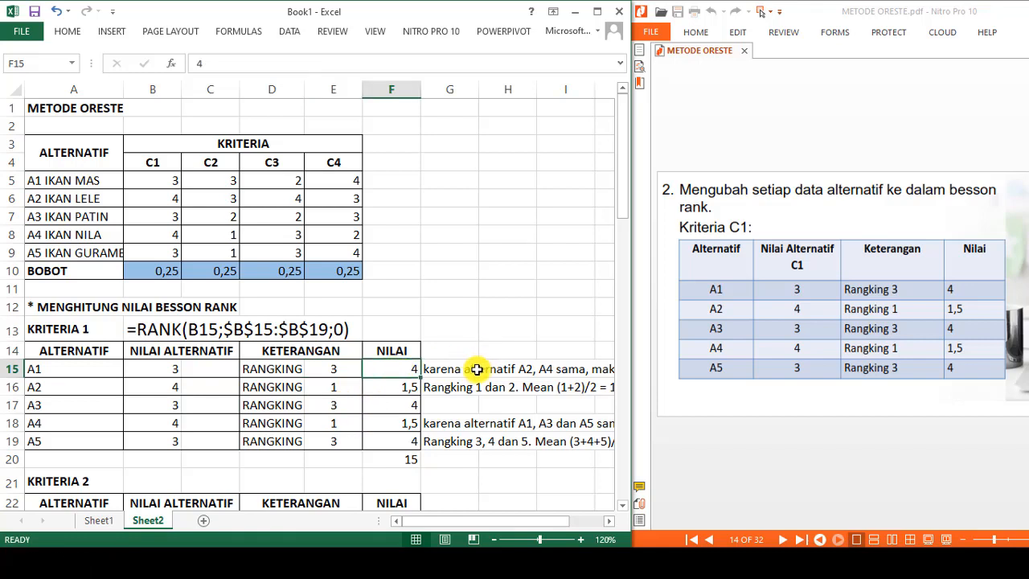
- Read the PDF's explanation of averaging tied ranks and compare it with the NILAI entries for A2 to A5 under KRITERIA 1
left_click(808, 442)
scroll(810, 444, "down", 1)
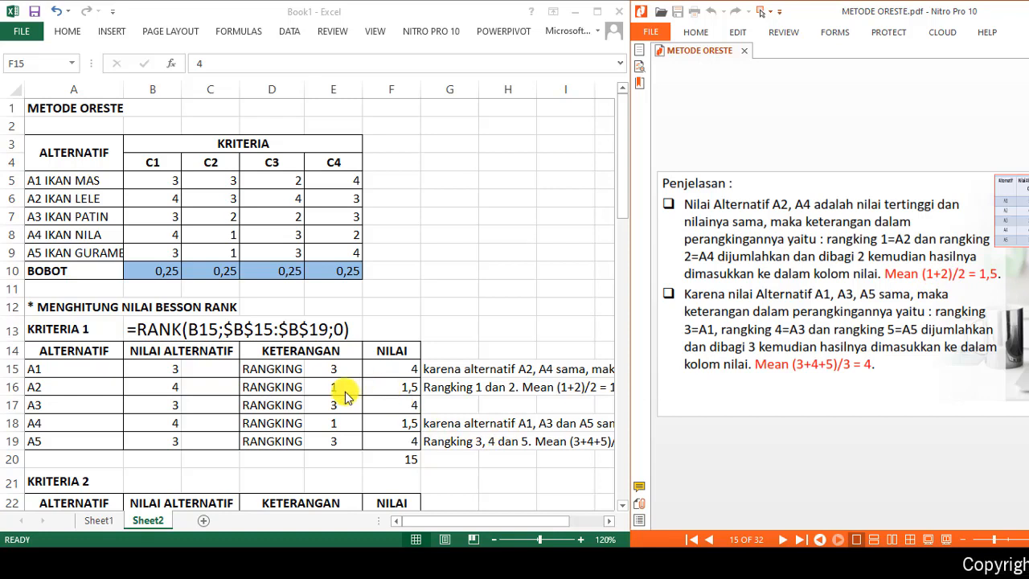
left_click(378, 387)
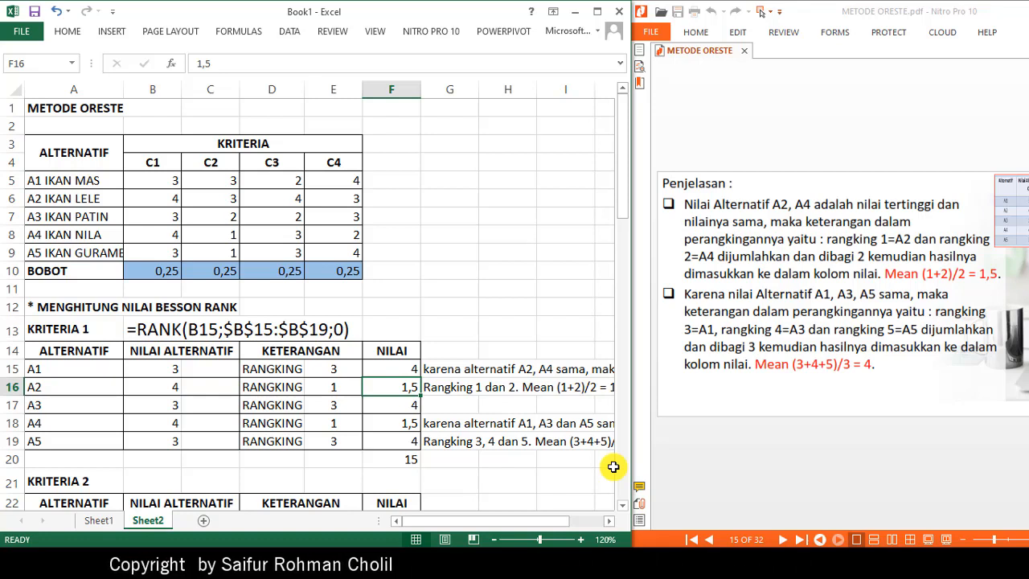
key("Down")
key("Down")
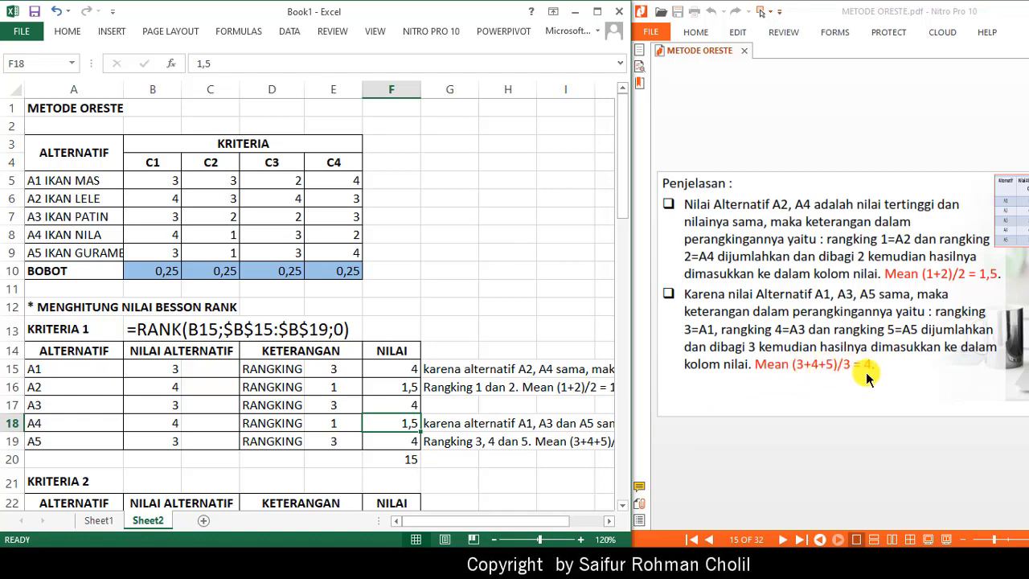
left_click(404, 406)
left_click(405, 440)
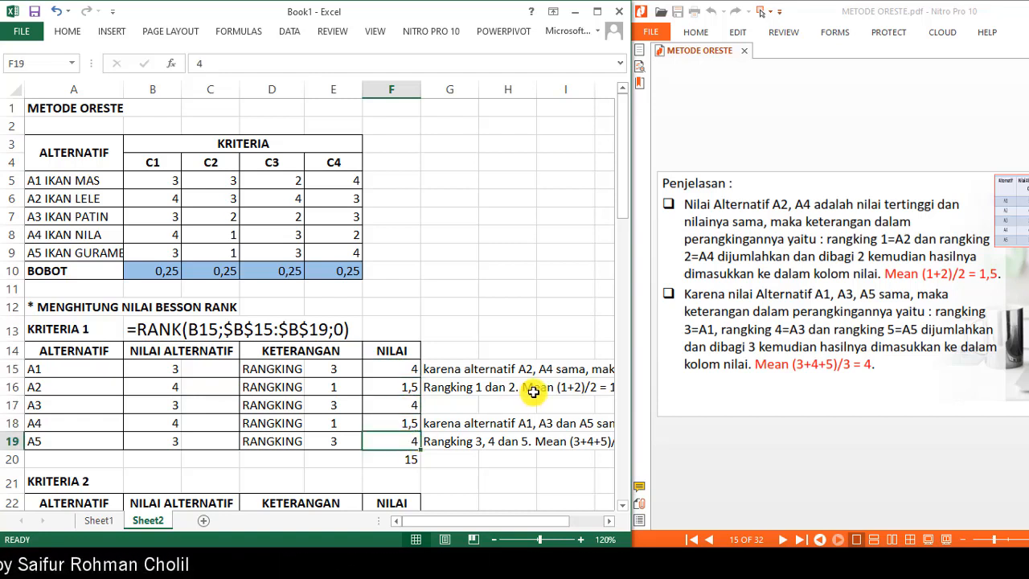
- Recheck the KRITERIA 1 NILAI entries and inspect the sum formula in F20
key("Up")
key("Up")
key("Up")
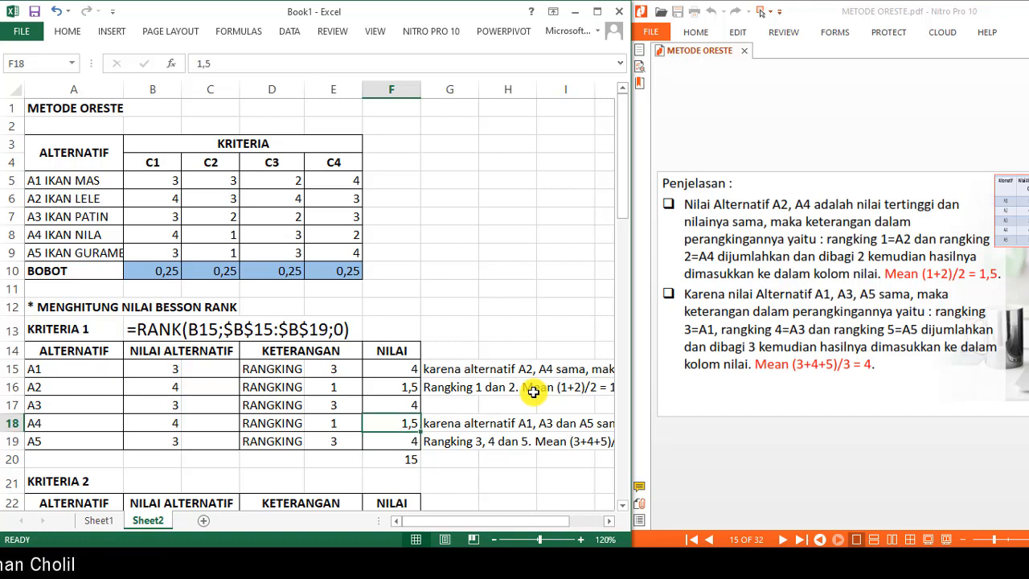
key("Down")
key("Down")
key("Down")
key("Down")
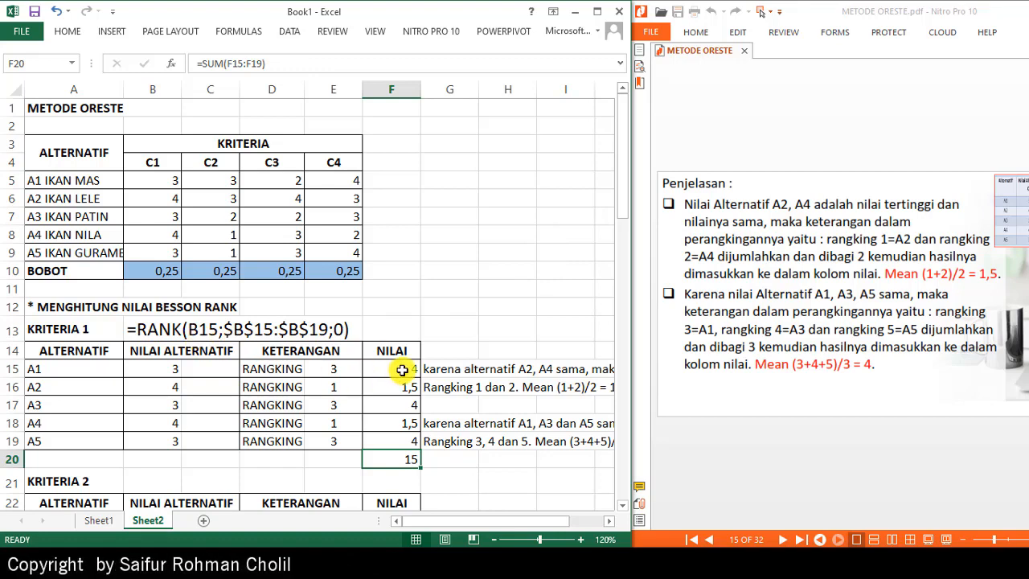
- Copy the formula =RANK(B23;$B$23:$B$27;0) from E23 and display it as text in B21 beside KRITERIA 2
scroll(526, 316, "down", 3)
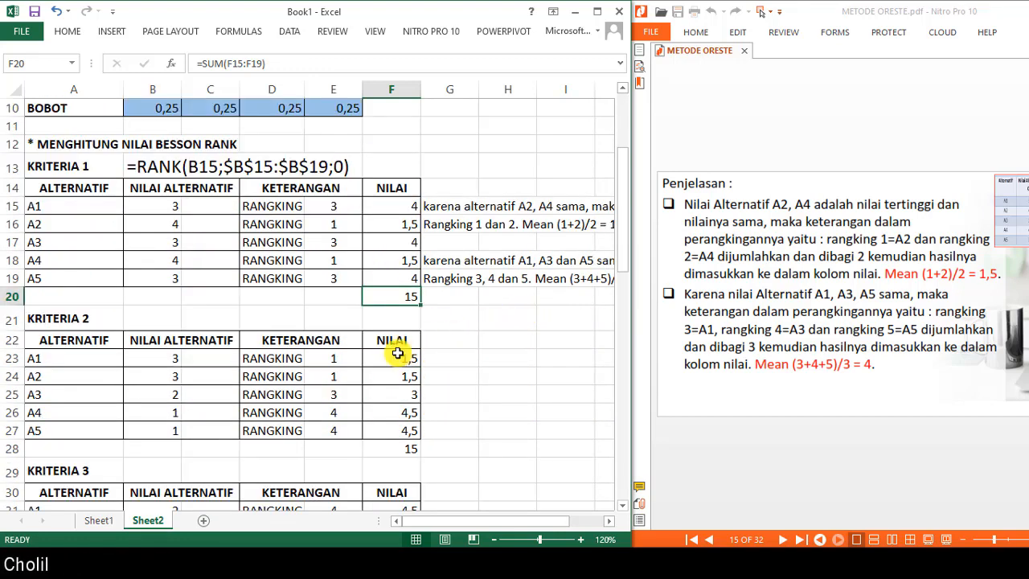
left_click(390, 356)
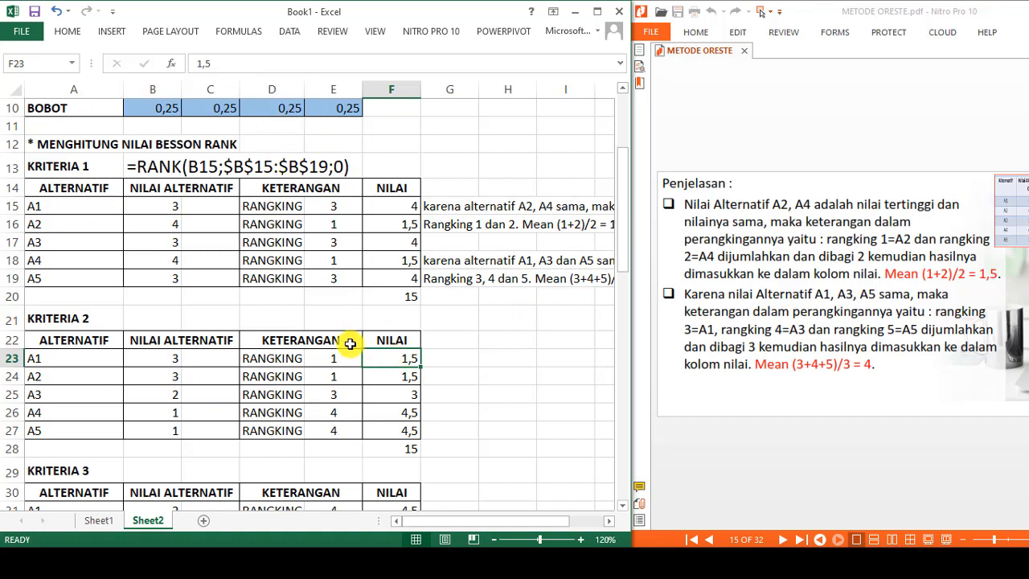
left_click(325, 364)
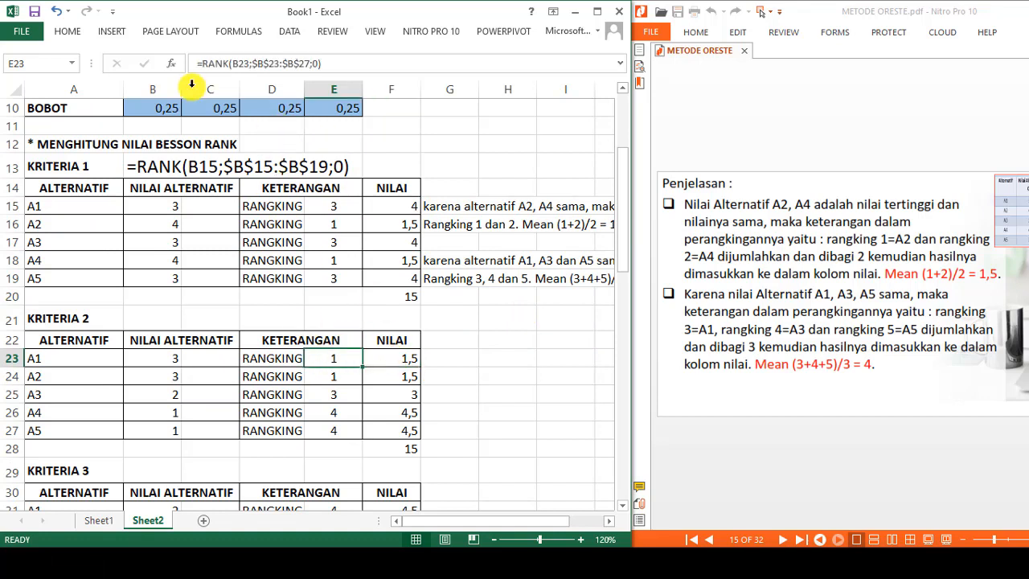
left_click(276, 57)
key("Return")
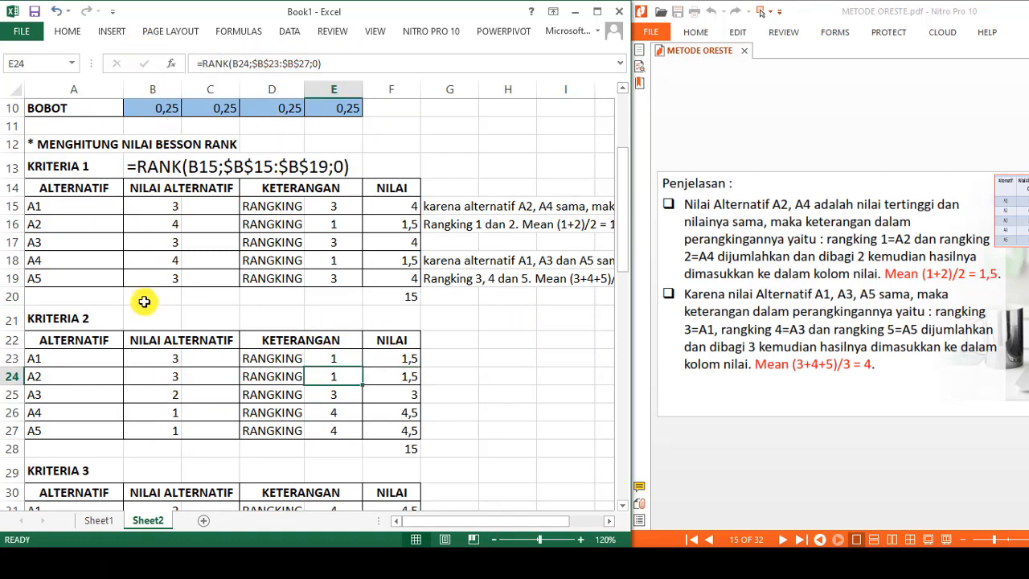
left_click(144, 325)
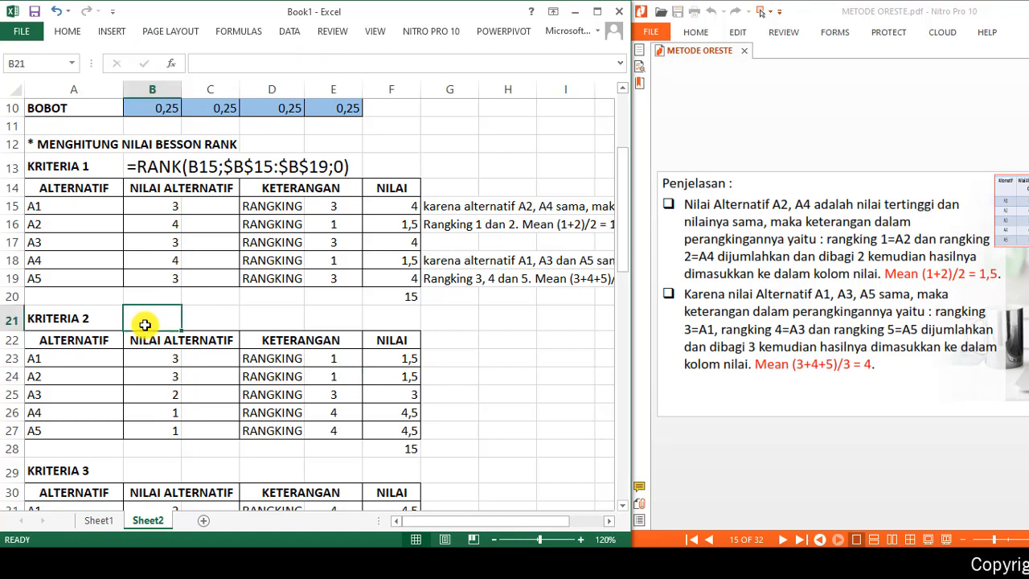
type("'")
type("=RANK(B23;$B$23:$B$27;0)")
key("Return")
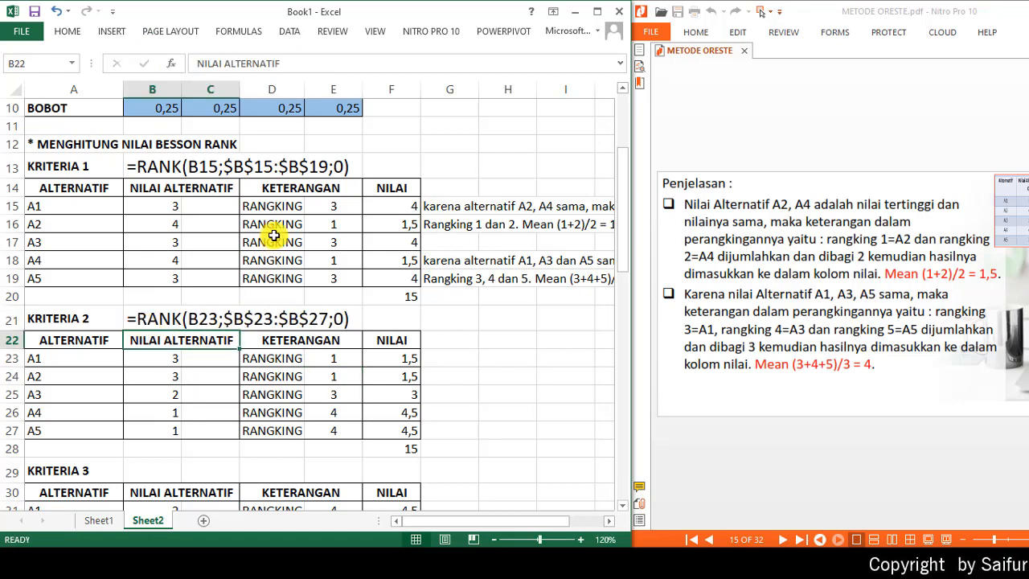
- Trace A1's NILAI ALTERNATIF under KRITERIA 2 to the C2 column of the KRITERIA matrix, and review the KRITERIA 2 ranks and NILAI entries
left_click(145, 360)
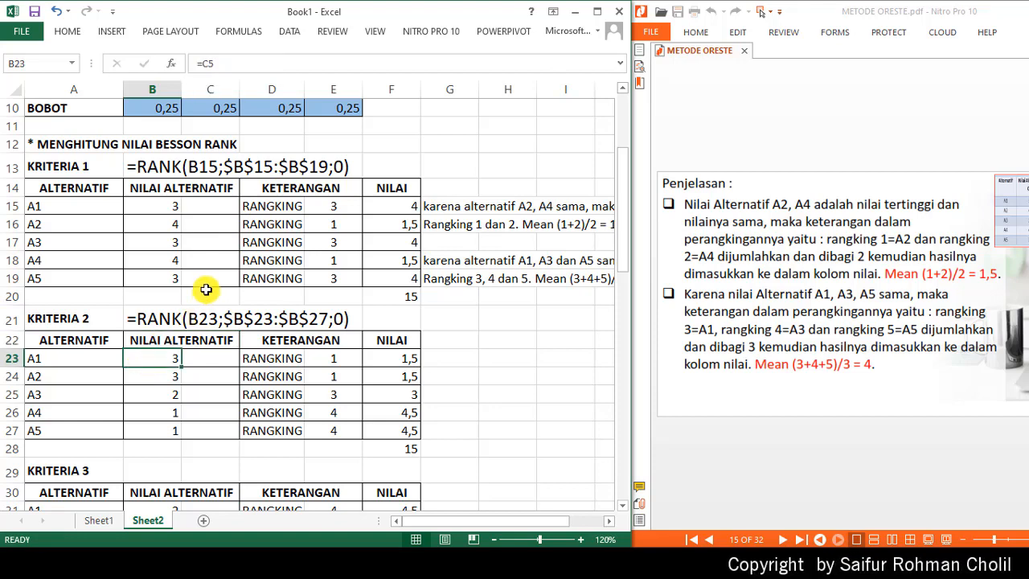
scroll(206, 283, "up", 3)
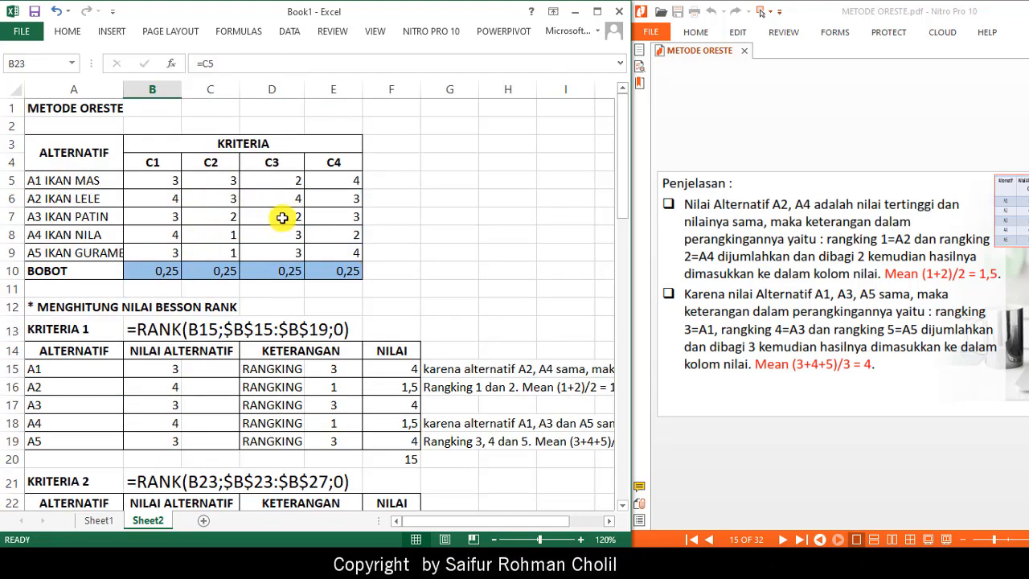
scroll(343, 346, "down", 2)
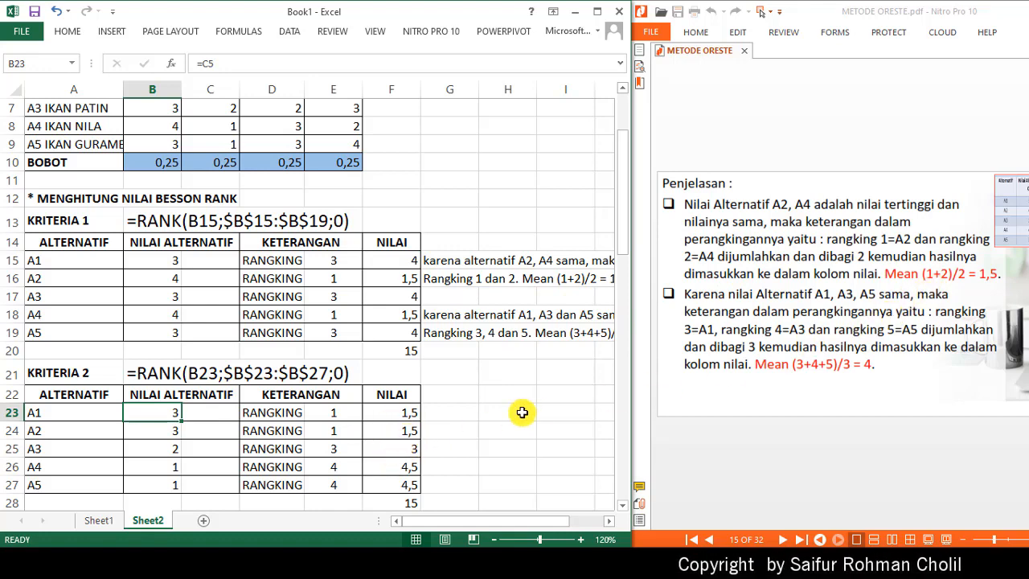
scroll(522, 412, "down", 1)
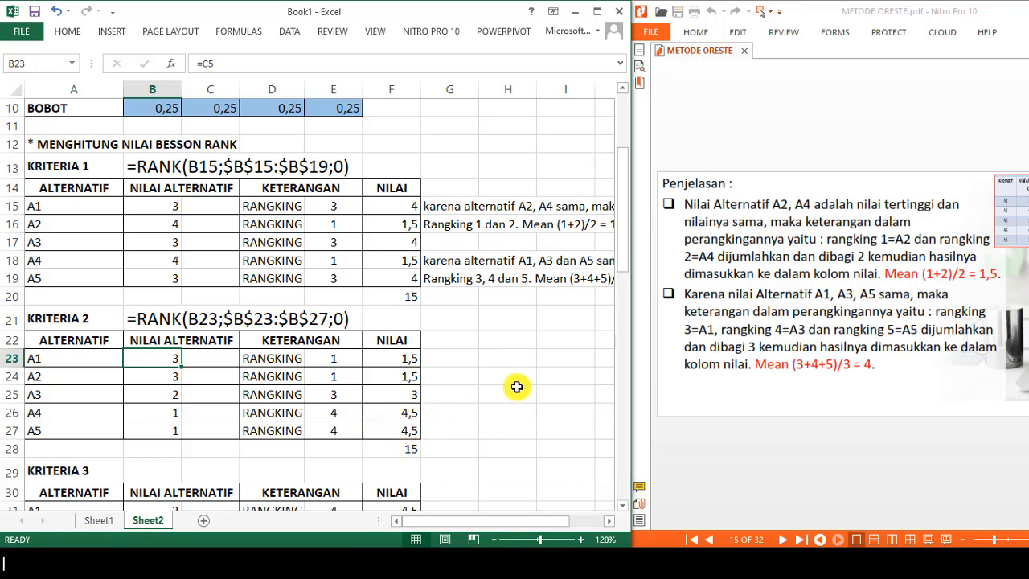
- Copy the formula =RANK(B31;$B$31:$B$35;0) from E31 and display it as text in B29 beside KRITERIA 3
scroll(477, 394, "down", 1)
scroll(474, 390, "down", 1)
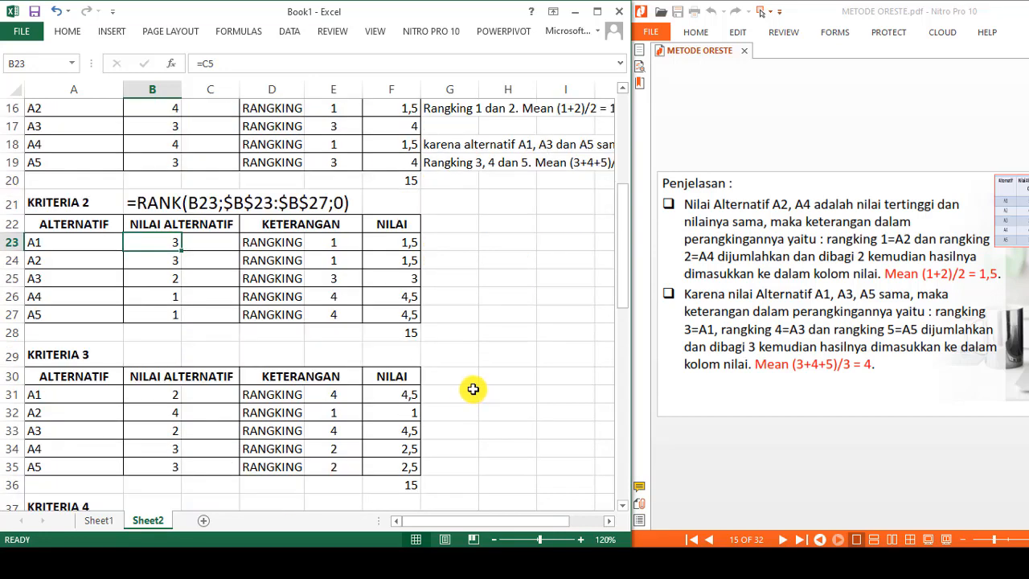
left_click(333, 394)
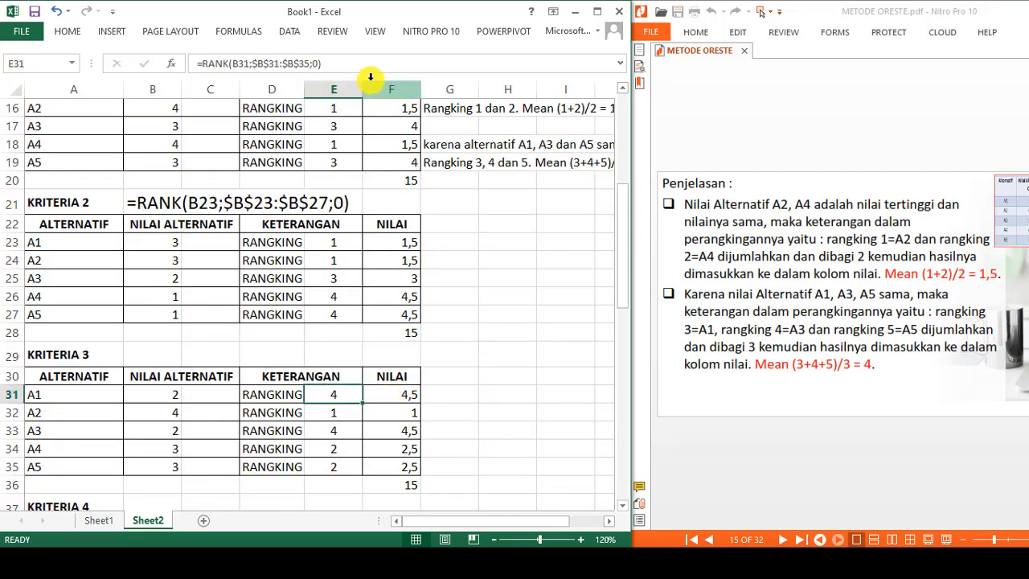
left_click_drag(234, 67, 137, 71)
key("ctrl+c")
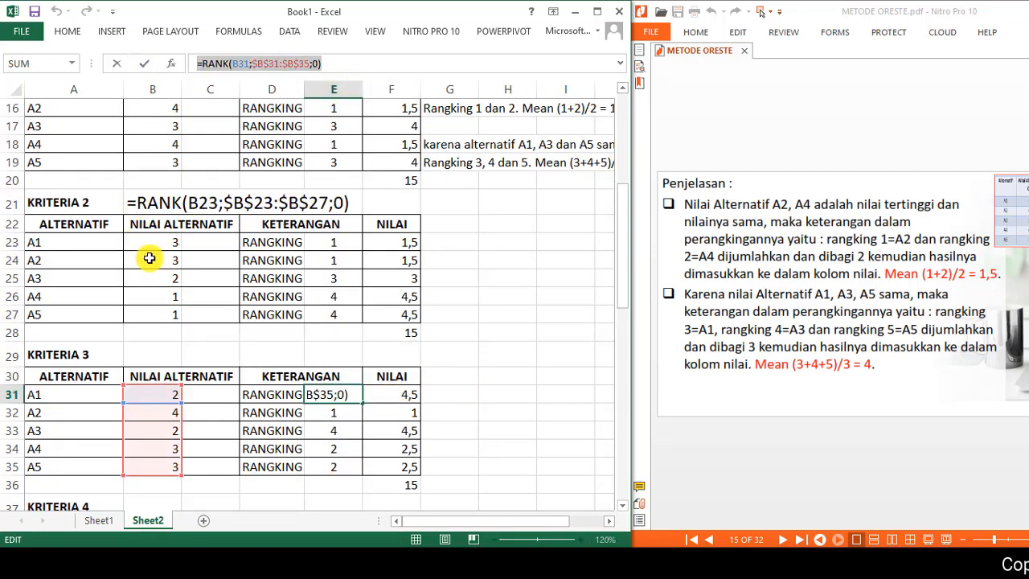
key("Return")
left_click(155, 355)
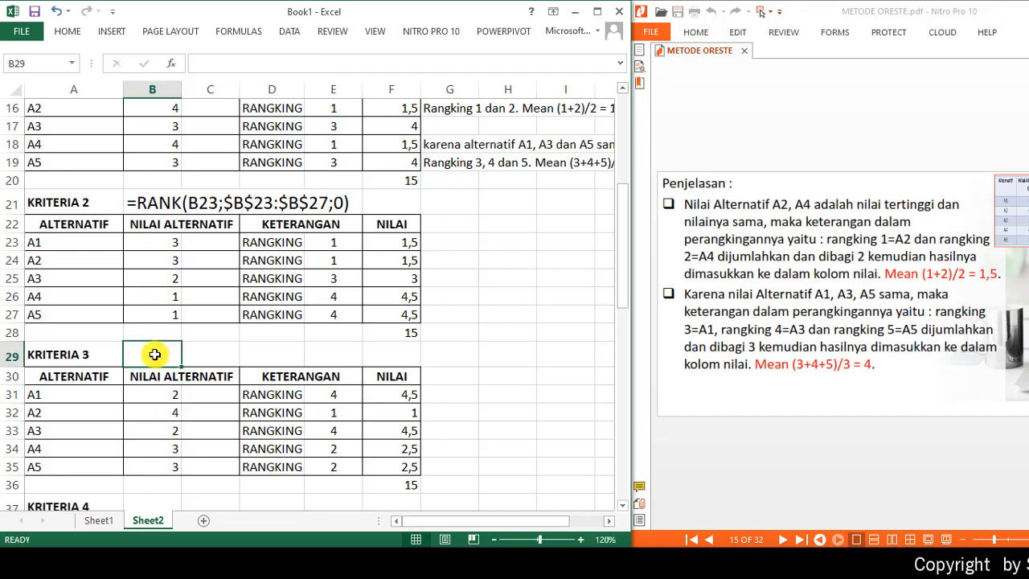
type("'")
key("ctrl+v")
key("Return")
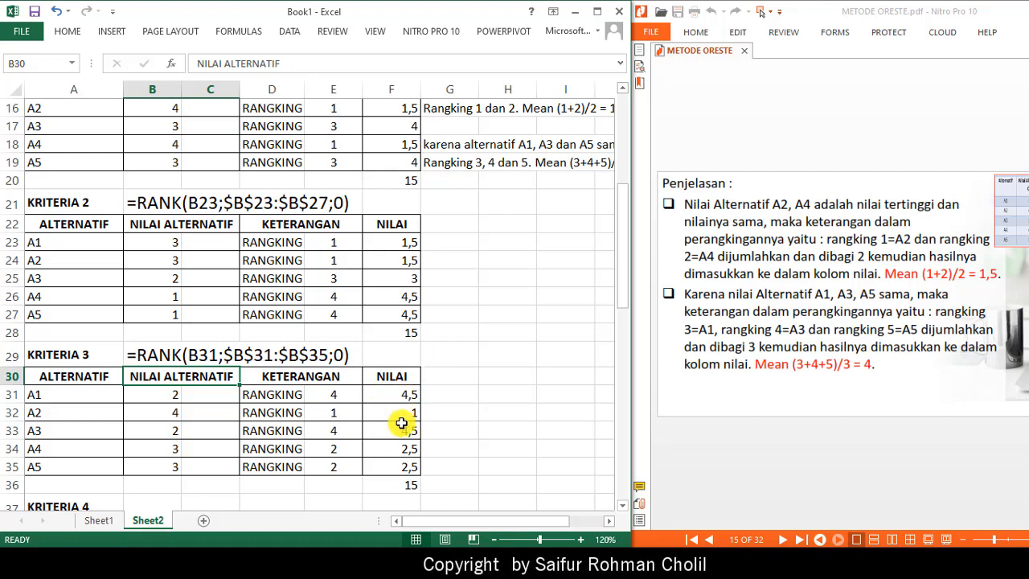
- Copy the formula =RANK(B39;$B$39:$B$43;0) from E39 and display it as text in B37 beside KRITERIA 4
scroll(492, 365, "down", 1)
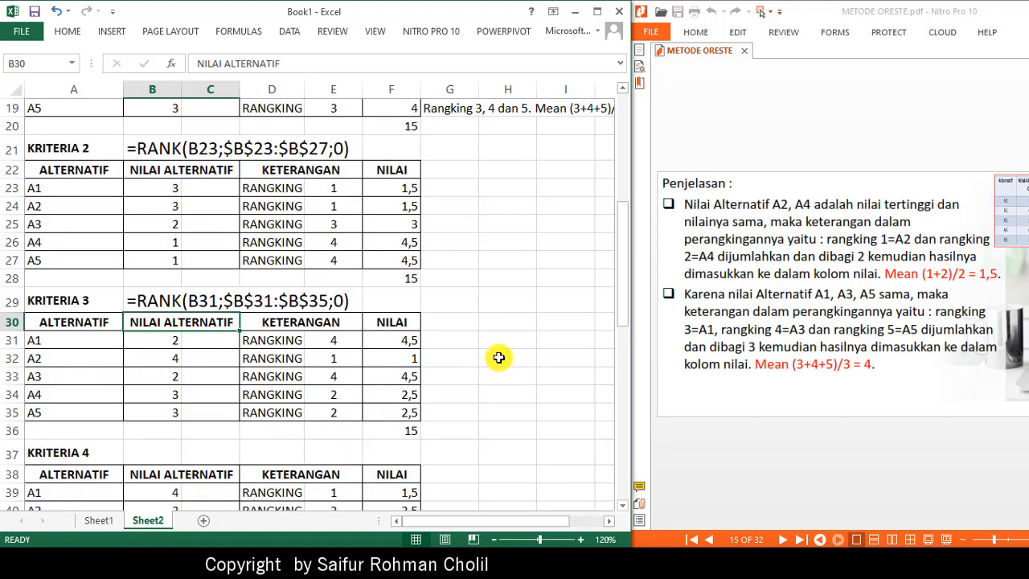
scroll(494, 362, "down", 1)
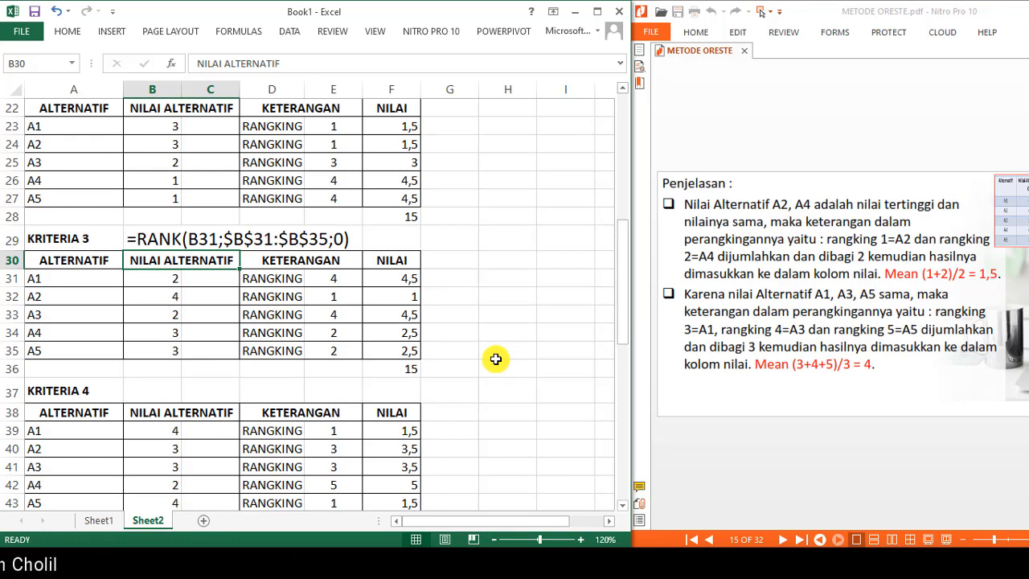
left_click(341, 428)
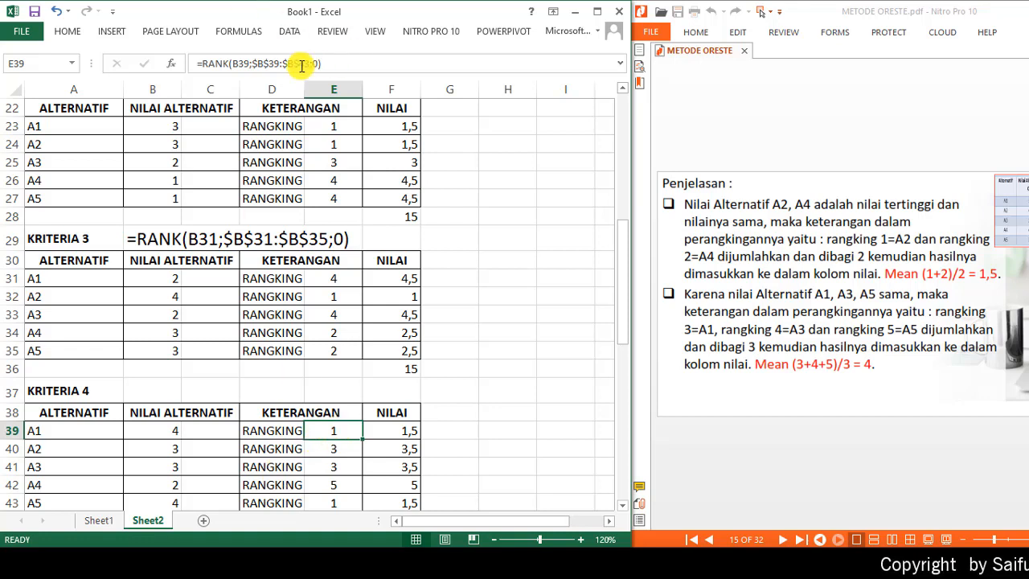
left_click_drag(323, 64, 172, 62)
key("ctrl+c")
key("Return")
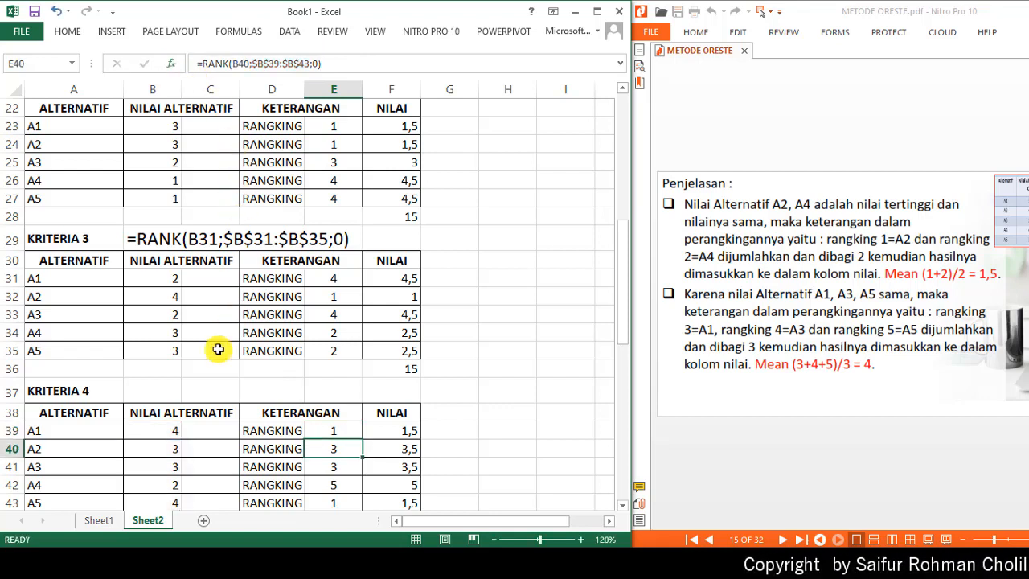
left_click(158, 378)
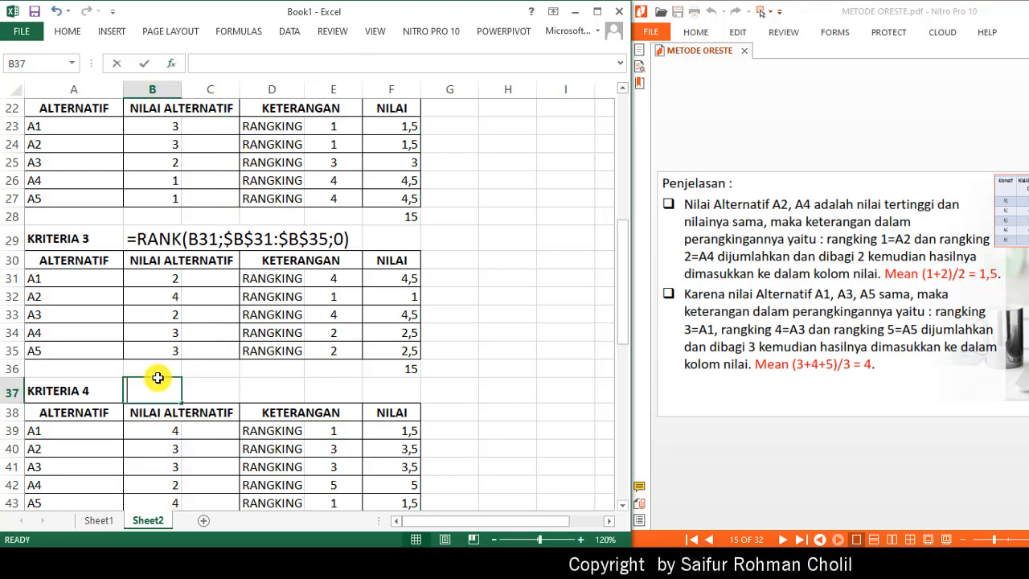
key("ctrl+v")
key("Return")
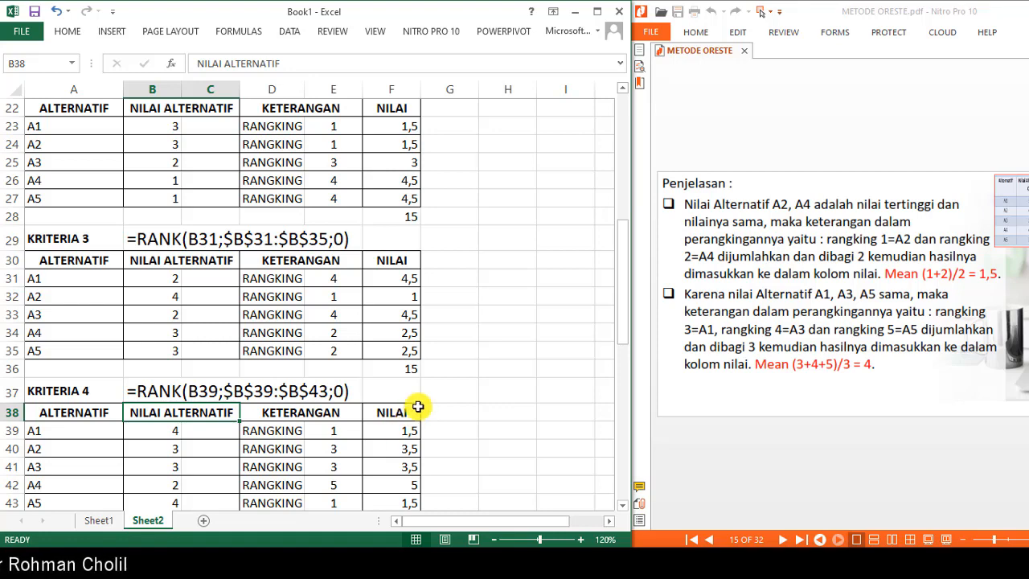
- Fill the C1 column of HASIL NORMALISASI for A1 to A5 with the KRITERIA 1 NILAI entries, starting with =F15 in B47
scroll(417, 381, "down", 3)
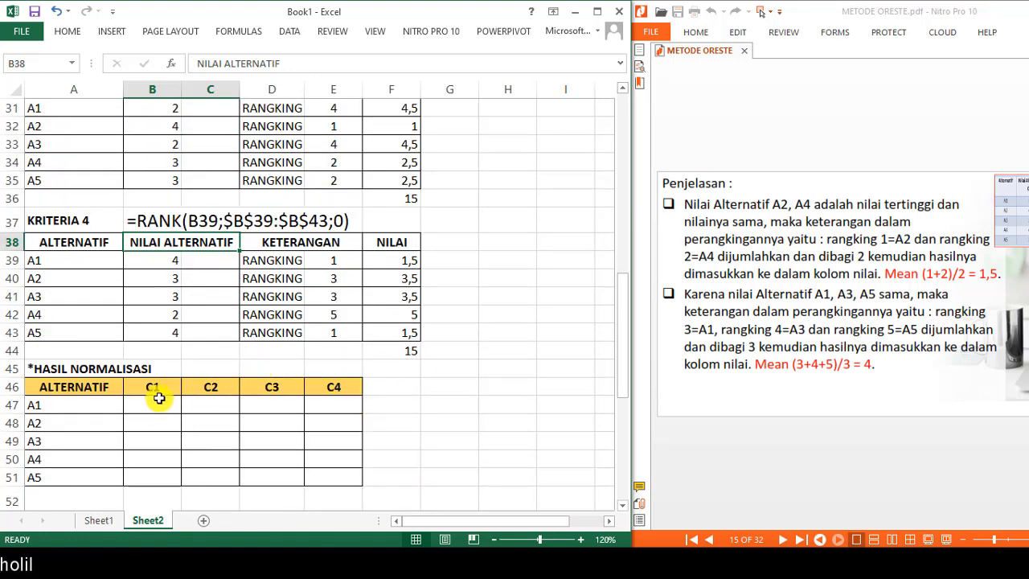
left_click(153, 403)
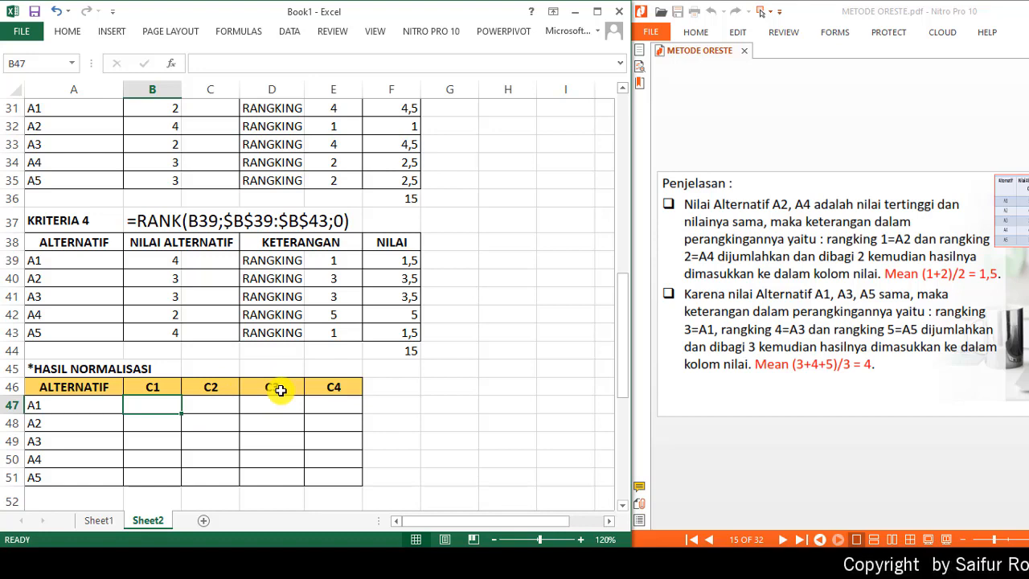
type("=")
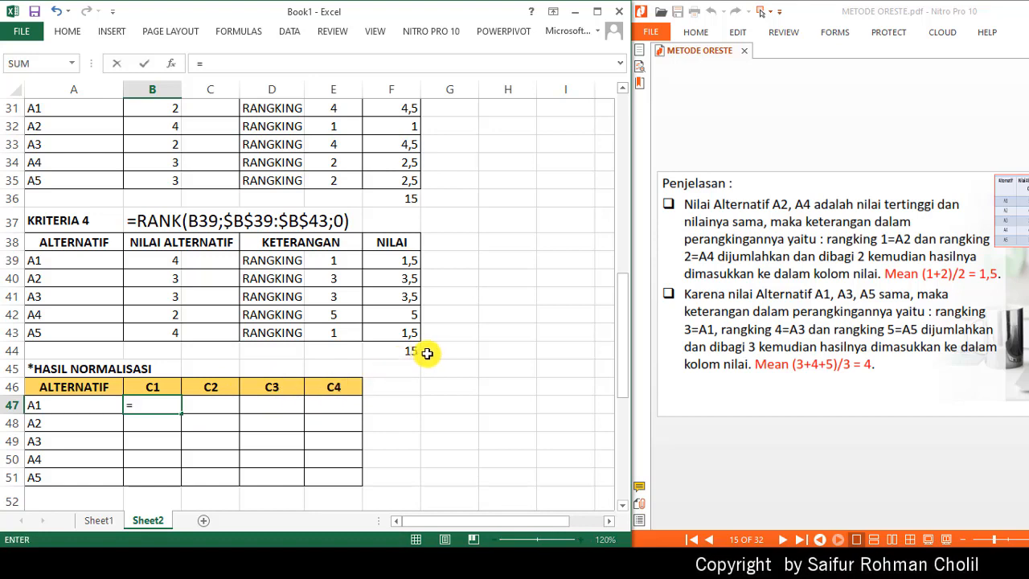
scroll(427, 353, "up", 7)
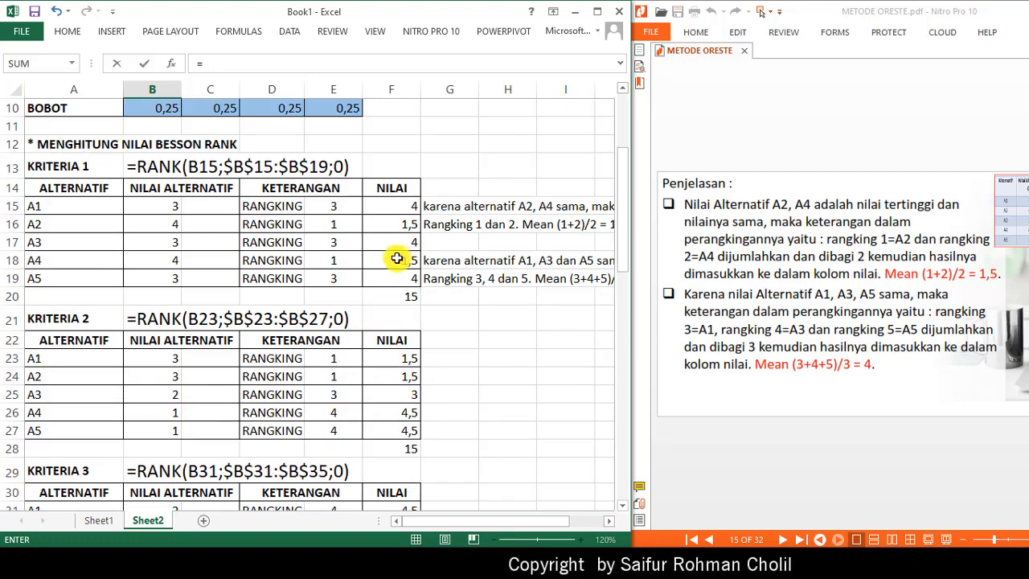
left_click(402, 209)
key("Return")
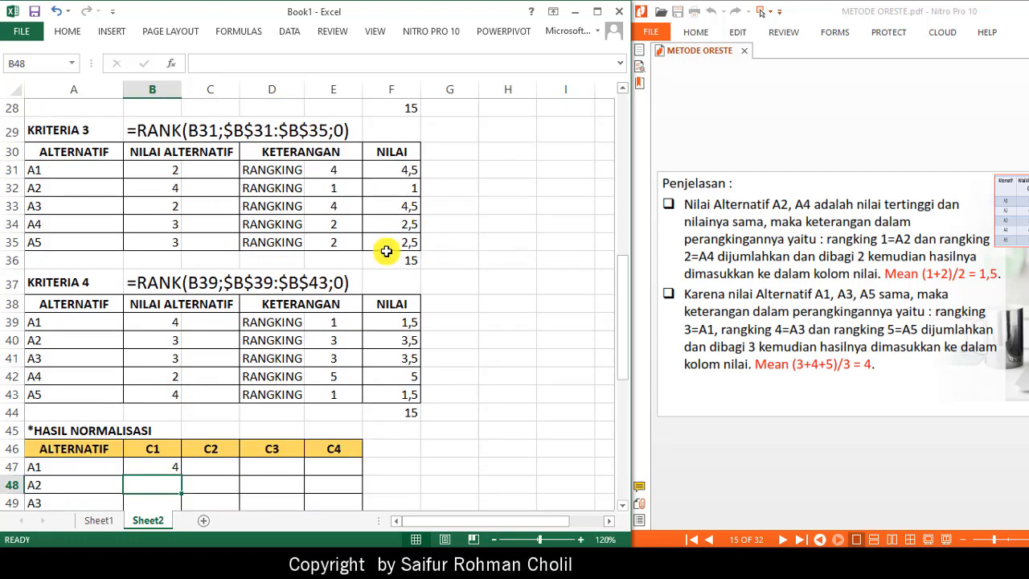
left_click(170, 466)
scroll(205, 418, "down", 2)
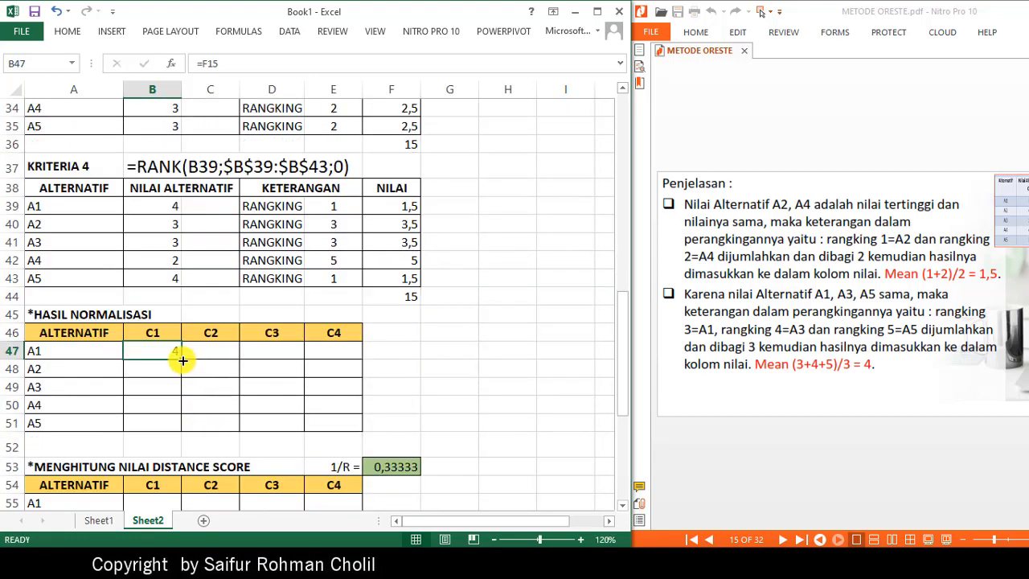
left_click_drag(181, 359, 193, 430)
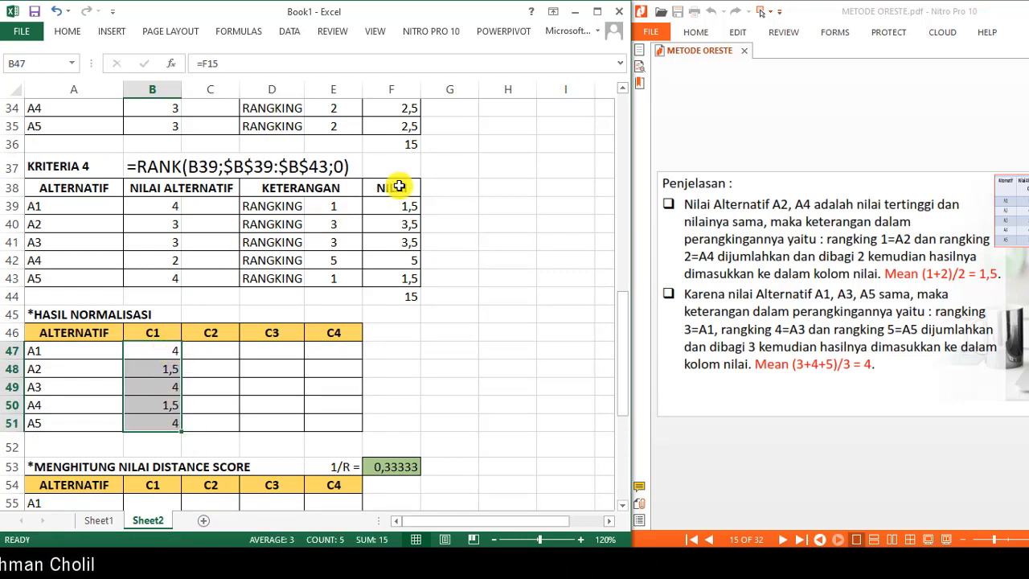
- Fill the C2 column of HASIL NORMALISASI for A1 to A5 with the KRITERIA 2 NILAI entries, starting with =F23 in C47
left_click(216, 354)
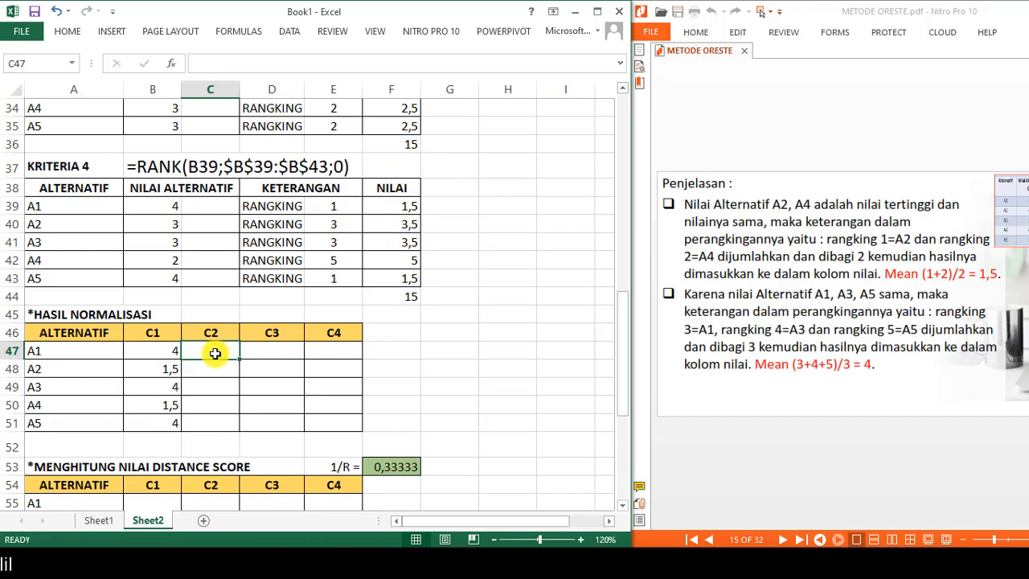
scroll(456, 313, "up", 5)
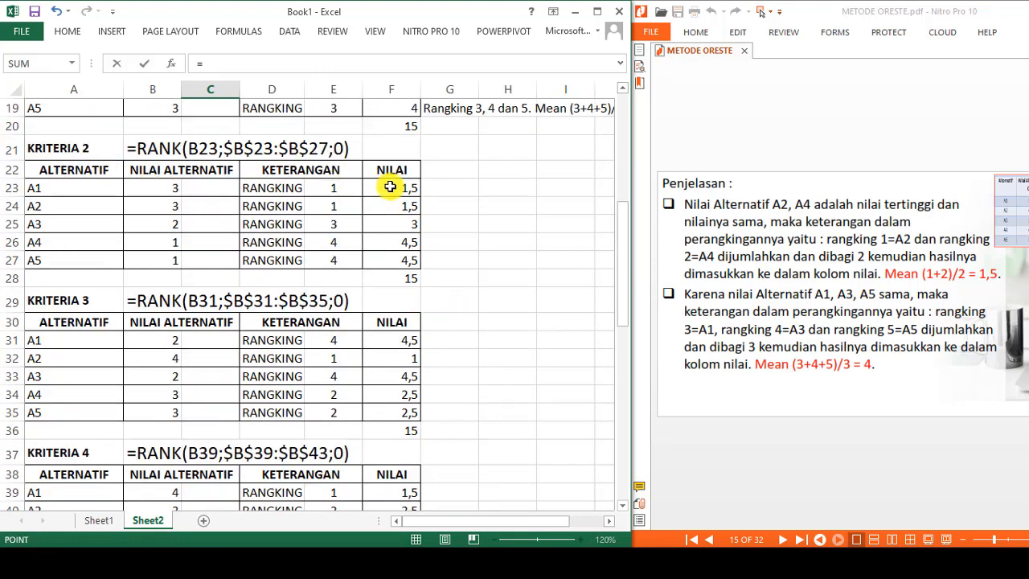
scroll(248, 349, "down", 6)
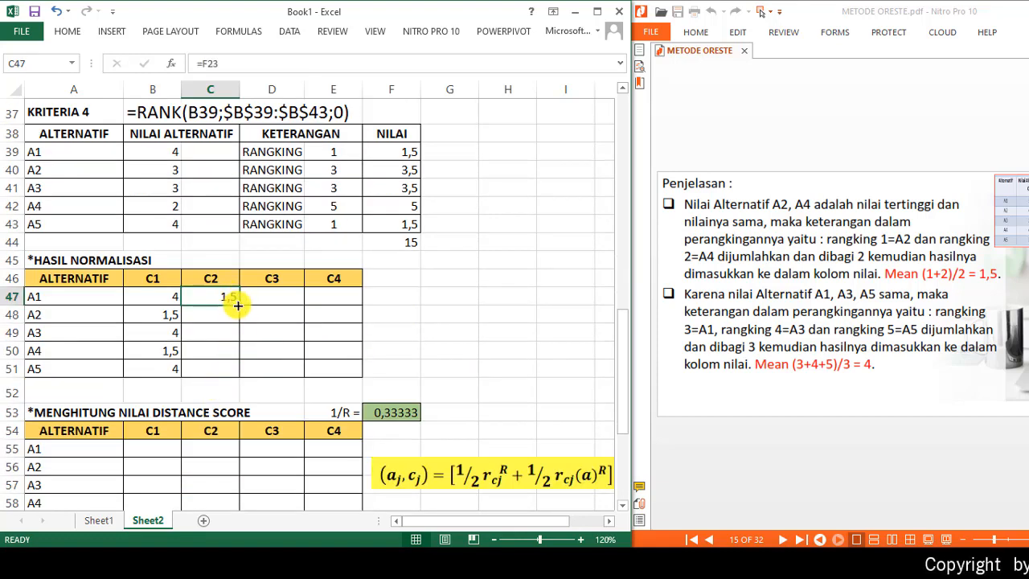
left_click_drag(238, 306, 241, 376)
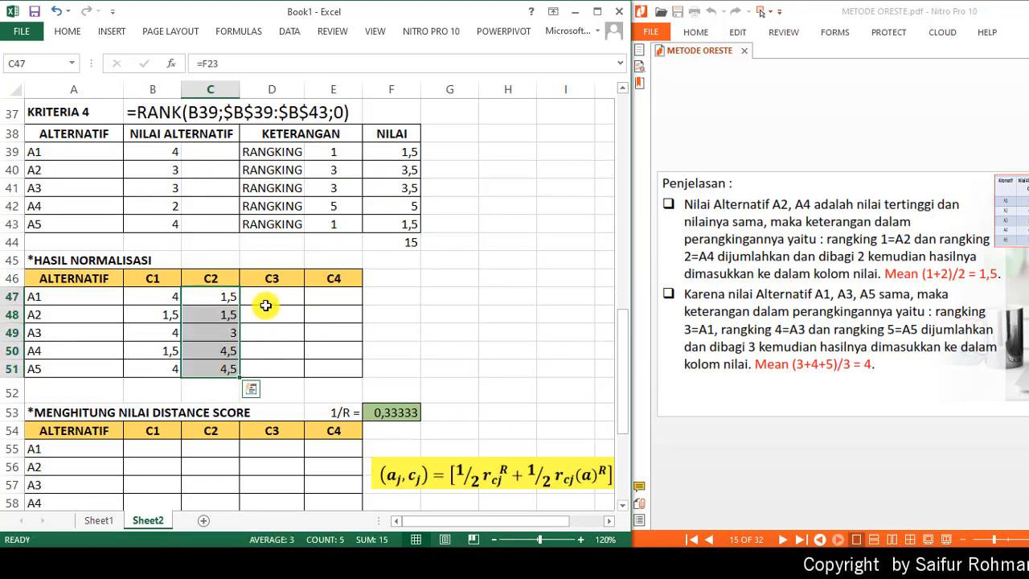
- Fill the C3 column of HASIL NORMALISASI for A1 to A5 with the KRITERIA 3 NILAI entries, starting with =F31 in D47
left_click(265, 304)
type("=")
scroll(467, 283, "up", 1)
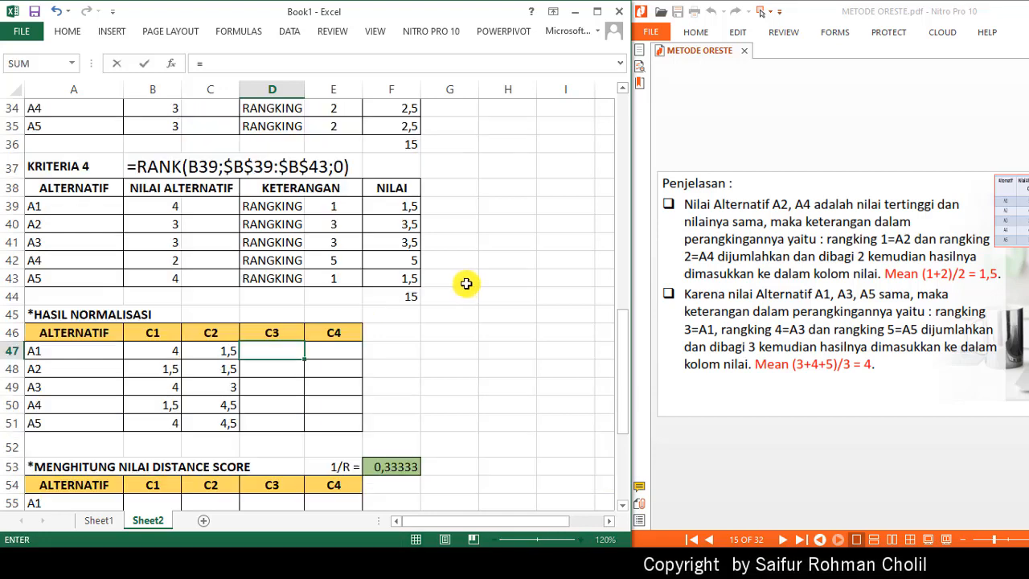
scroll(466, 283, "up", 3)
left_click(395, 229)
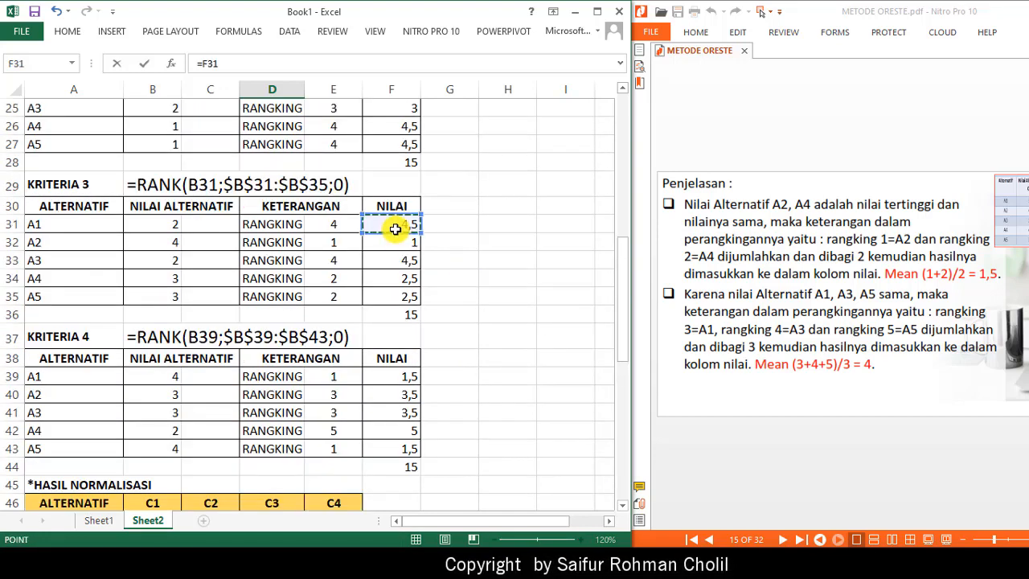
key("ctrl+Return")
scroll(375, 299, "down", 3)
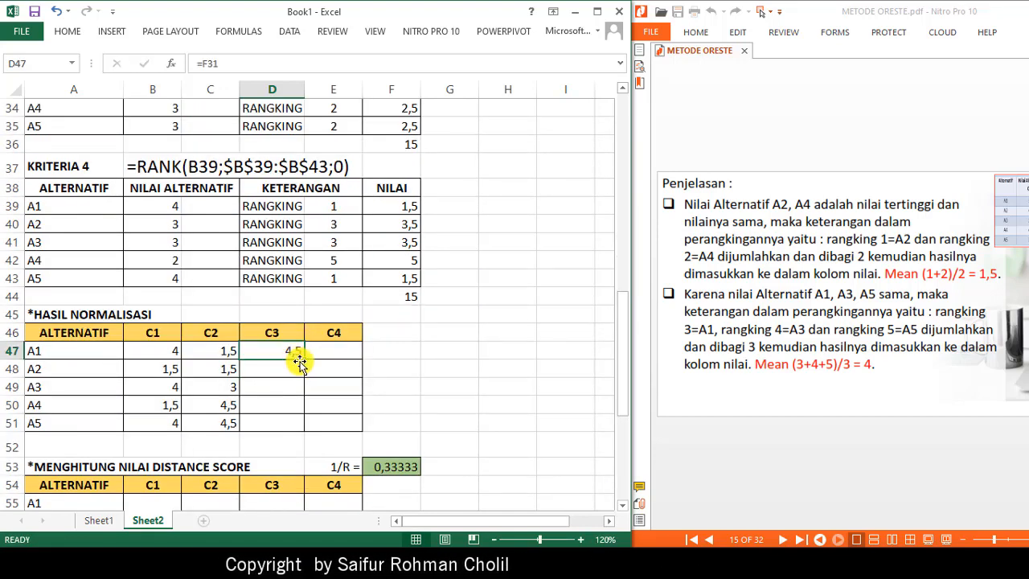
left_click_drag(304, 359, 306, 425)
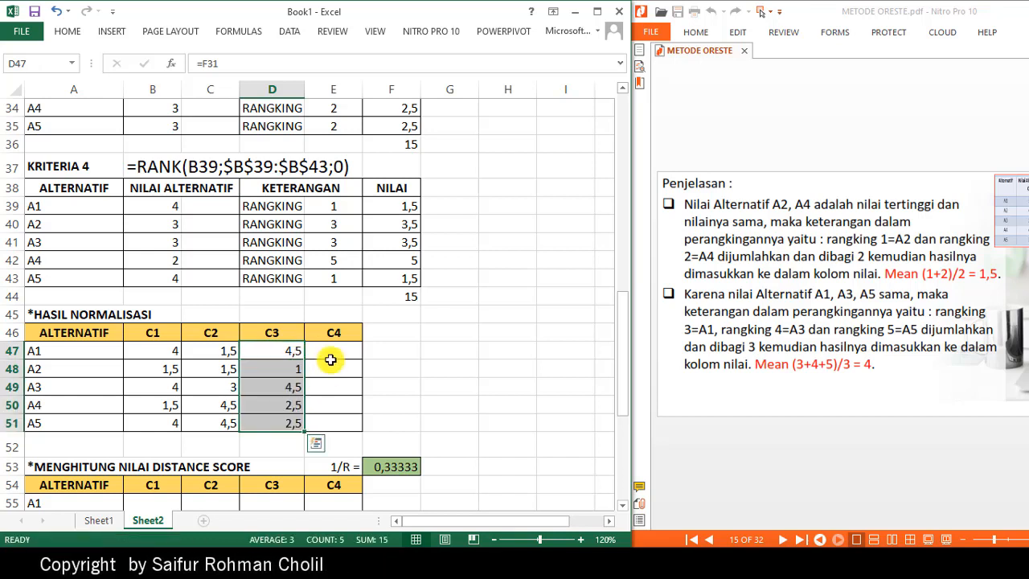
- Fill the C4 column of HASIL NORMALISASI for A1 to A5 with the KRITERIA 4 NILAI entries, starting with =F39 in E47
left_click(330, 359)
type("=")
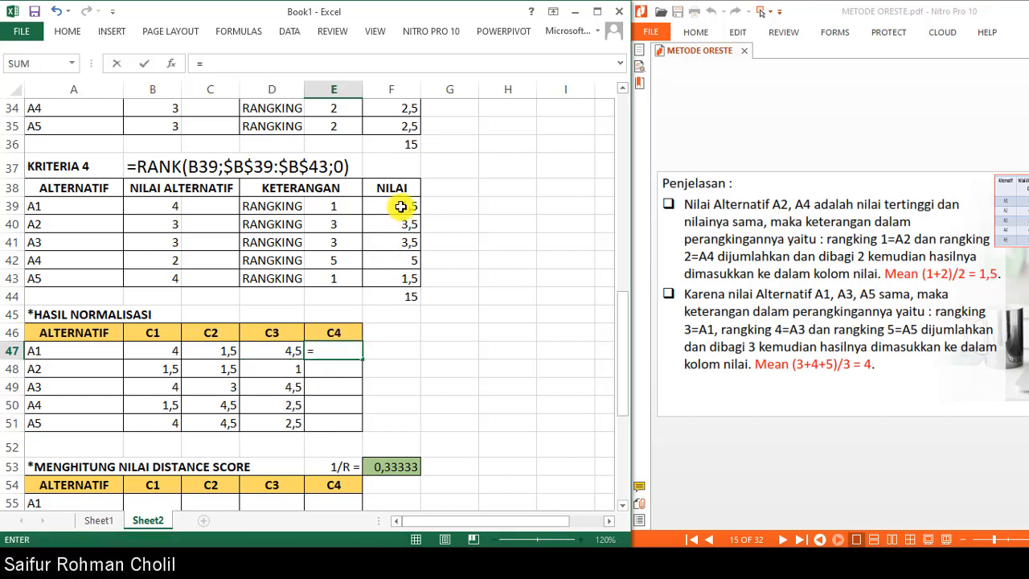
left_click(400, 207)
key("Return")
left_click(352, 351)
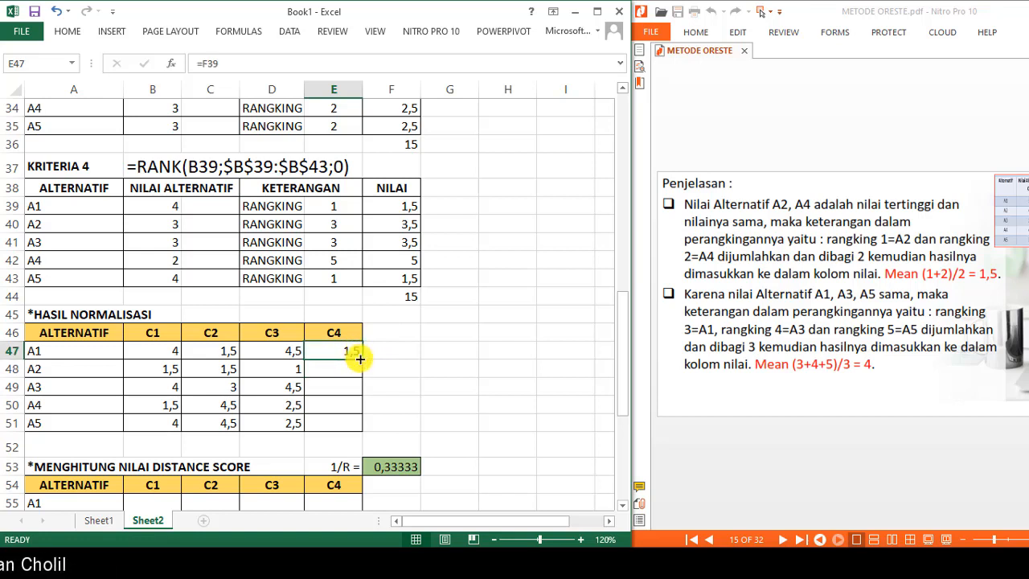
left_click_drag(361, 362, 363, 432)
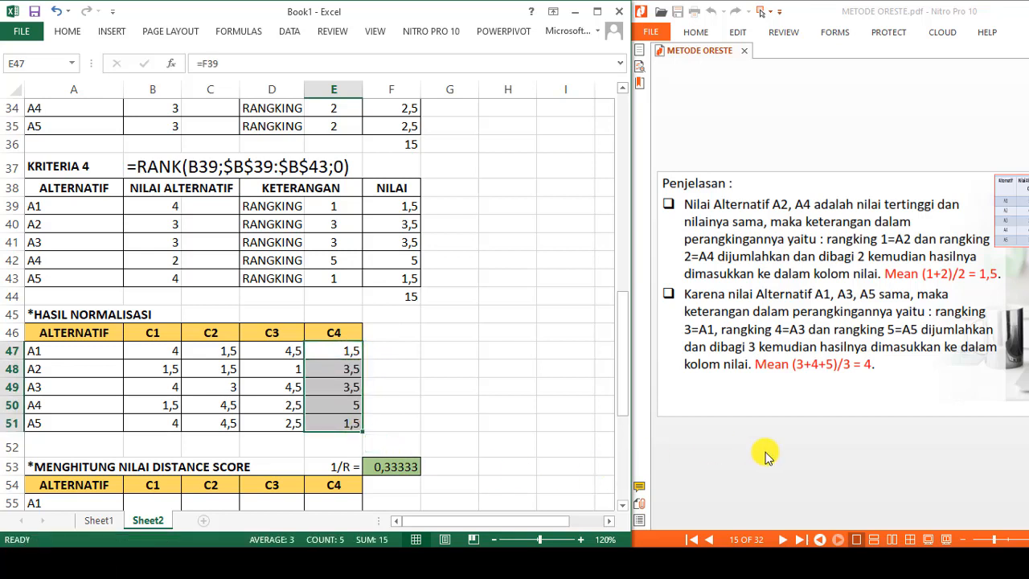
- Switch to METODE ORESTE.pdf in Nitro Pro and examine the Besson rank table for all criteria and the worked distance score pages
left_click(792, 460)
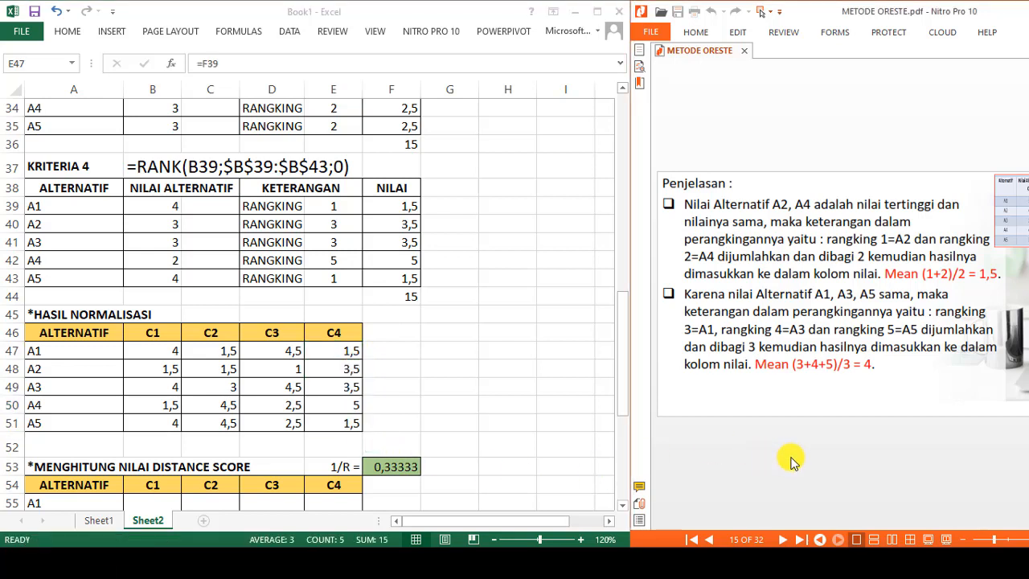
key("Page_Down")
key("Page_Down")
key("Page_Down")
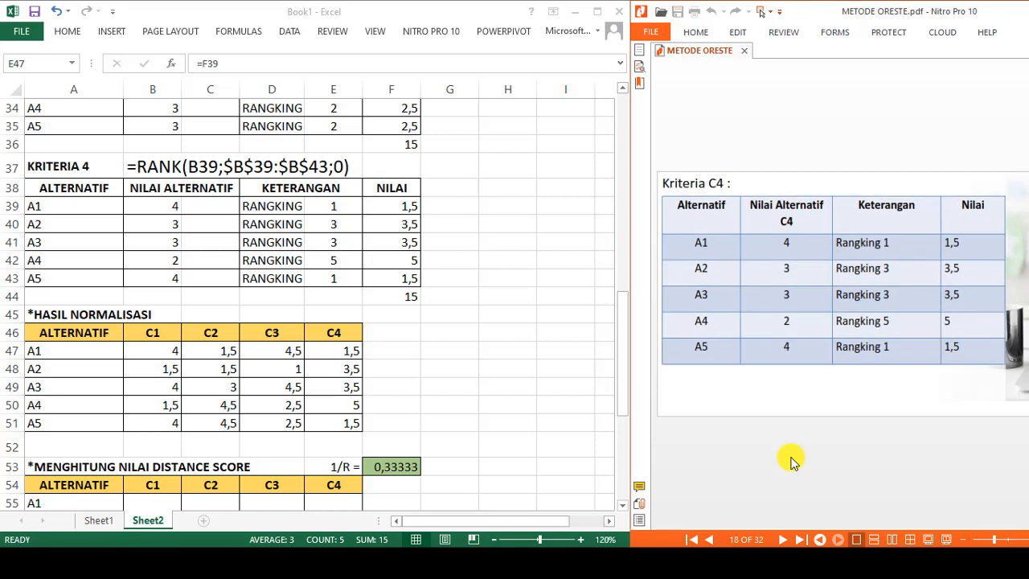
key("Page_Down")
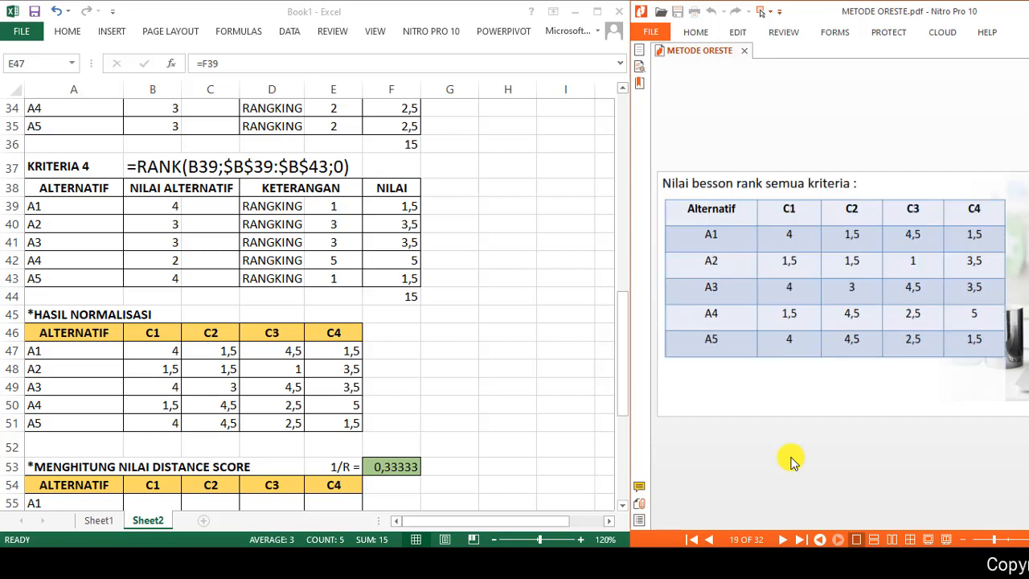
key("Page_Down")
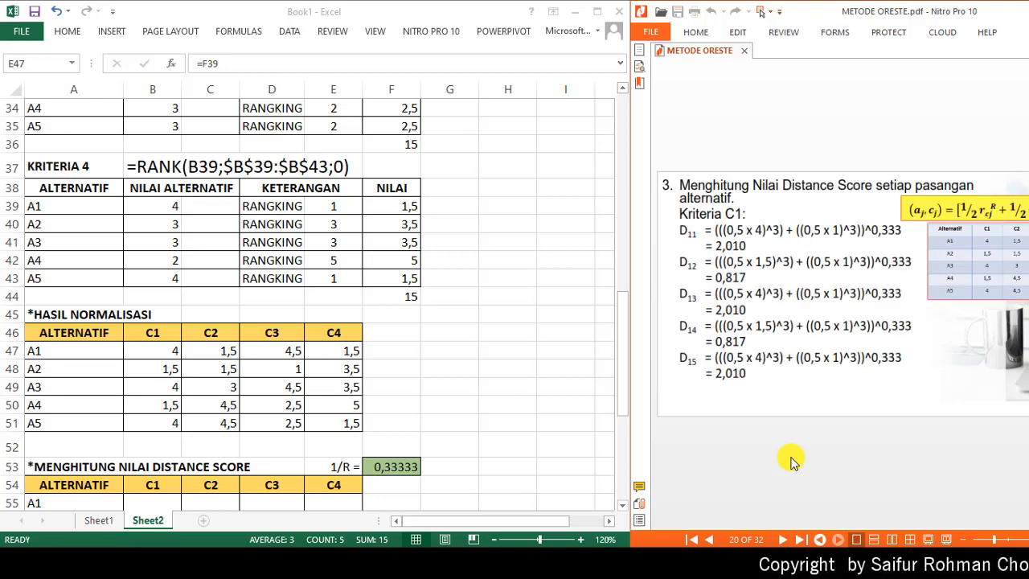
key("Page_Down")
key("Page_Down")
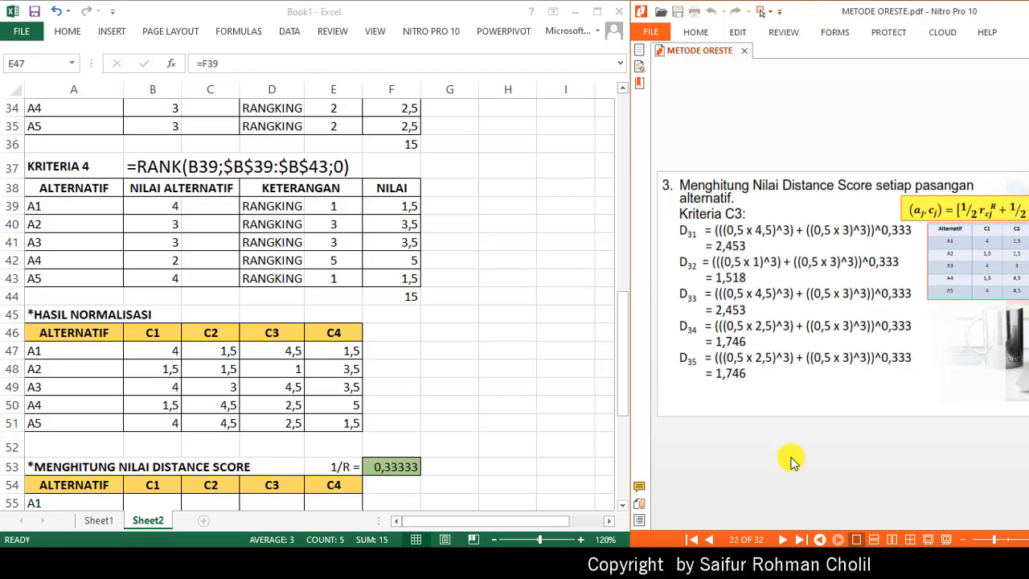
key("Page_Up")
key("Page_Up")
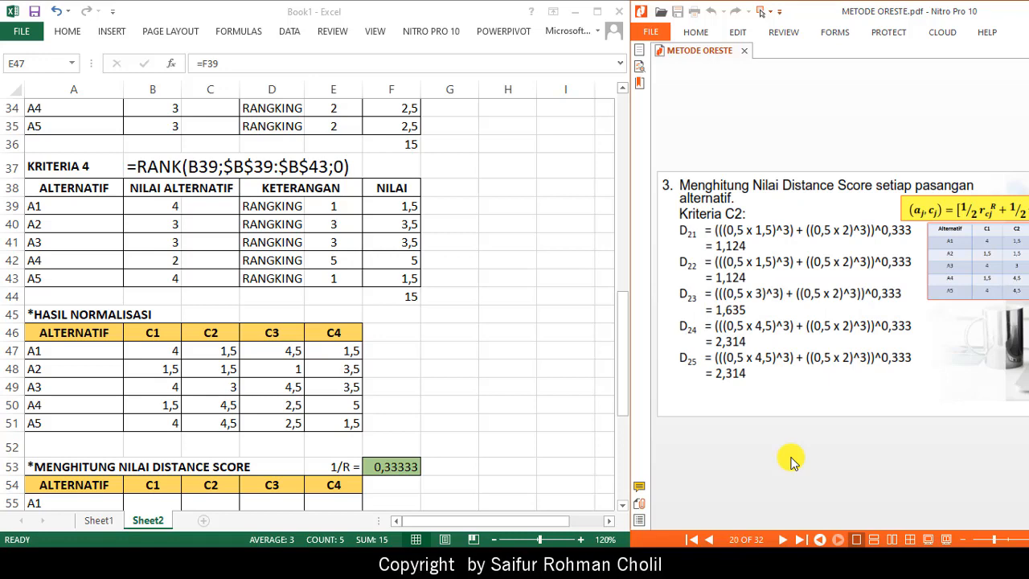
key("Page_Up")
key("Page_Up")
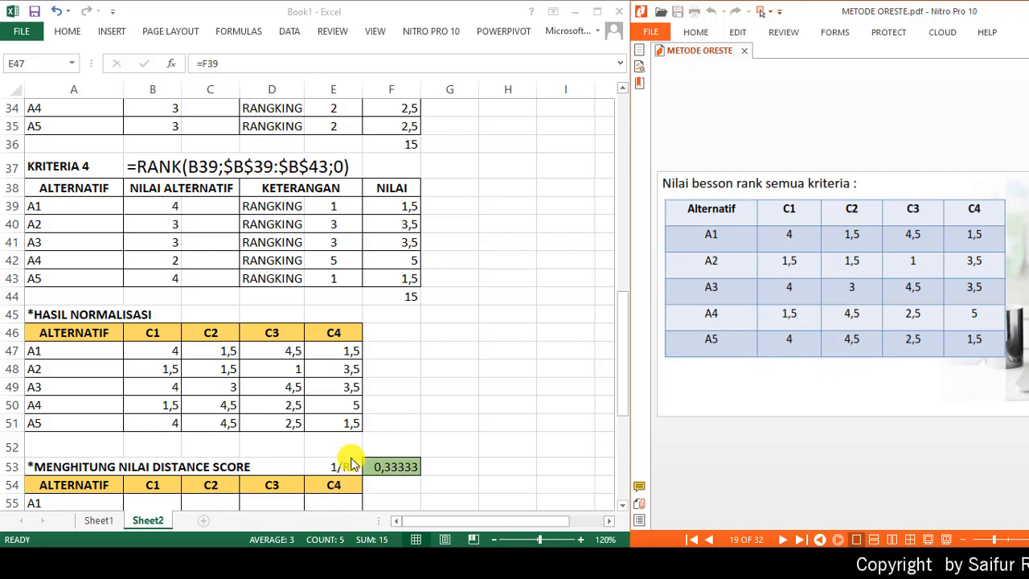
- Examine the sheet's MENGHITUNG NILAI DISTANCE SCORE section and the PDF page explaining the distance score equation and its coefficient R
left_click(621, 381)
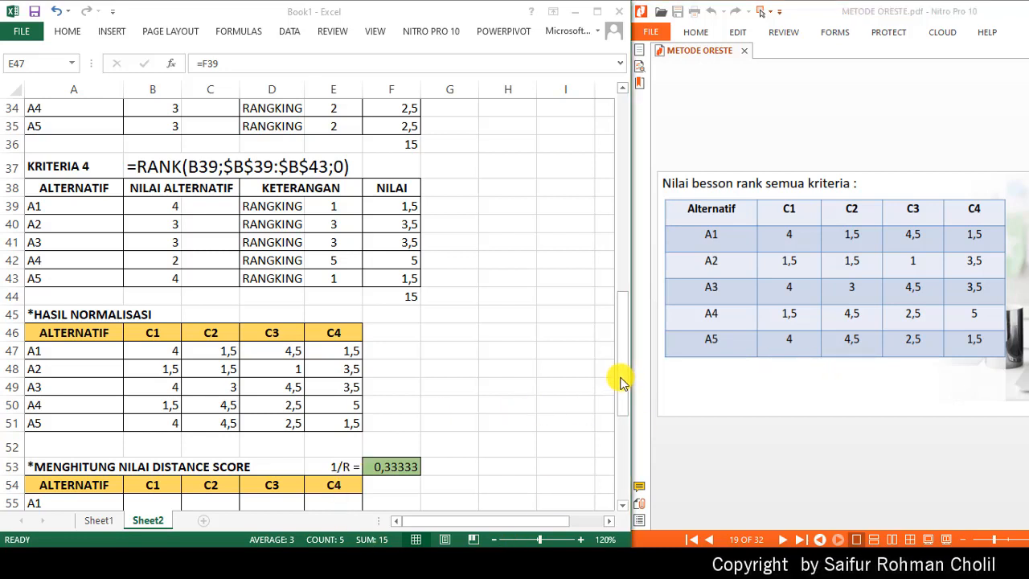
left_click_drag(618, 409, 624, 452)
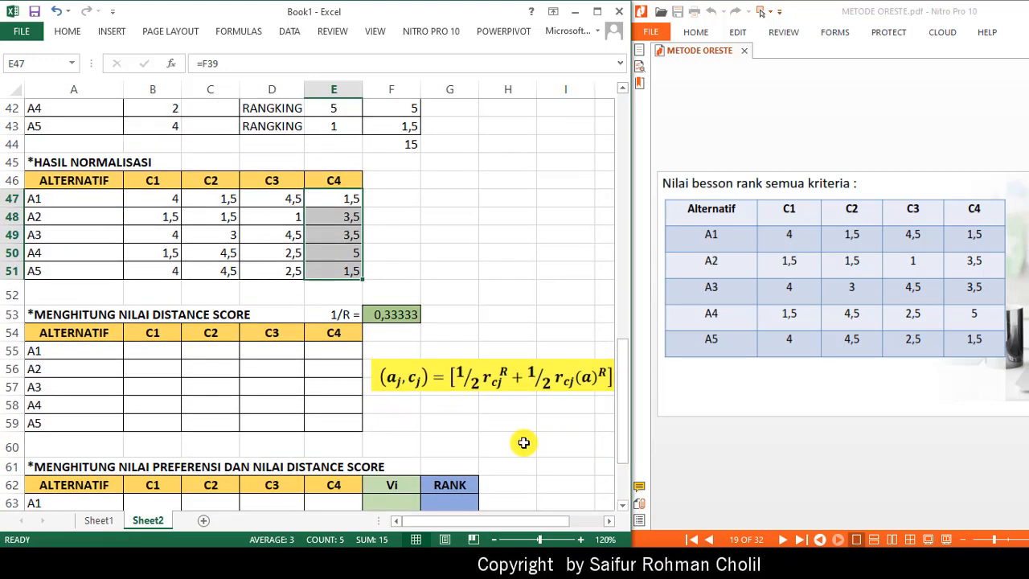
left_click(404, 404)
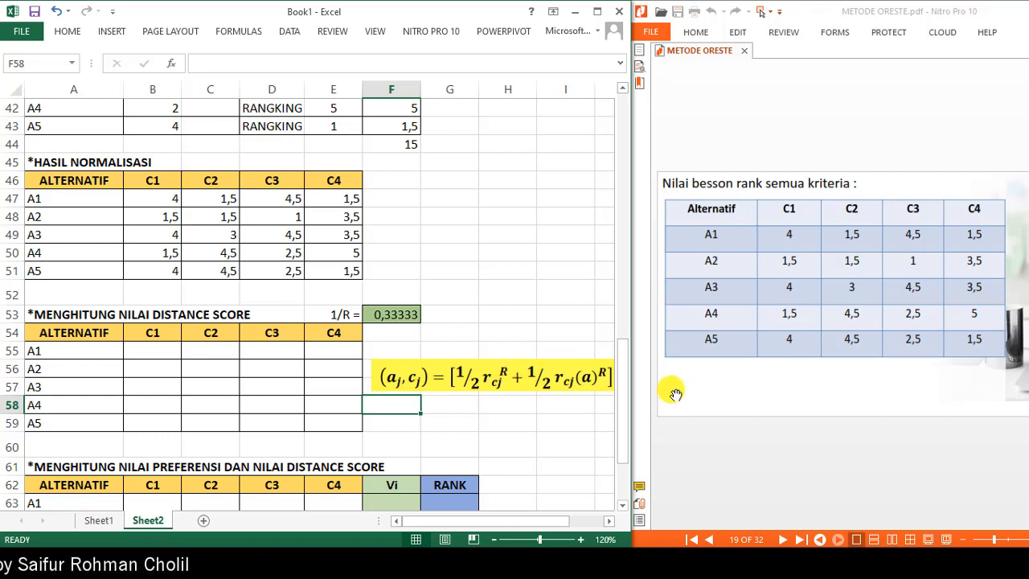
left_click(862, 463)
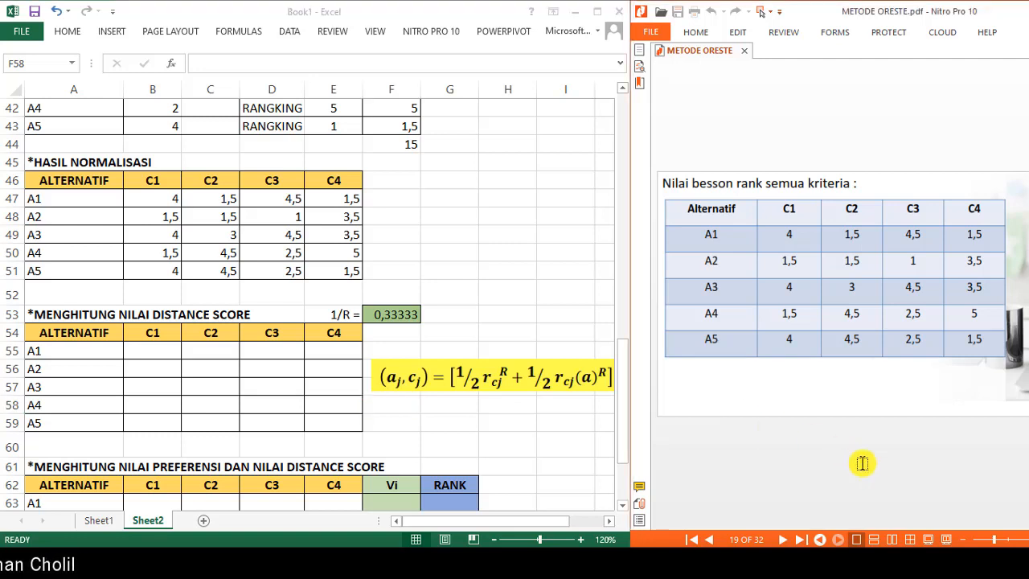
key("Page_Down")
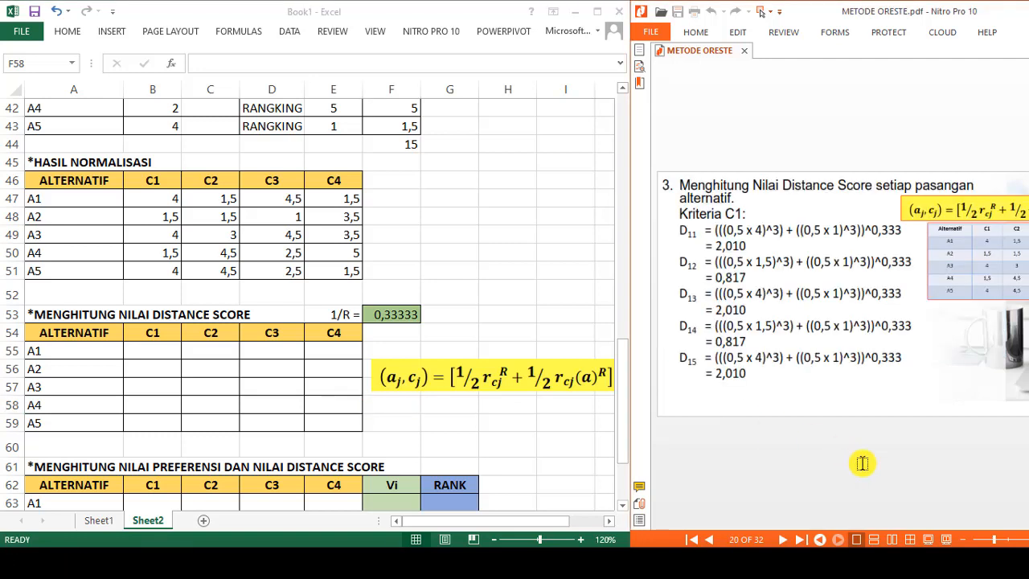
key("Page_Down")
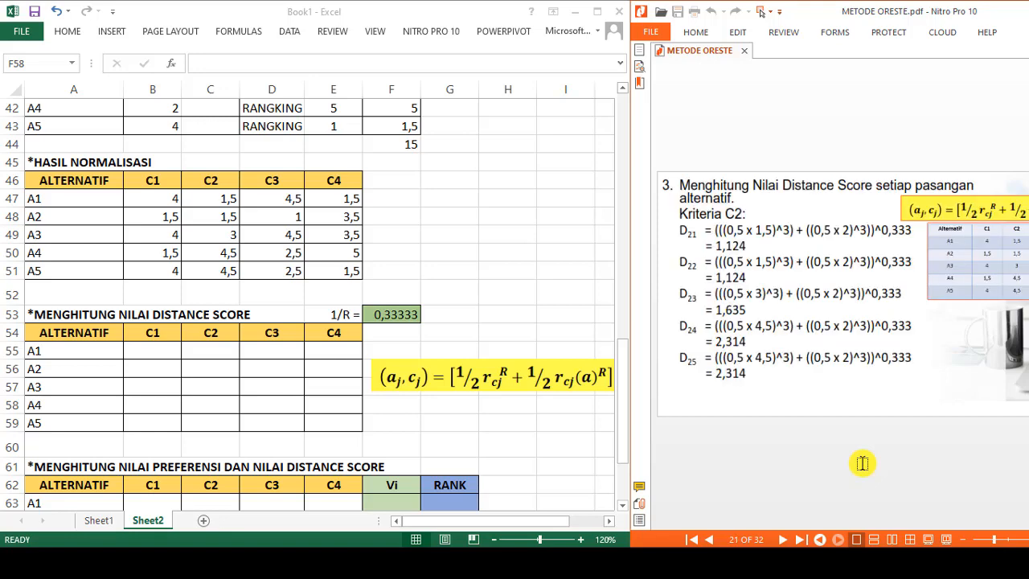
key("Page_Up")
key("Page_Up")
key("Page_Up")
key("Page_Up")
key("Page_Up")
key("Page_Up")
key("Page_Up")
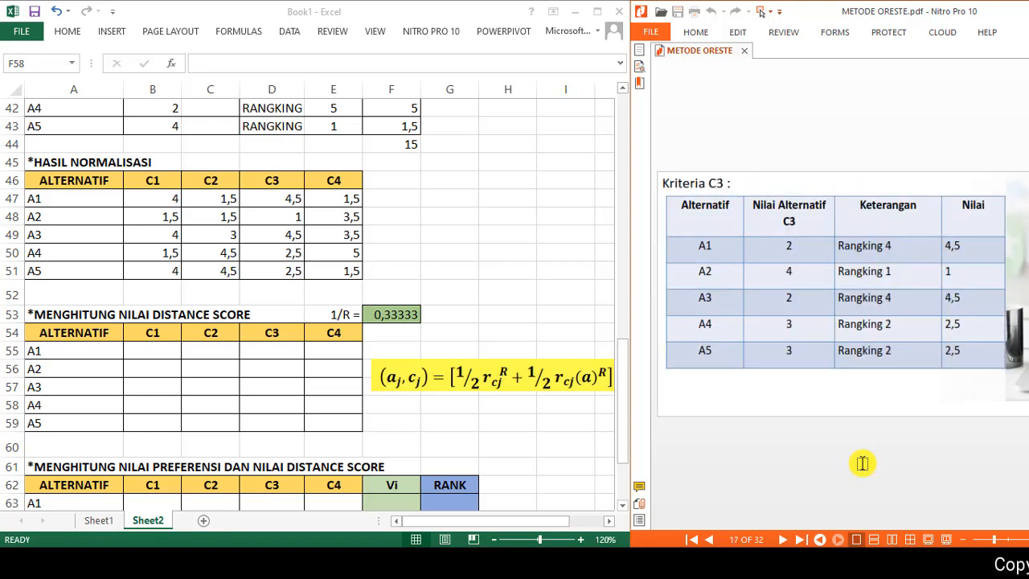
key("Page_Up")
key("Page_Up")
key("Page_Up")
key("Page_Up")
key("Page_Up")
key("Page_Up")
key("Page_Up")
key("Page_Up")
key("Page_Up")
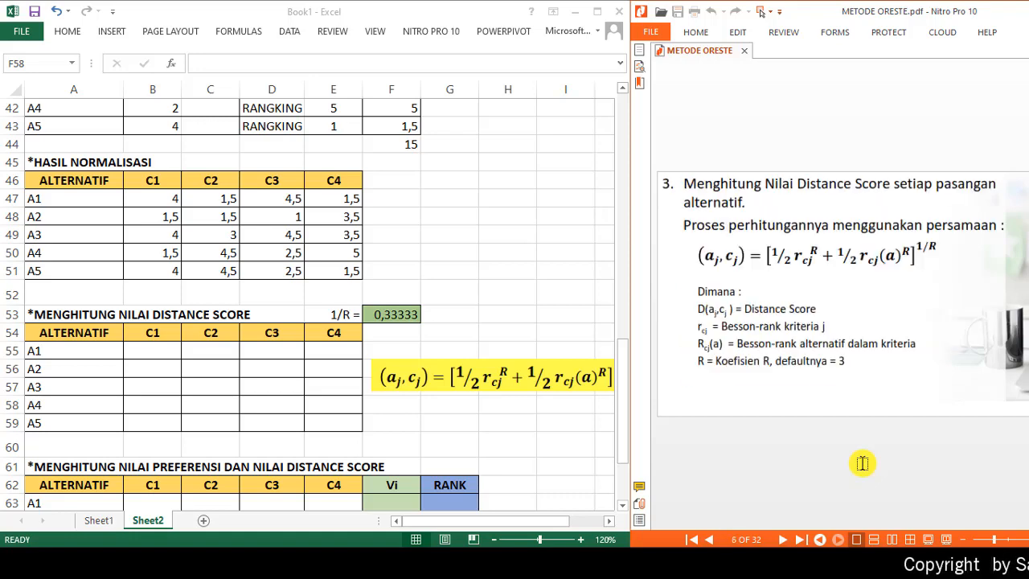
key("Page_Down")
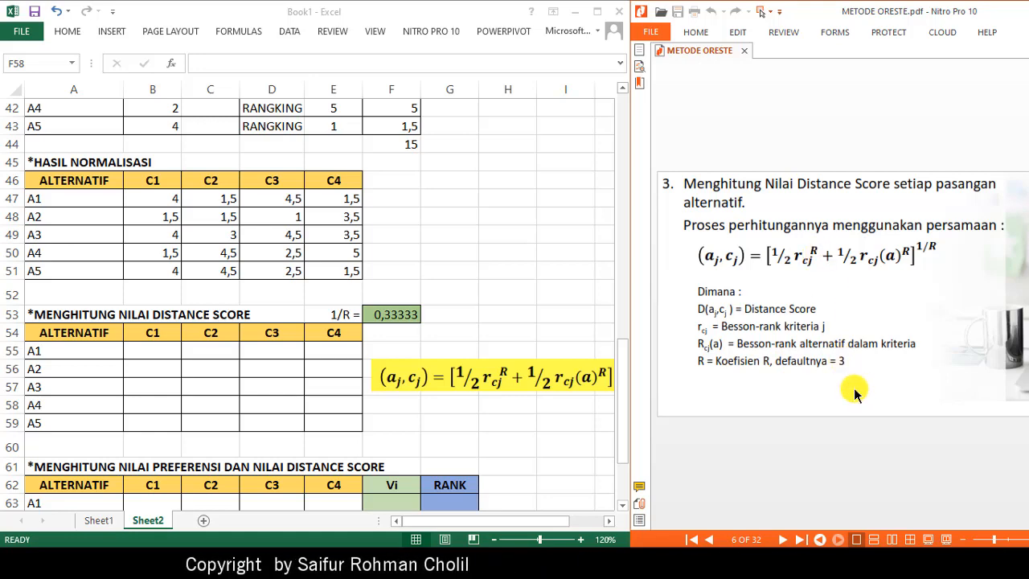
- Following the PDF's worked Kriteria C1 example, begin A1's C1 distance score in B55 with the term ((0,5*B47)^3)
scroll(855, 390, "down", 1)
scroll(854, 391, "down", 7)
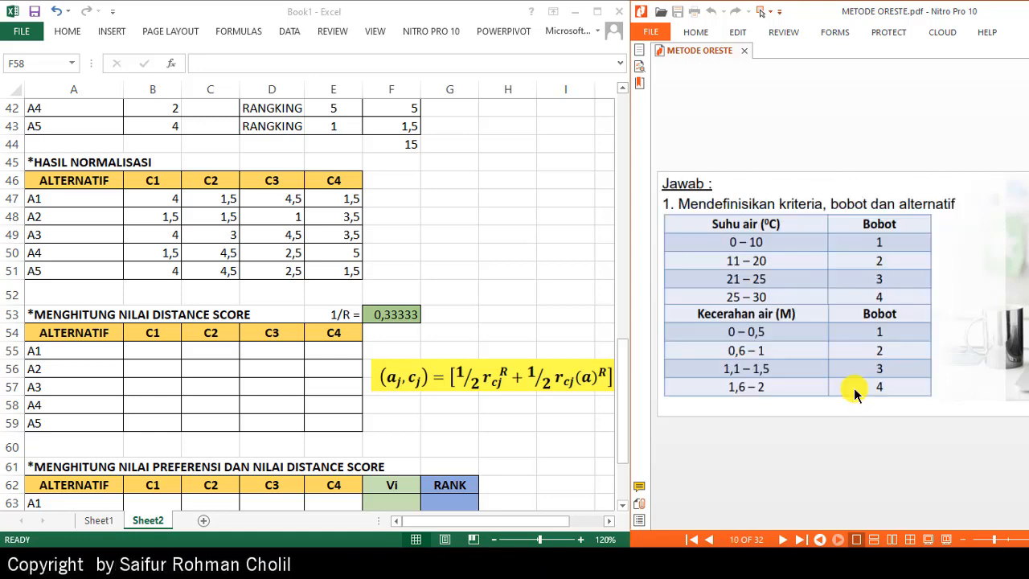
scroll(855, 392, "down", 5)
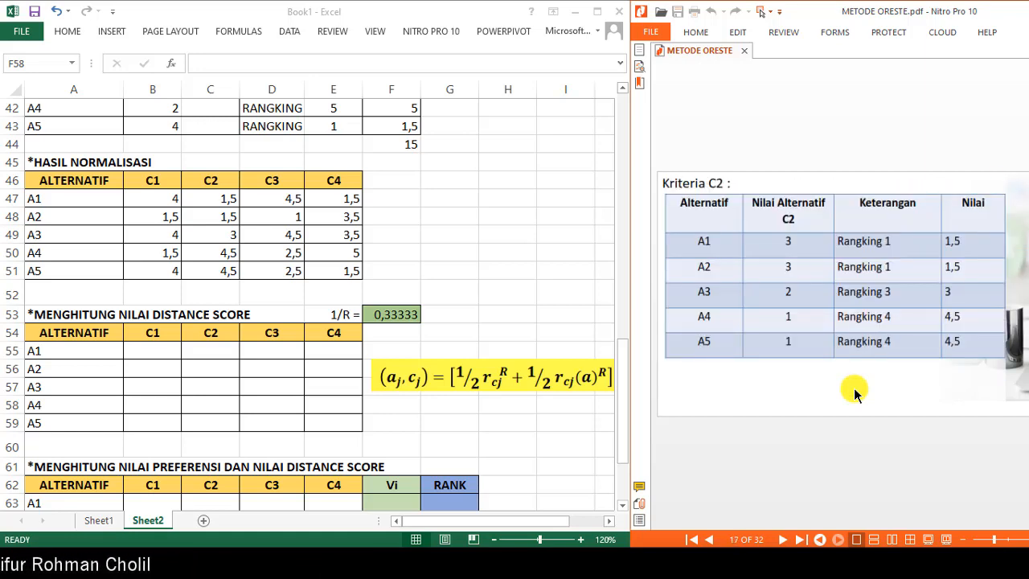
scroll(855, 391, "down", 1)
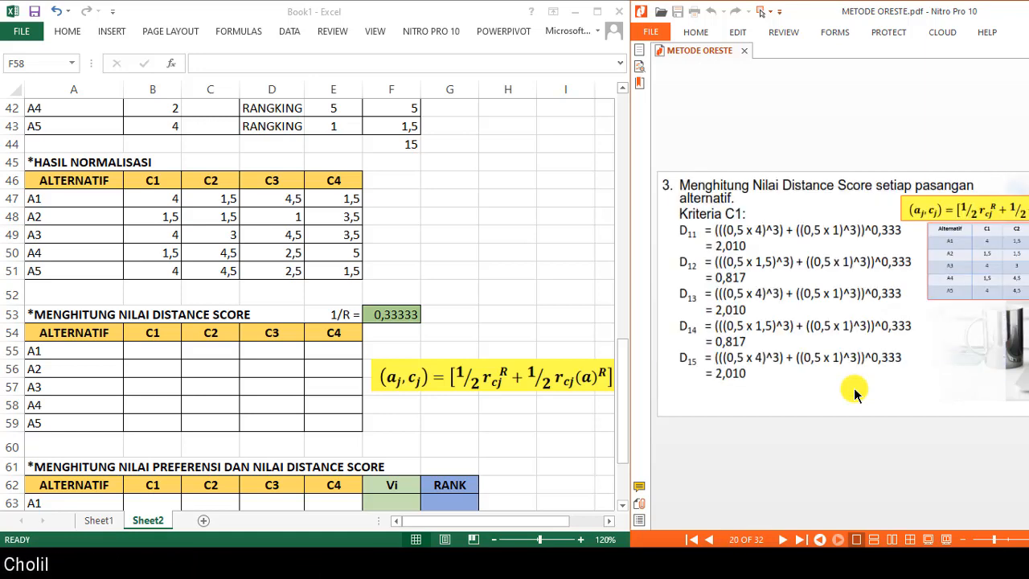
left_click(139, 351)
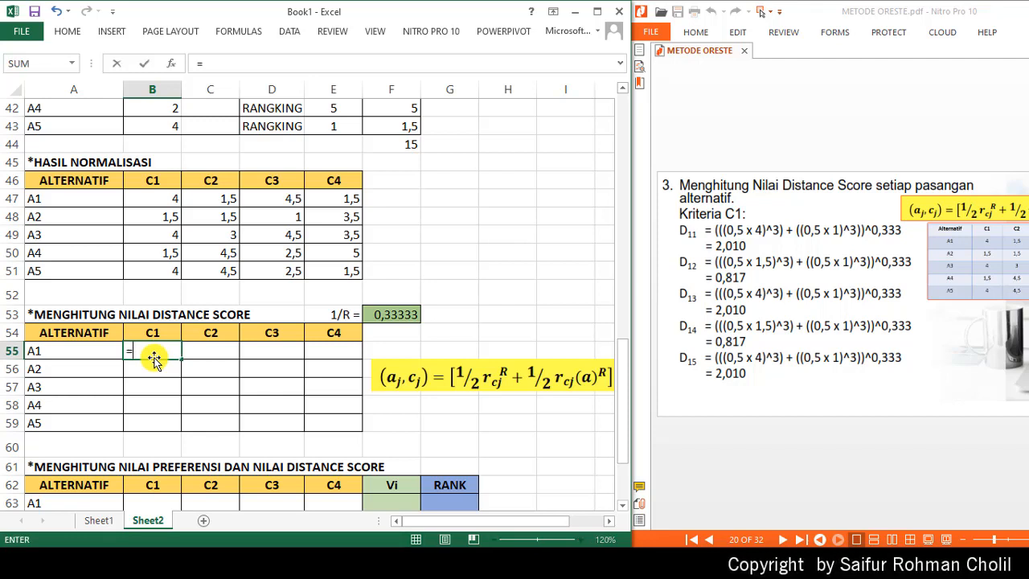
type("(")
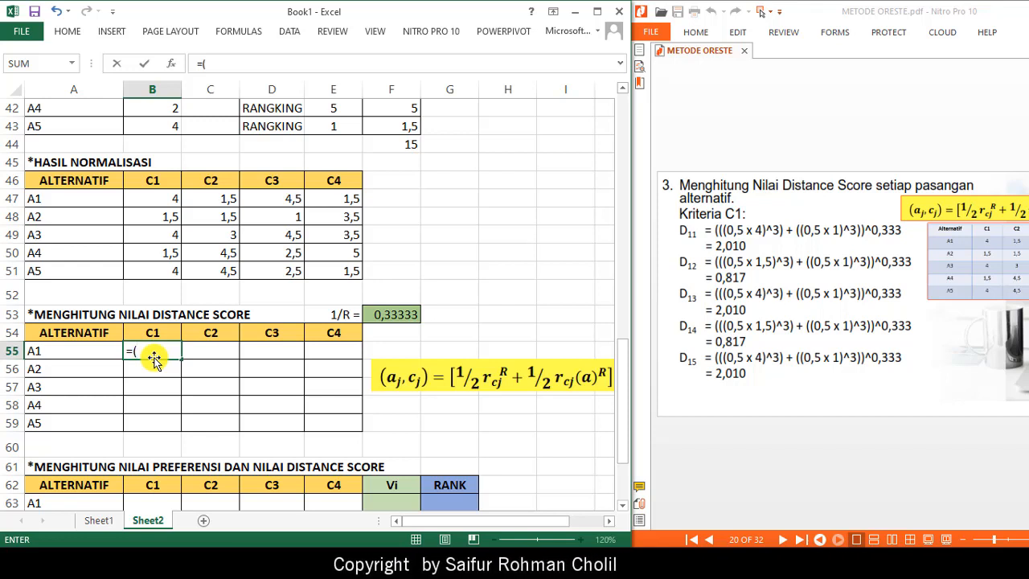
type("0,")
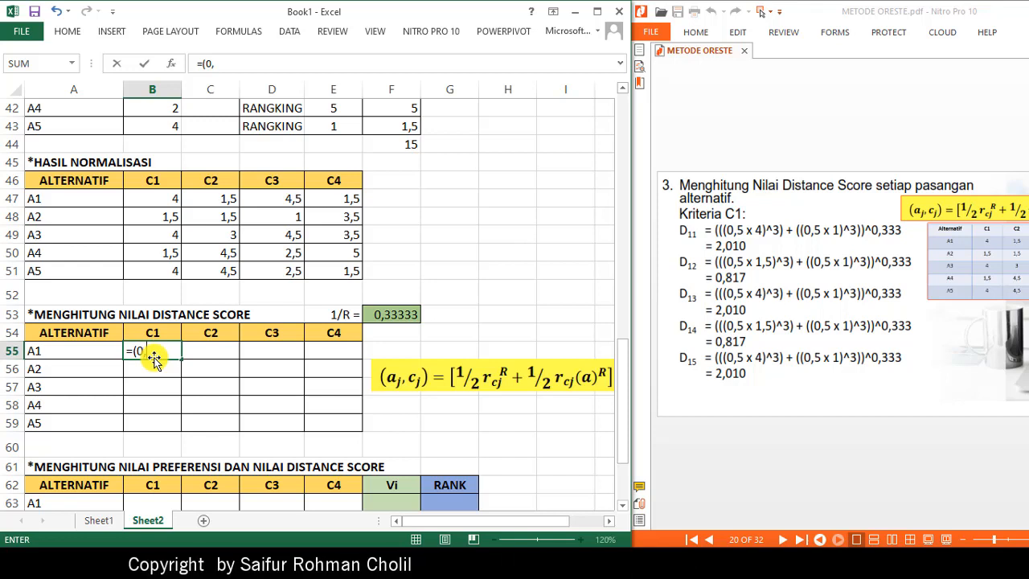
type("5*B47")
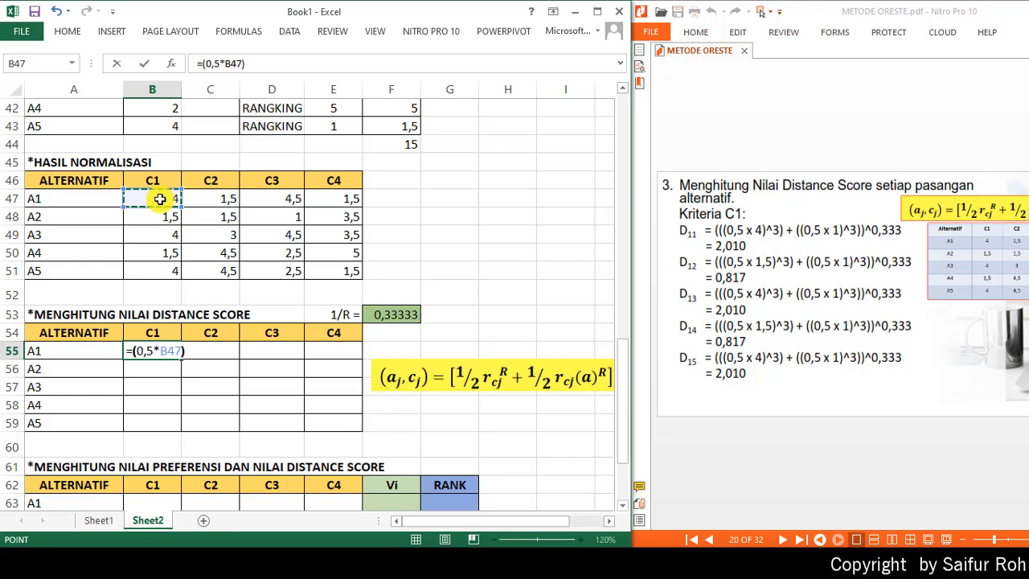
type(")")
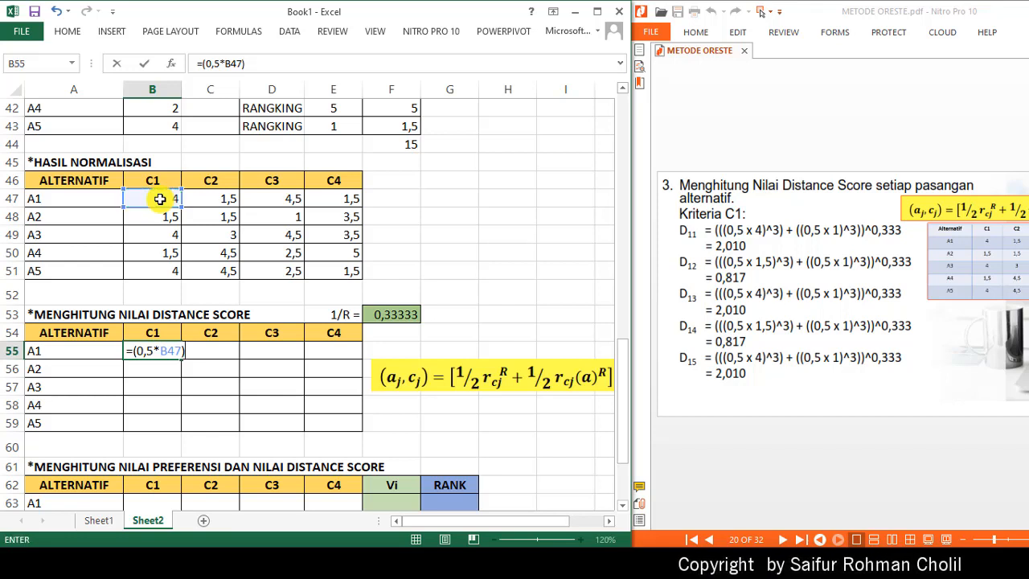
type("^3")
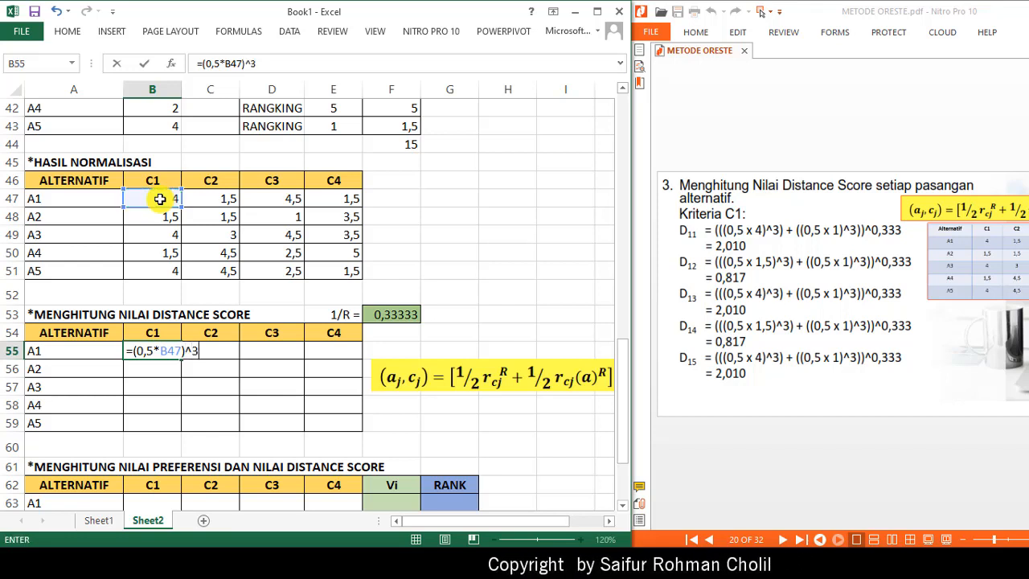
type(")")
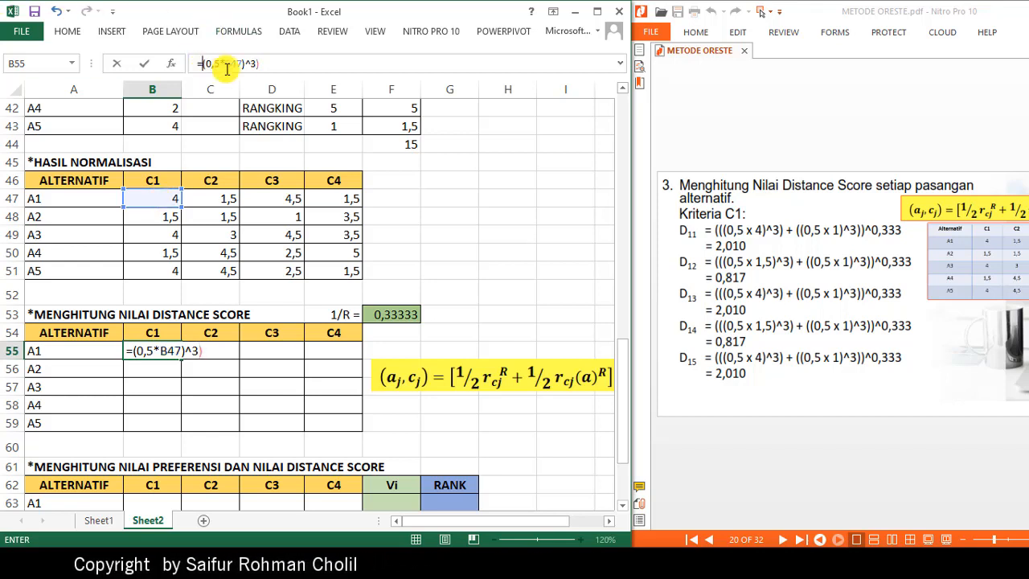
left_click(258, 71)
type("(")
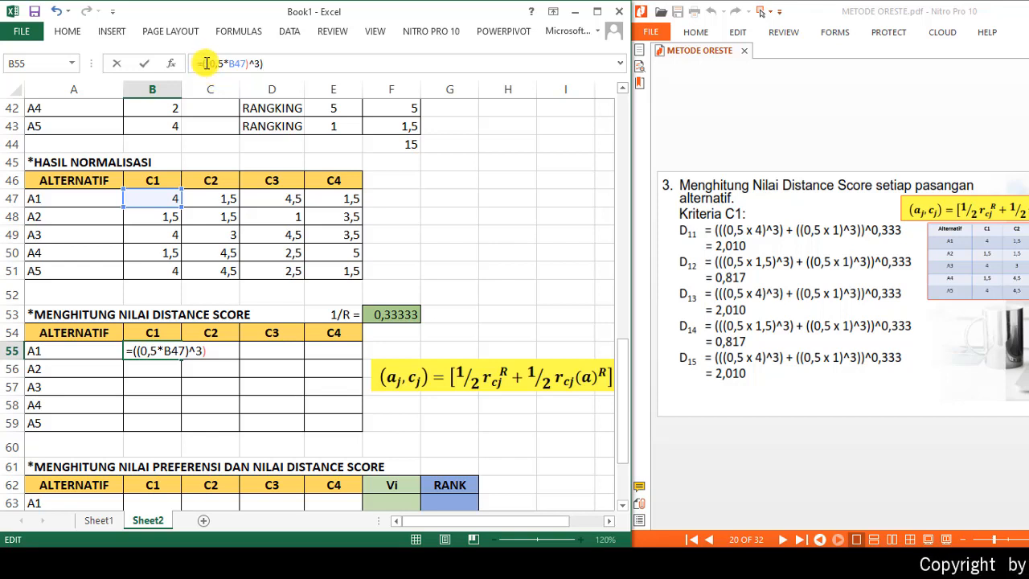
- Complete B55 as =(((0,5*B47)^3)+((0,5*1)^3))^$F$53, with an absolute reference to the 1/R value
type("+")
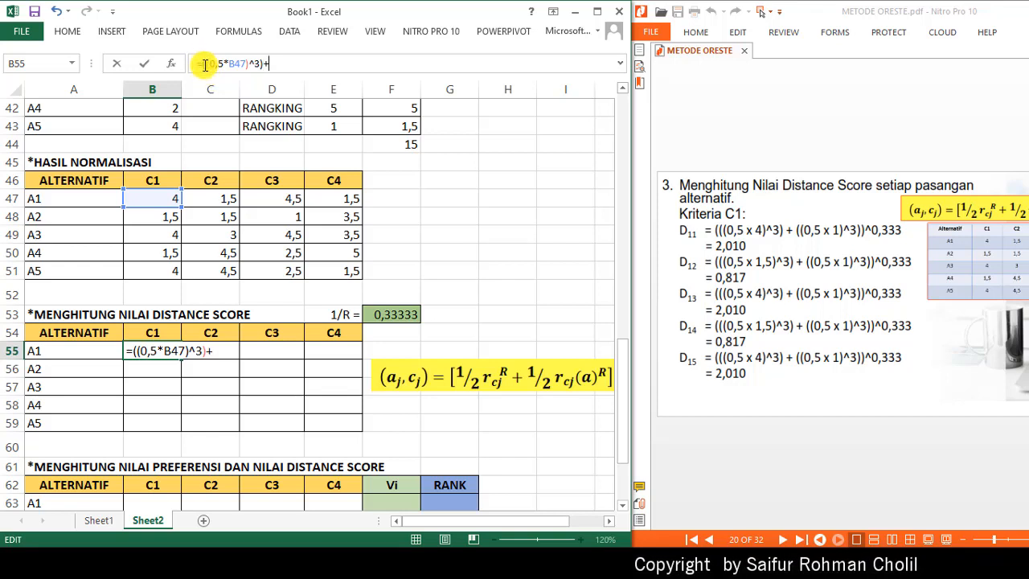
type("((")
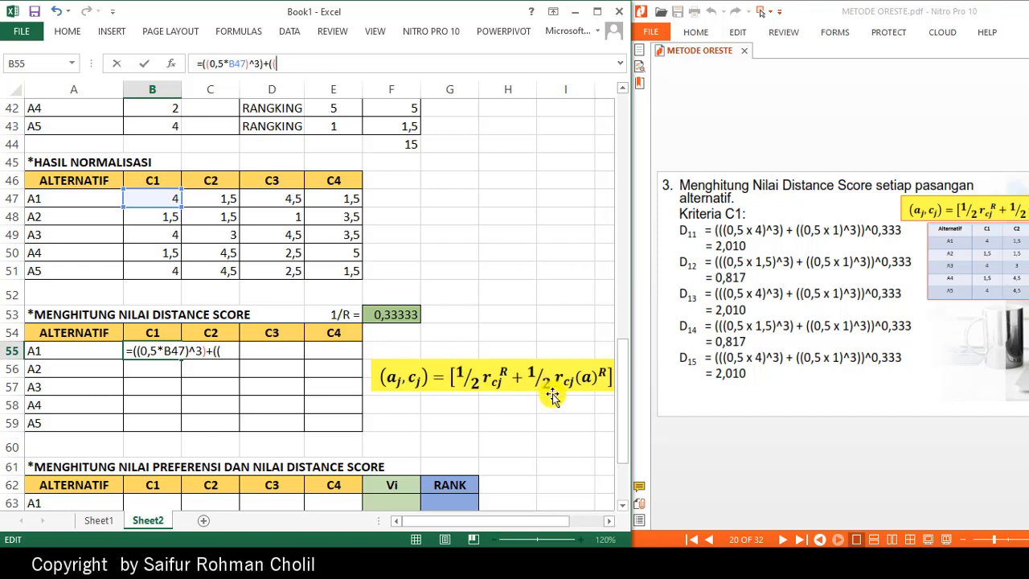
type("0,5*1")
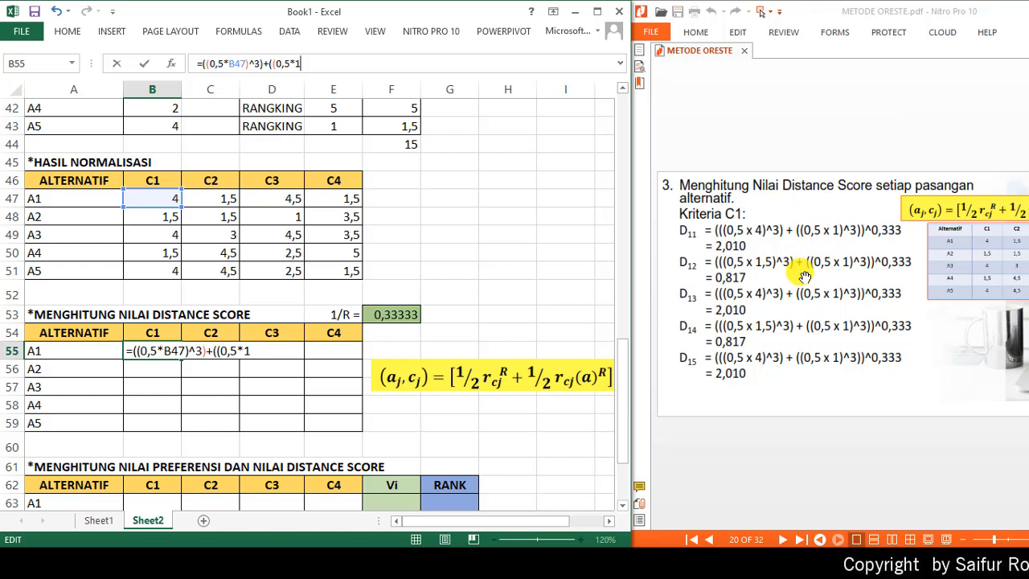
type(")^3)")
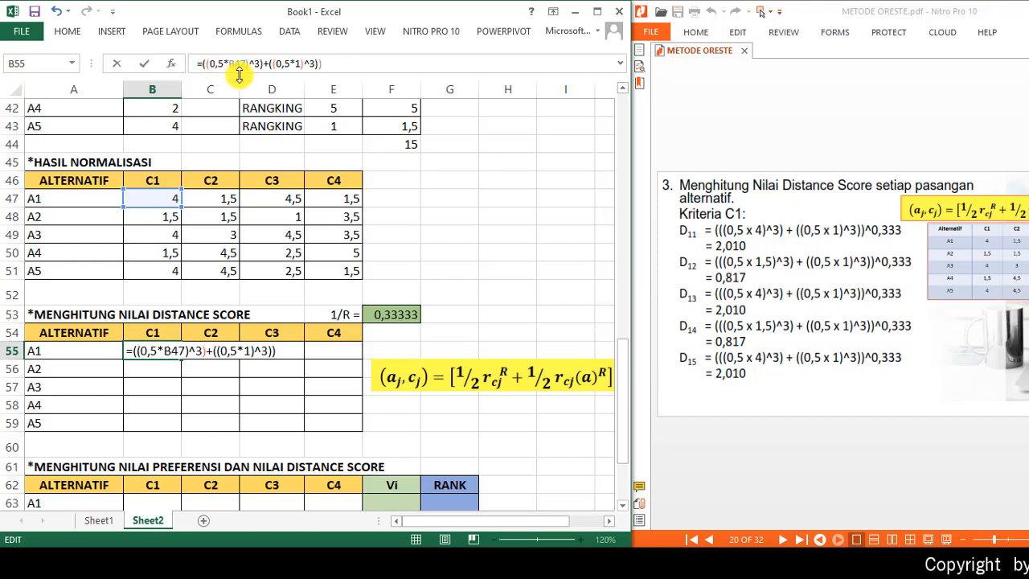
type("(")
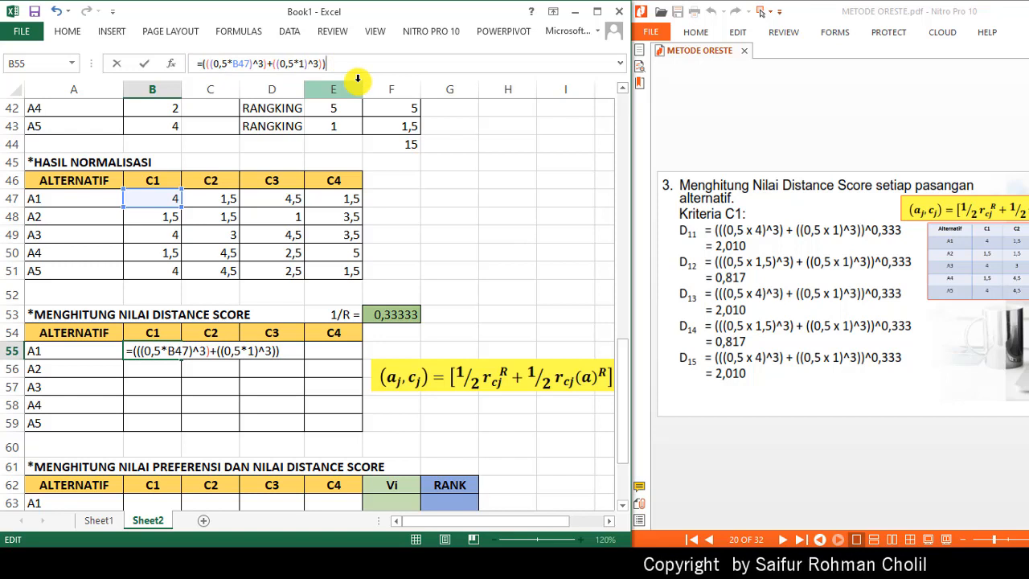
type("^")
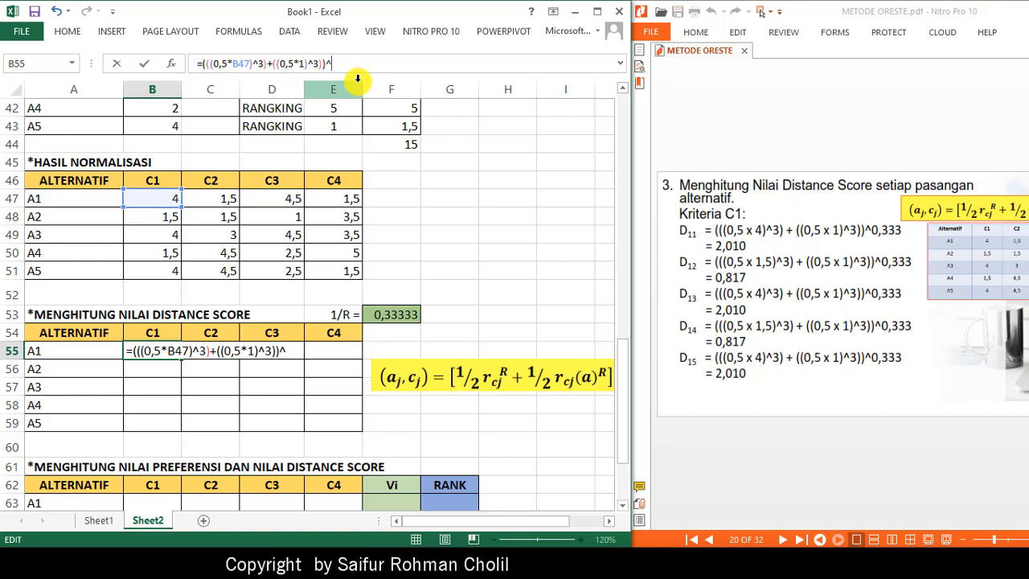
left_click(400, 314)
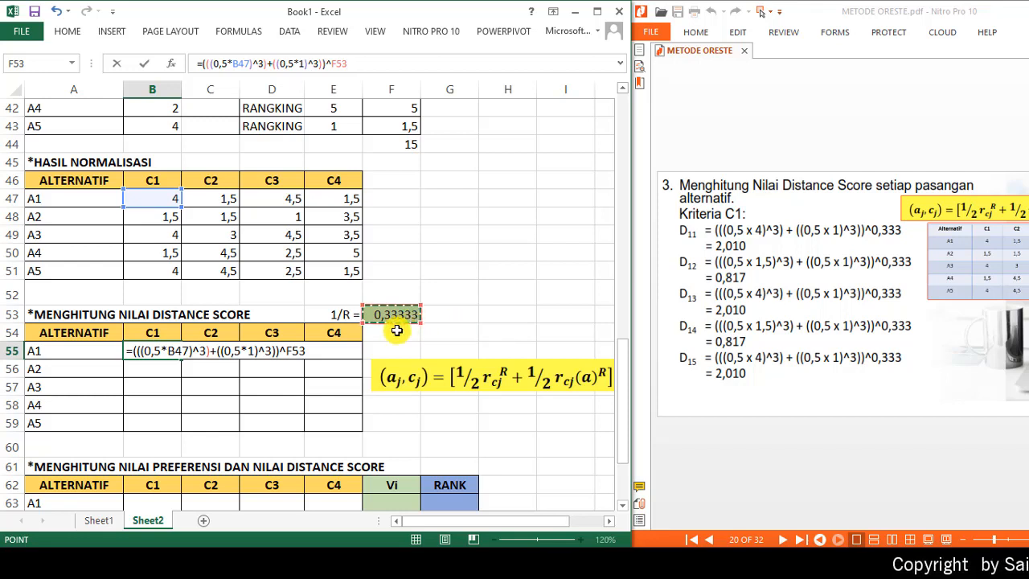
key("F4")
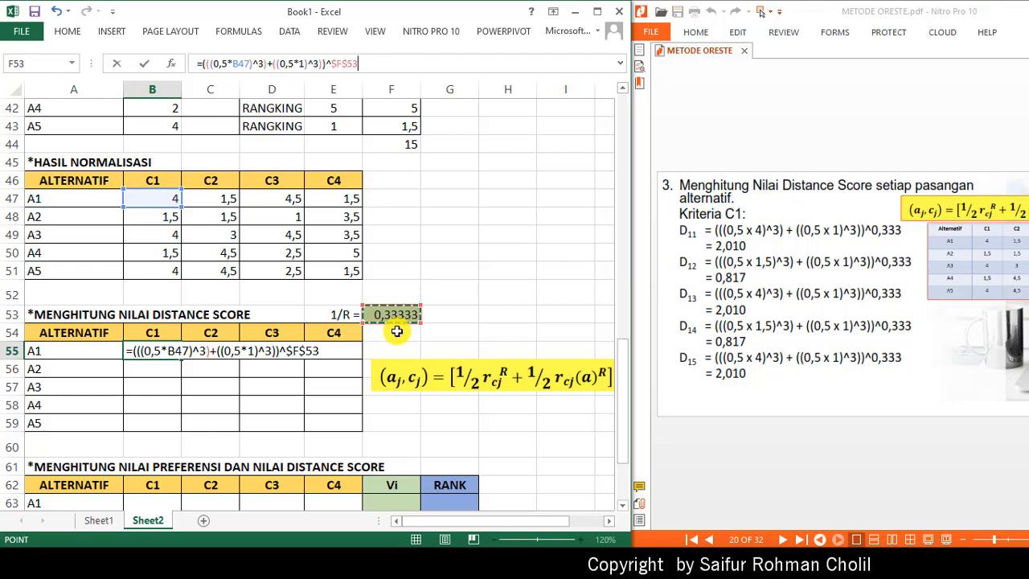
key("Return")
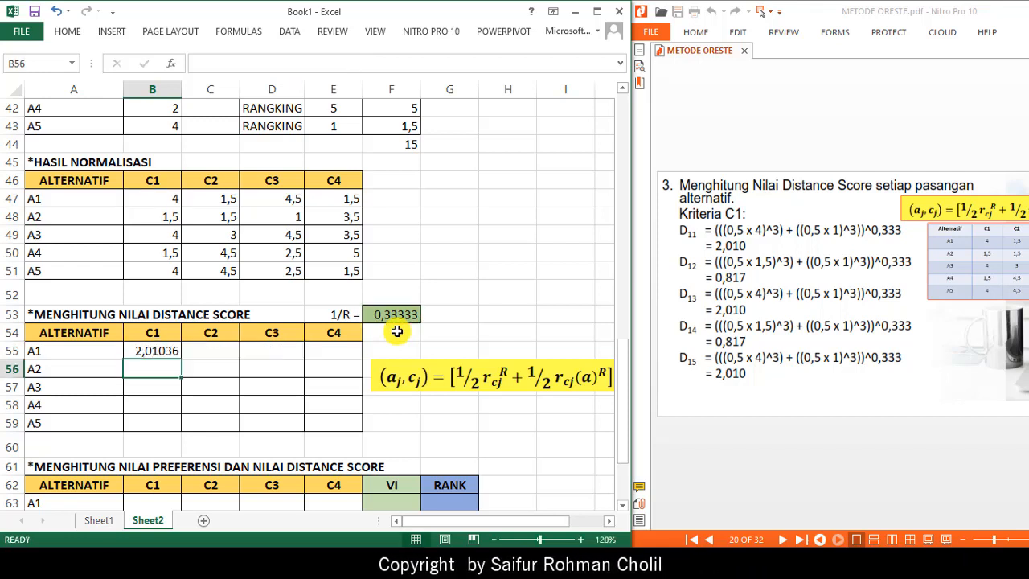
- Copy the B55 distance score formula down to A5 and across to C4, filling B55:E59
left_click(158, 352)
left_click_drag(181, 360, 174, 426)
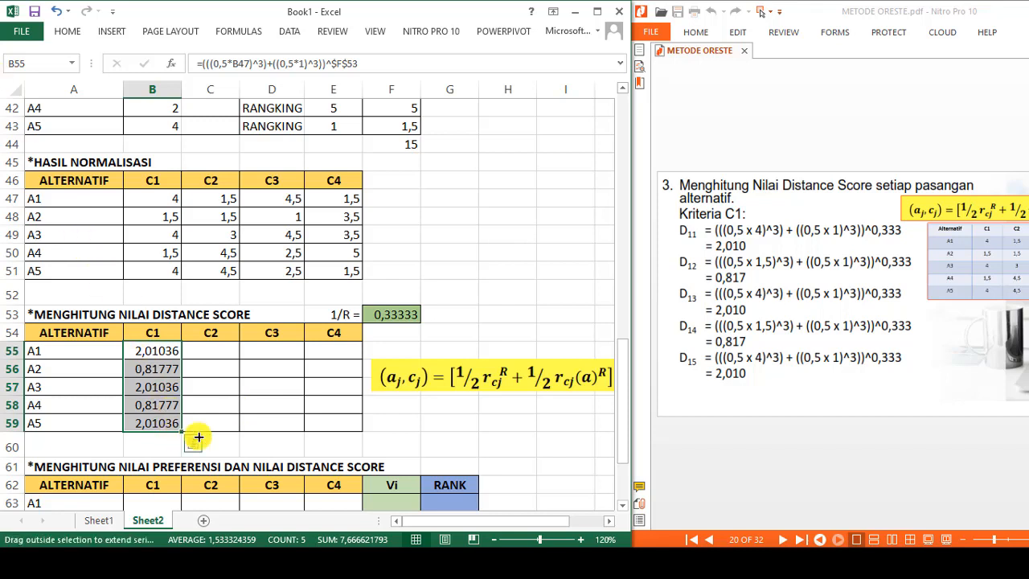
left_click_drag(199, 436, 329, 429)
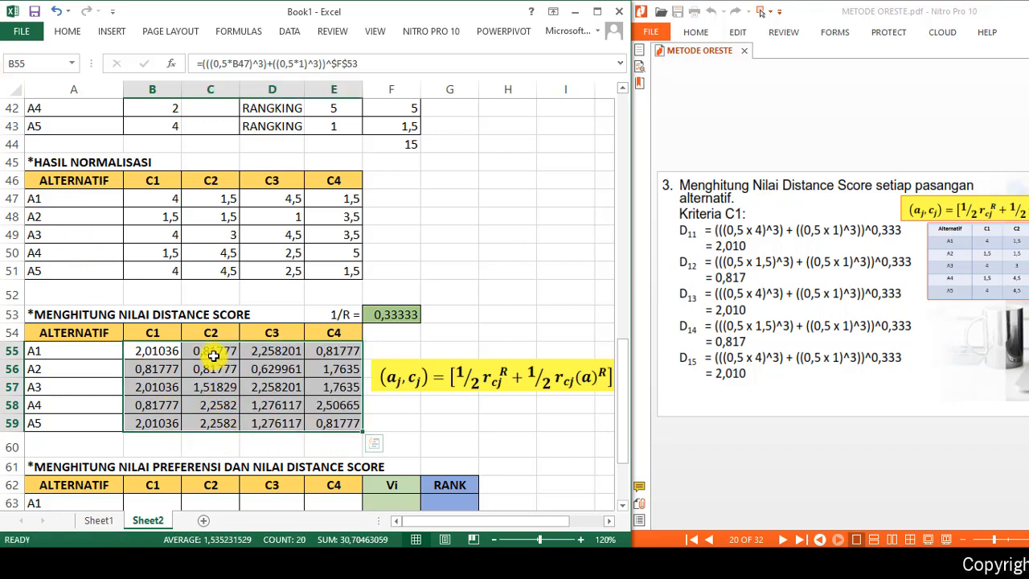
- Following the PDF's Kriteria C2 example, change the second term in C55 to (0,5*2)^3 and copy the formula down to C59
left_click(213, 356)
left_click(772, 444)
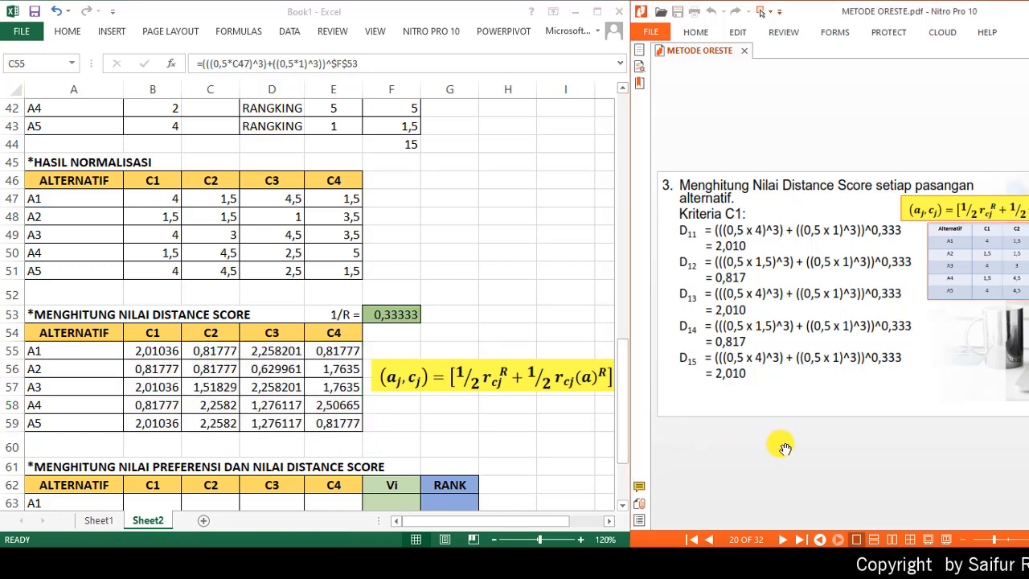
scroll(784, 448, "down", 1)
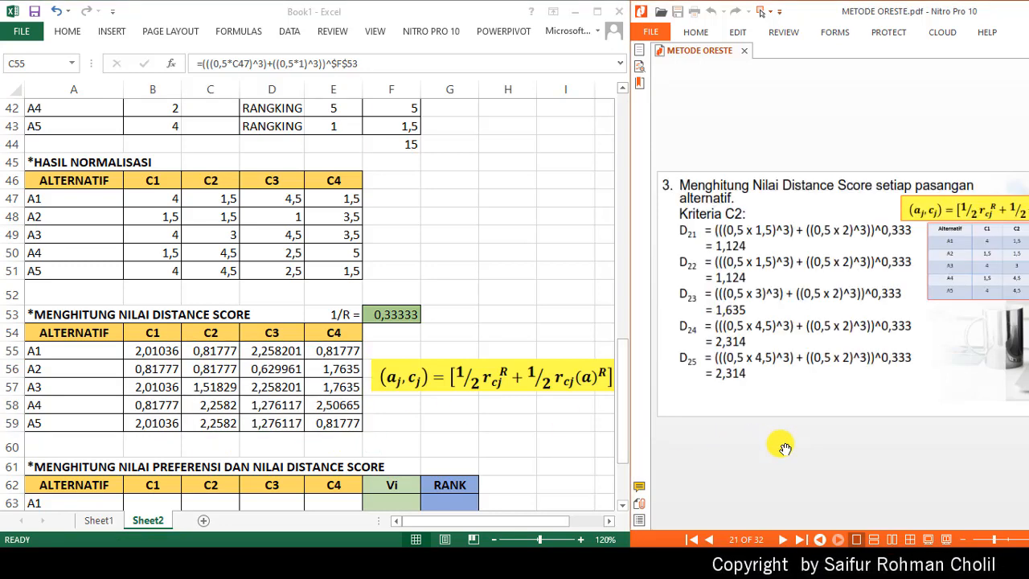
left_click(207, 355)
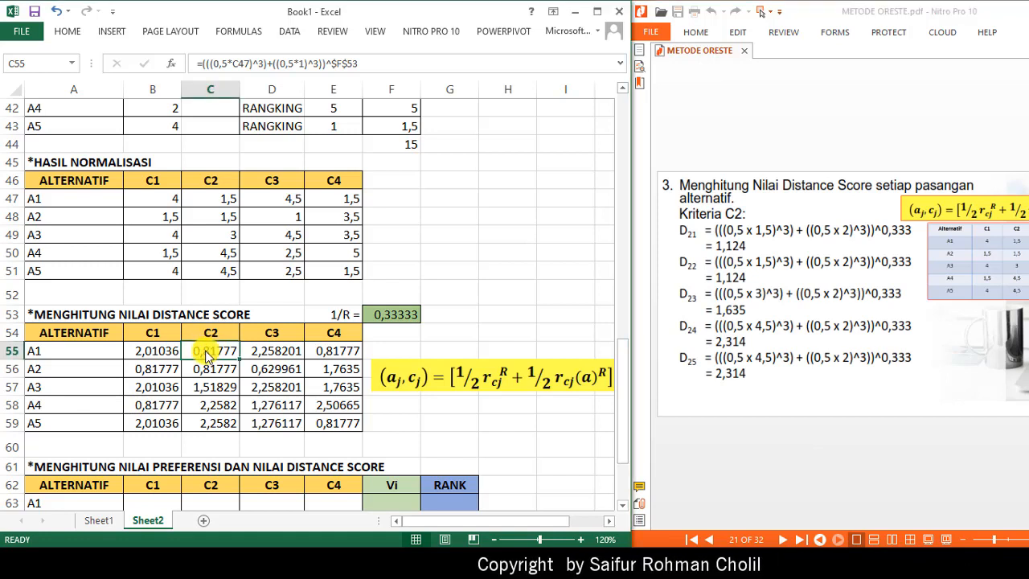
left_click(304, 64)
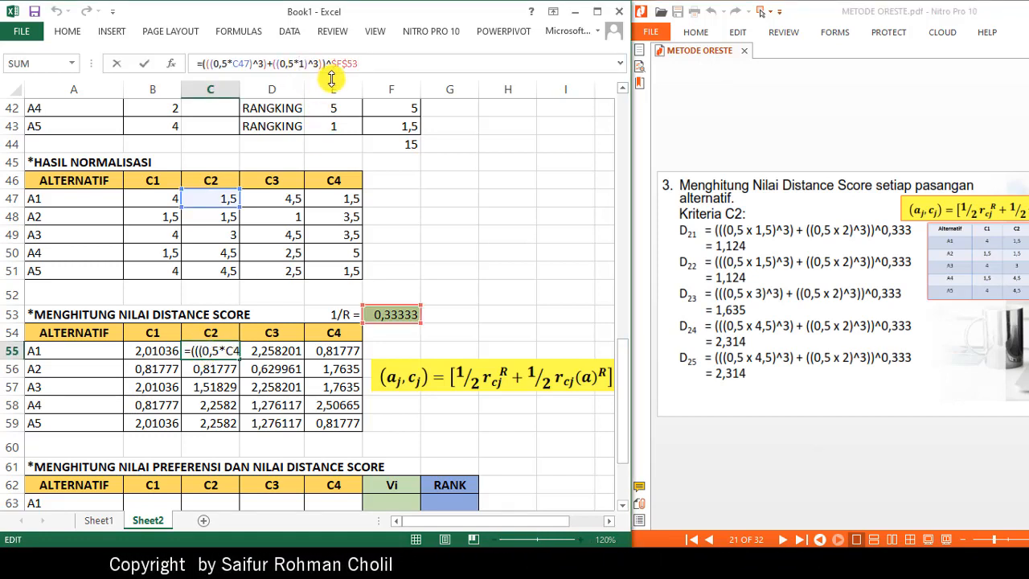
key("BackSpace")
type("2")
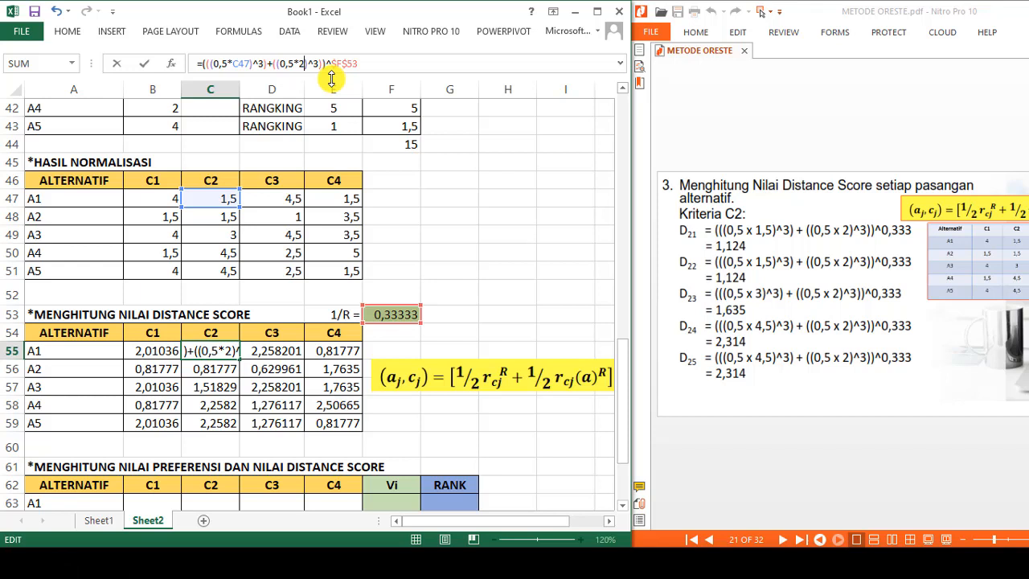
key("Return")
key("Up")
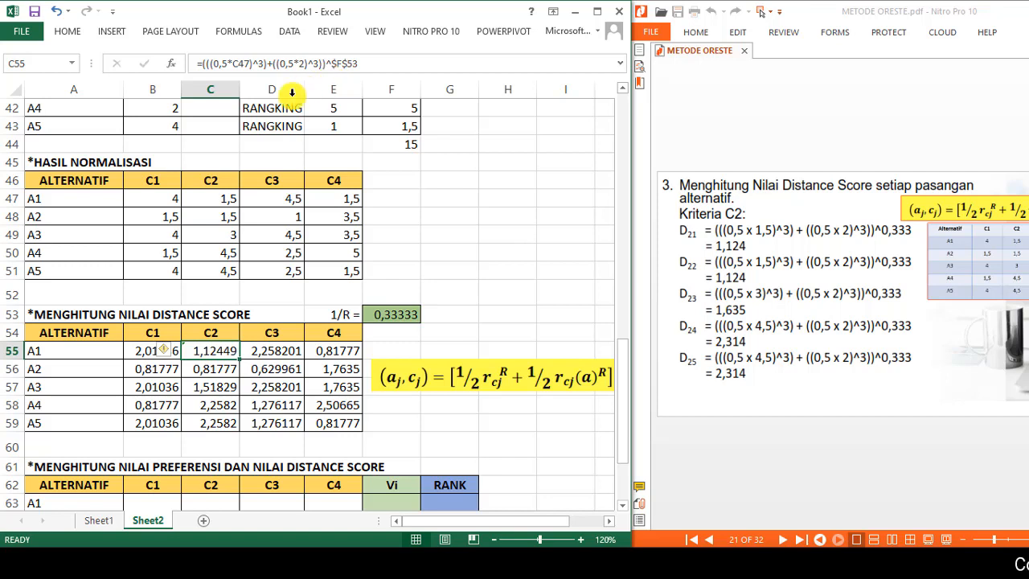
left_click_drag(238, 362, 243, 425)
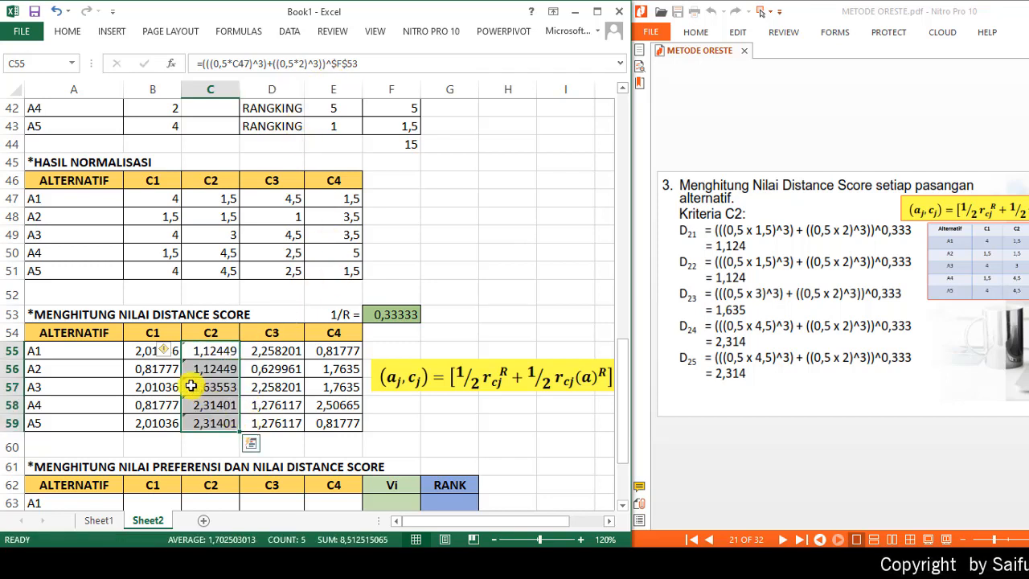
- Insert a new row 52 directly below A5 in the HASIL NORMALISASI table
left_click(155, 352)
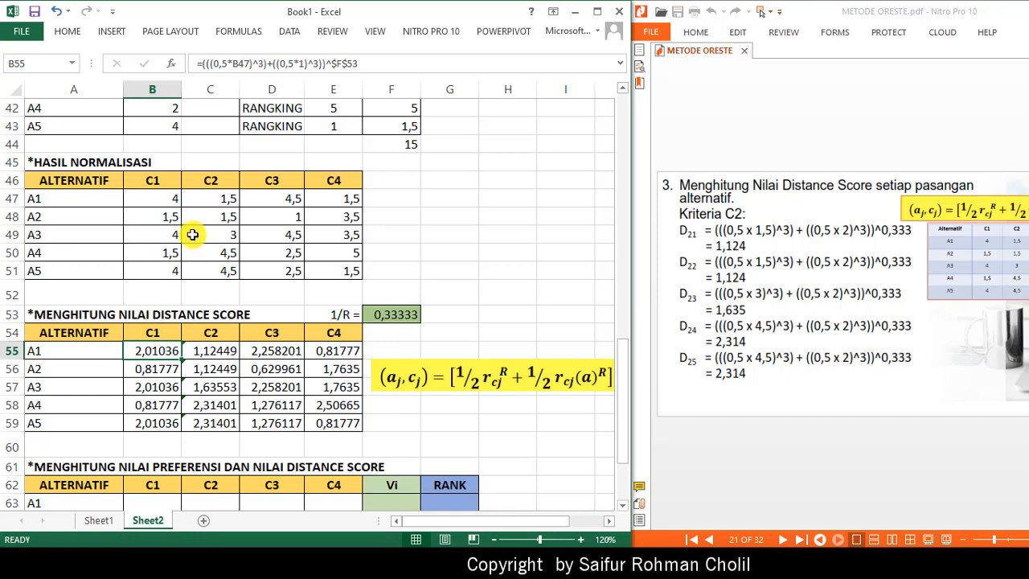
left_click(88, 291)
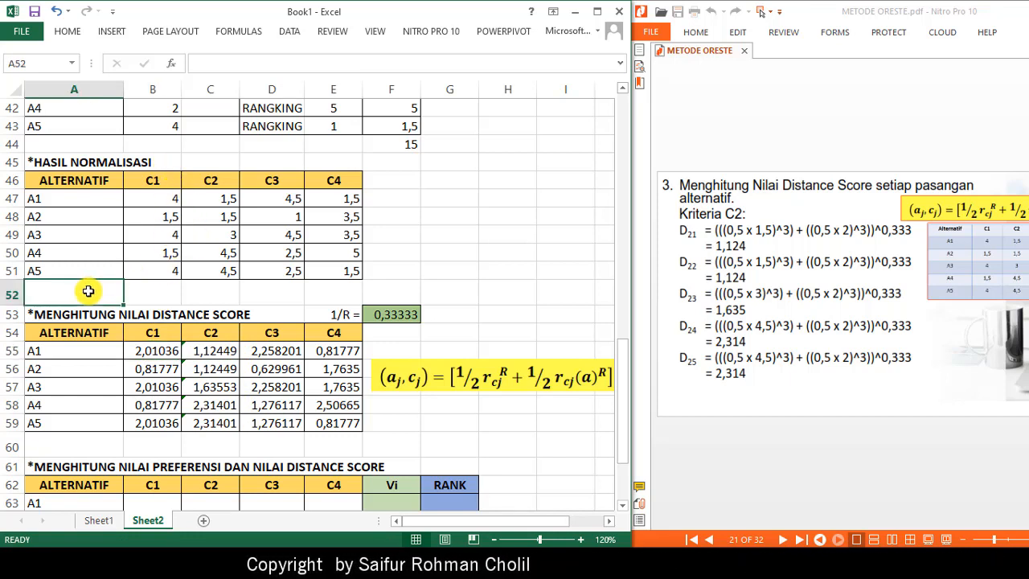
key("ctrl+plus")
key("Return")
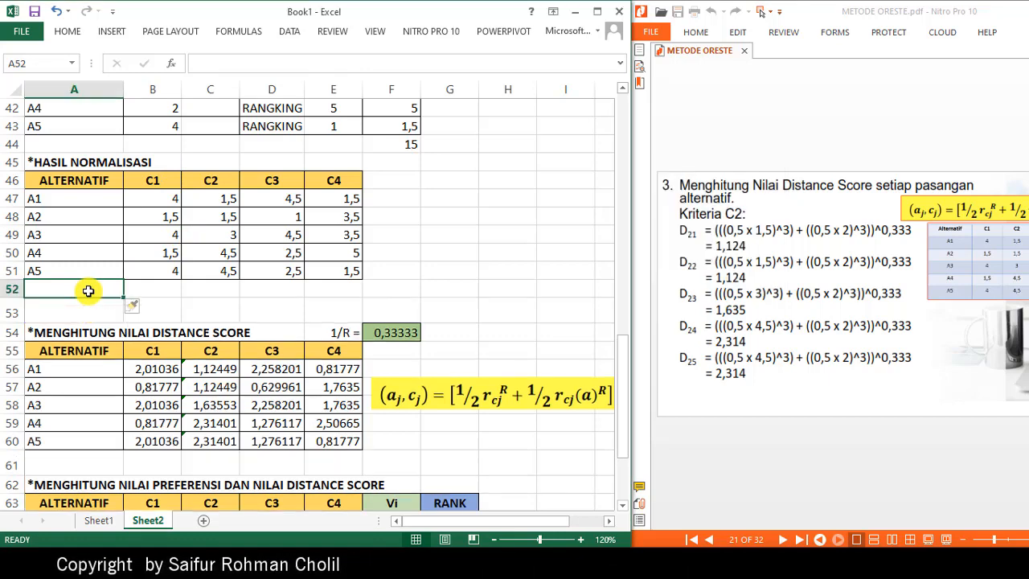
- Enter the criterion ranks 1, 2, 3 and 4 in B52:E52, below the C1 to C4 columns of HASIL NORMALISASI
key("Right")
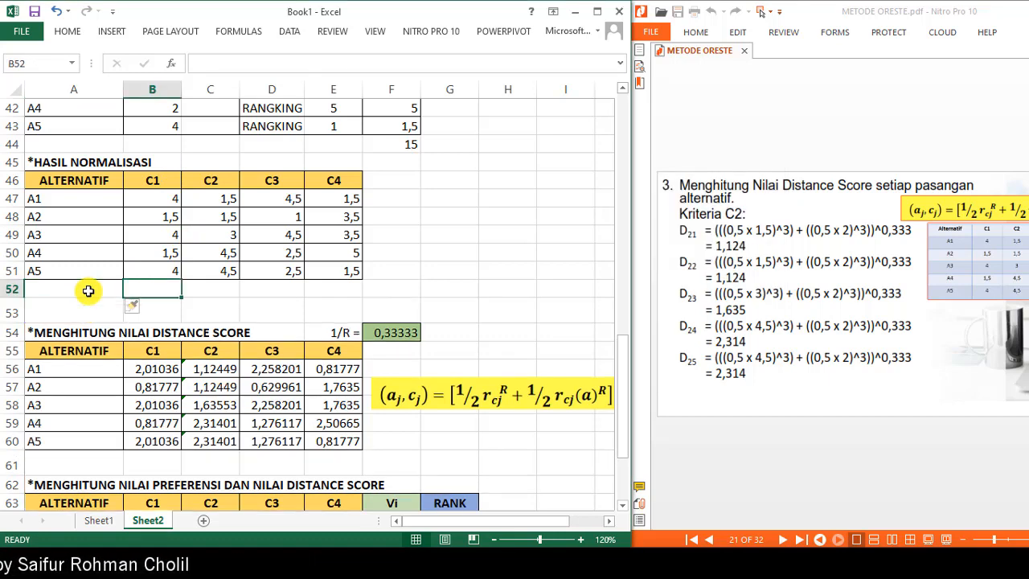
type("1")
key("Tab")
type("2")
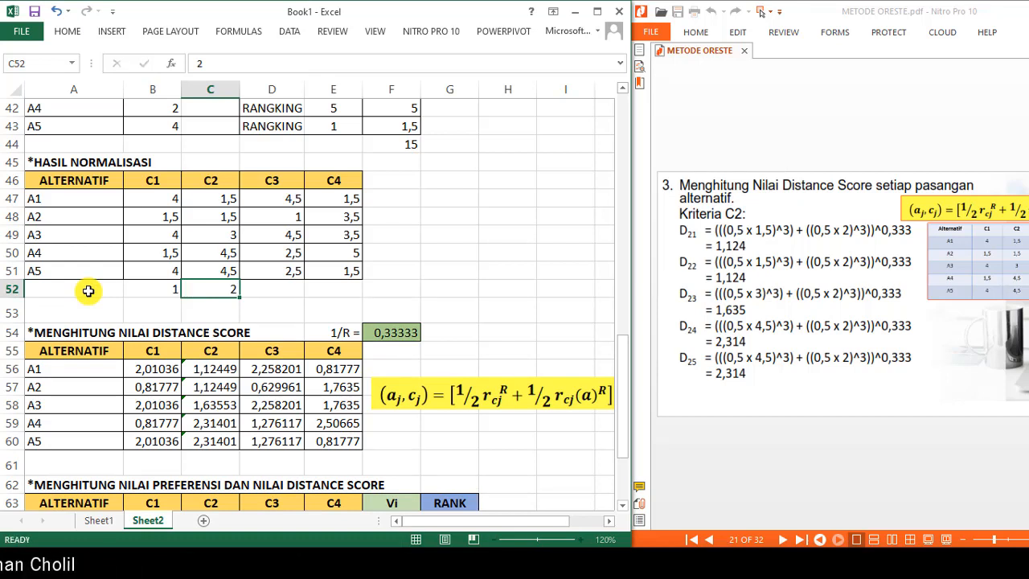
key("Tab")
type("3")
key("Tab")
type("4")
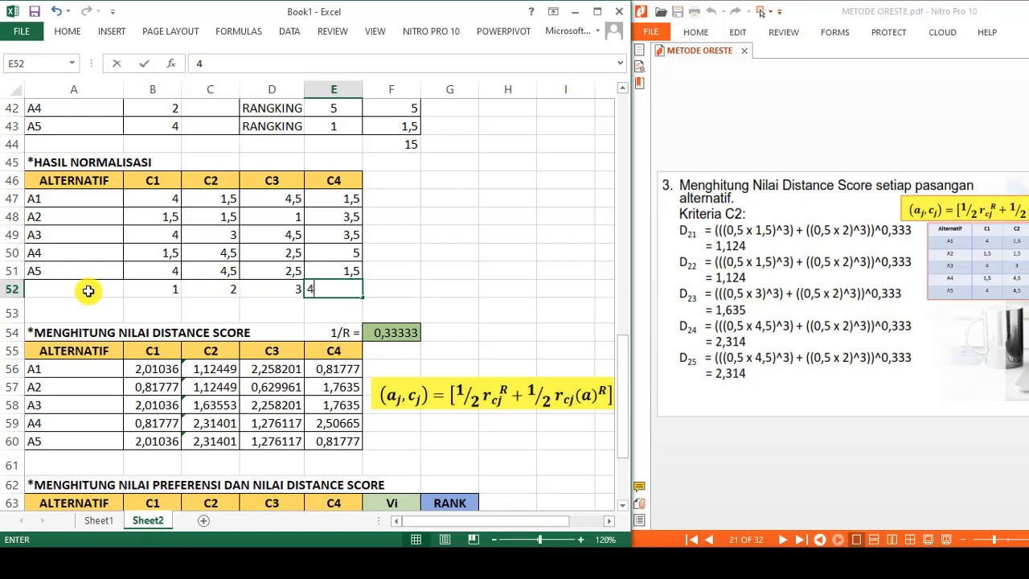
key("Return")
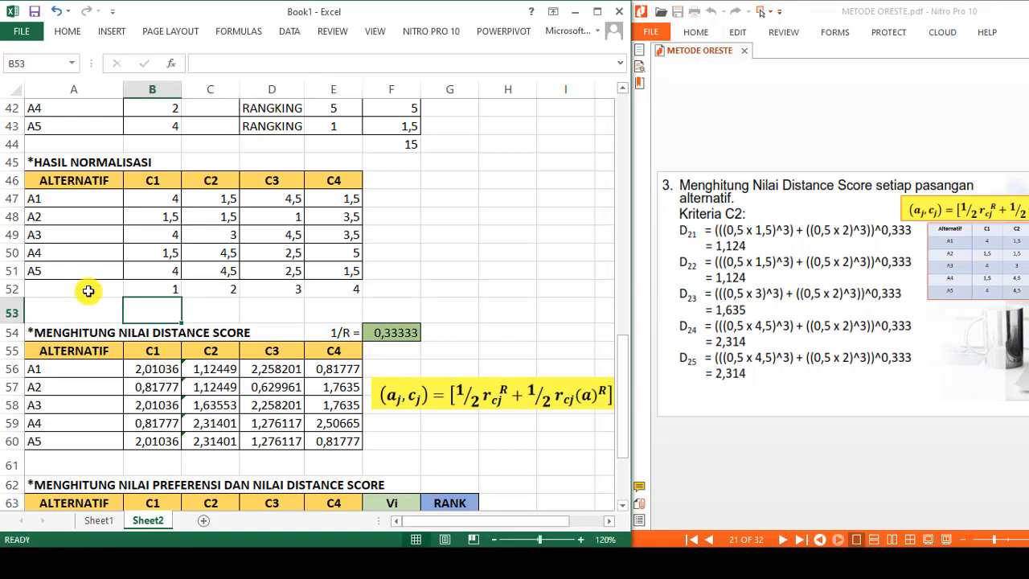
- Replace the constant 1 in the B56 distance score formula with the row-locked rank reference B$52
left_click(144, 369)
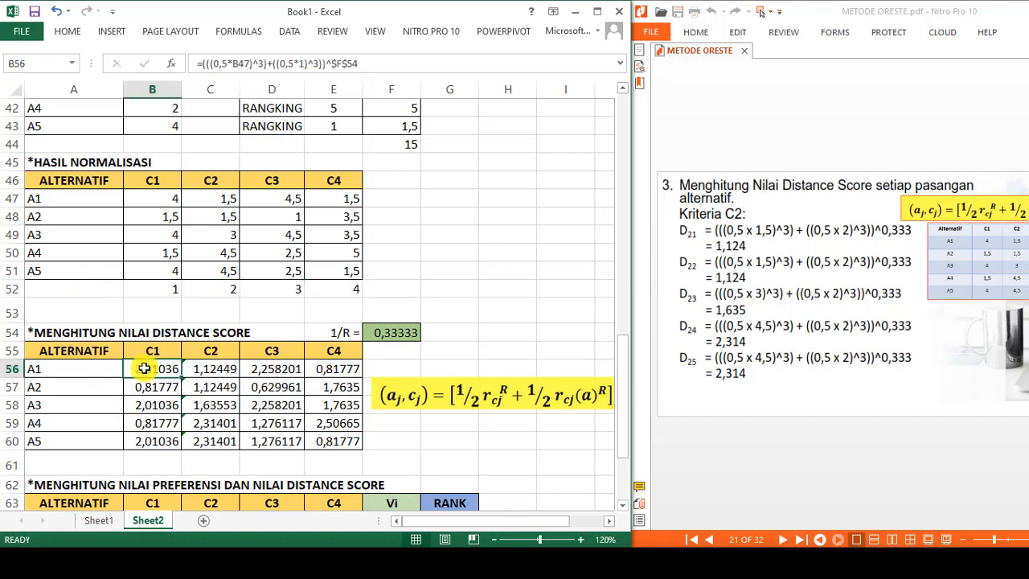
left_click(300, 64)
left_click_drag(300, 65, 304, 64)
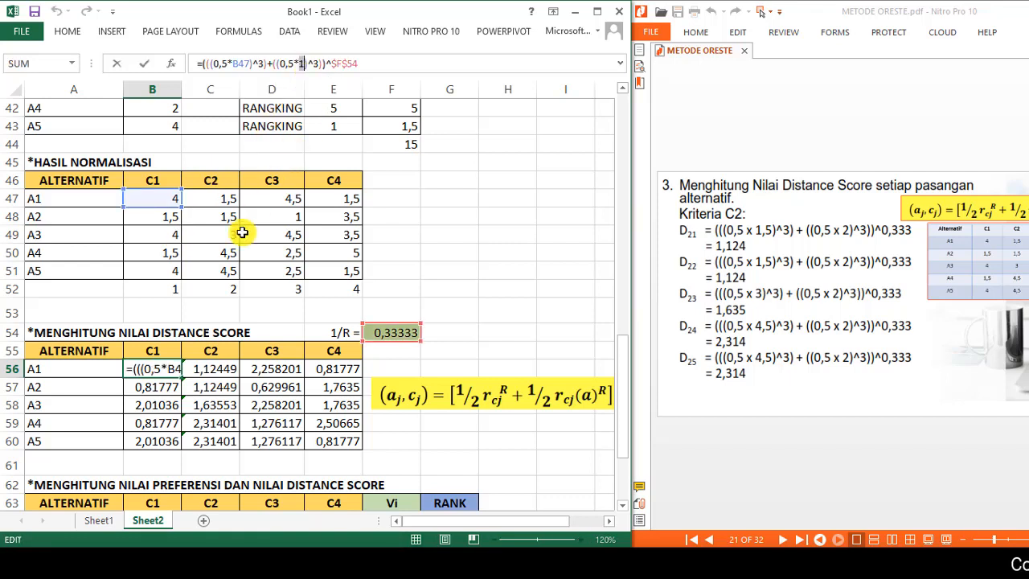
left_click(159, 287)
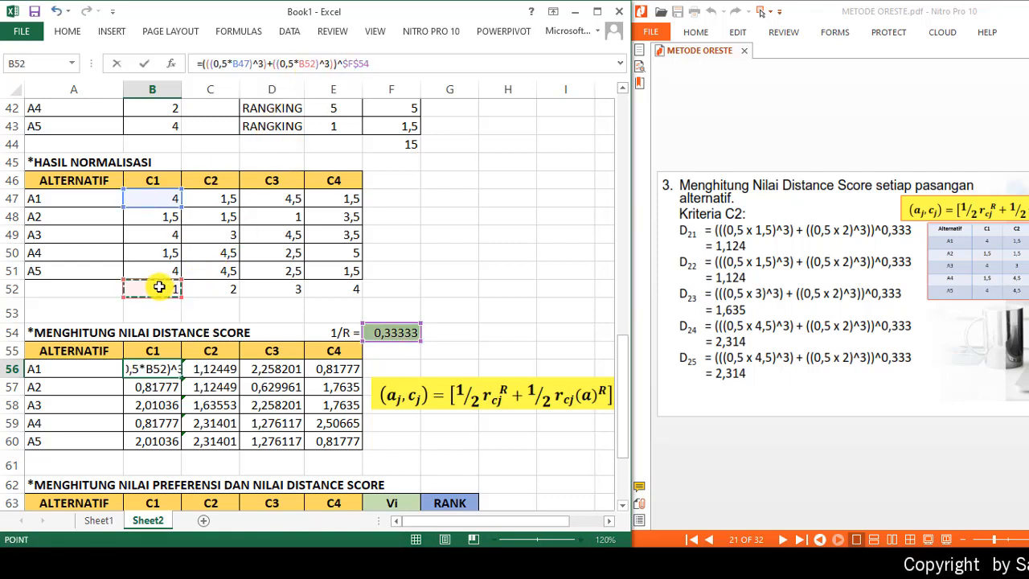
left_click(304, 64)
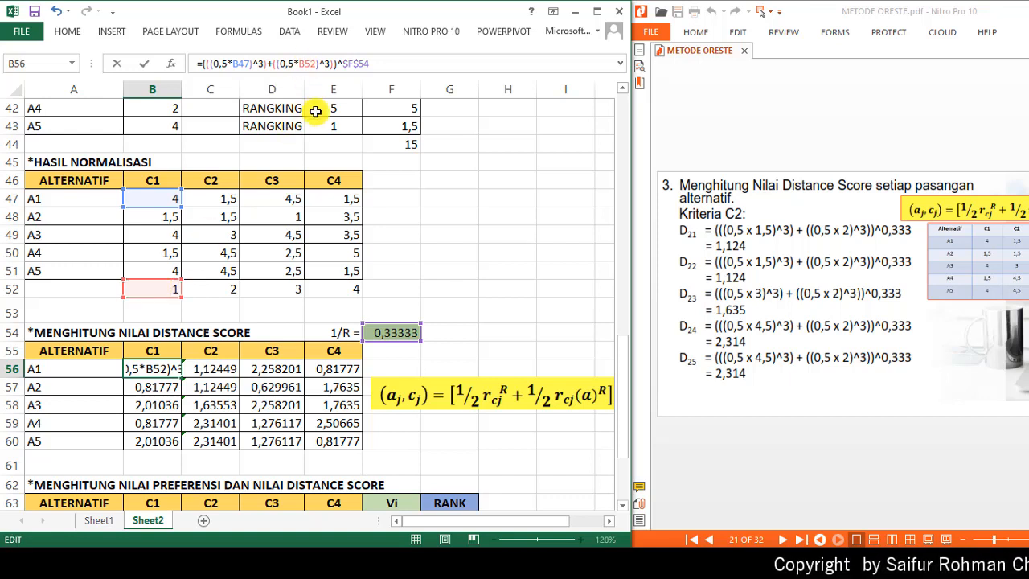
type("$")
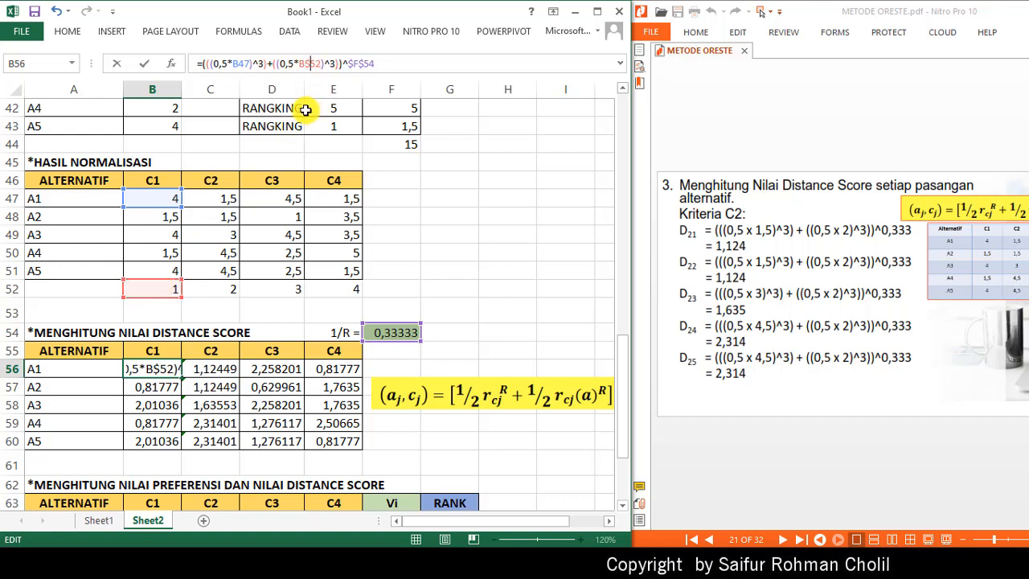
key("Return")
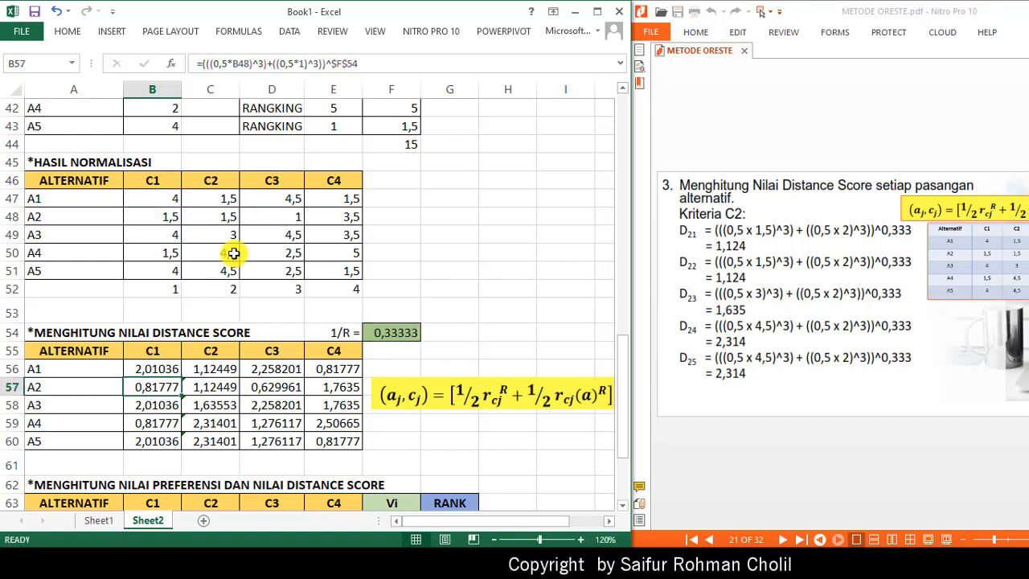
- Copy the B56 distance score formula across B56:E60 and compare the results with the PDF's Nilai Distance Score table
left_click(176, 370)
left_click_drag(181, 378, 349, 455)
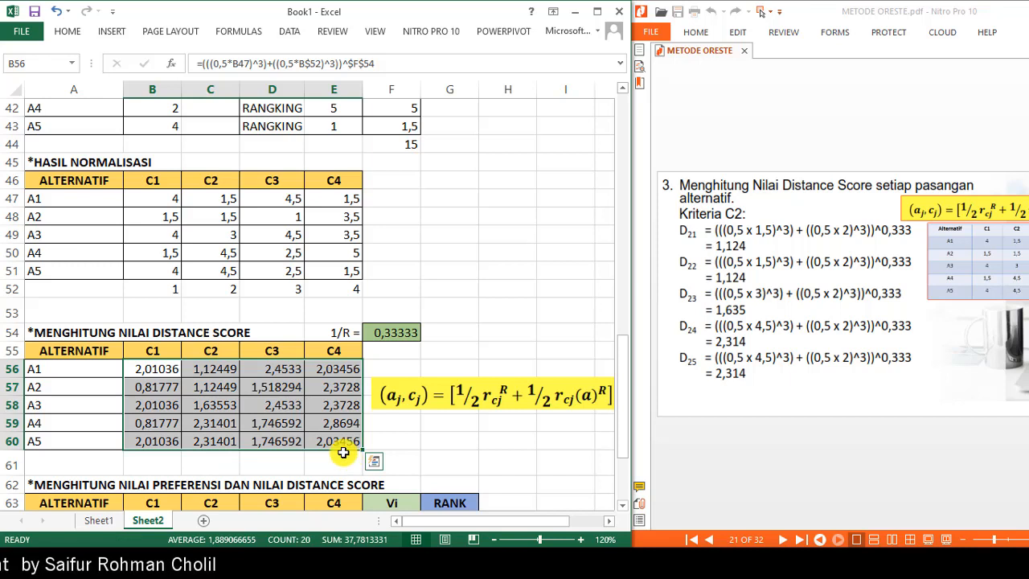
left_click(848, 438)
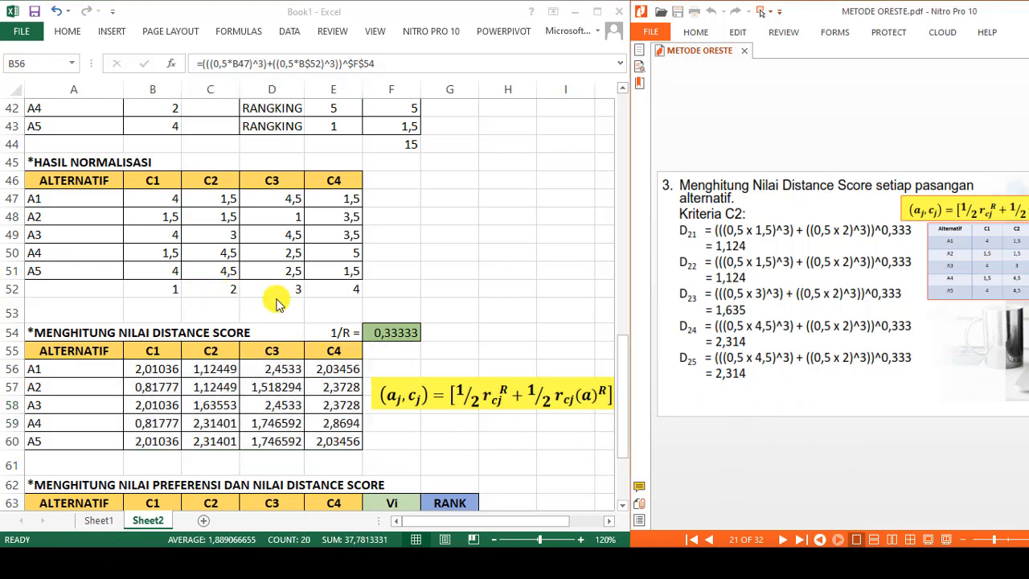
scroll(839, 475, "down", 3)
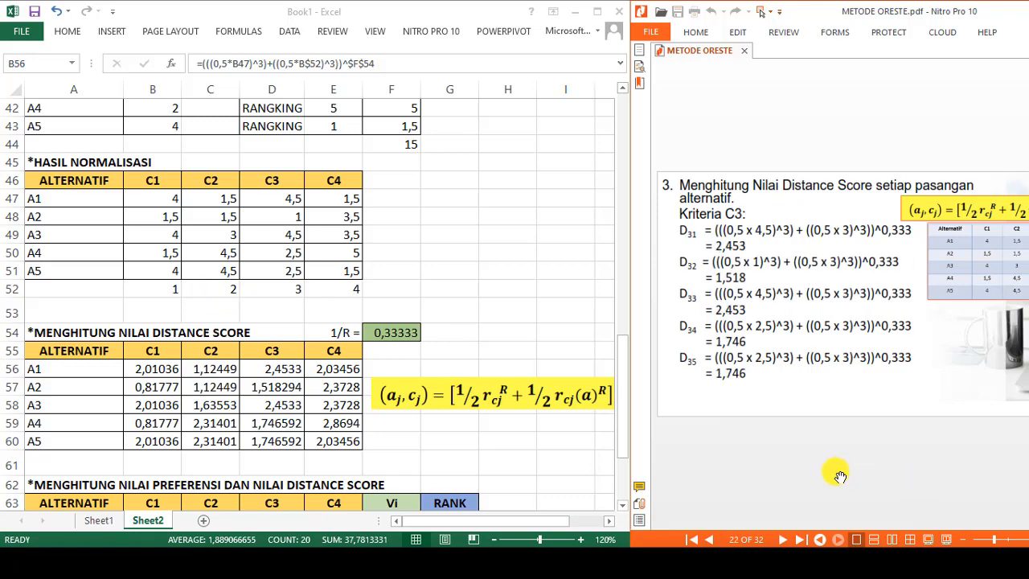
scroll(839, 476, "down", 6)
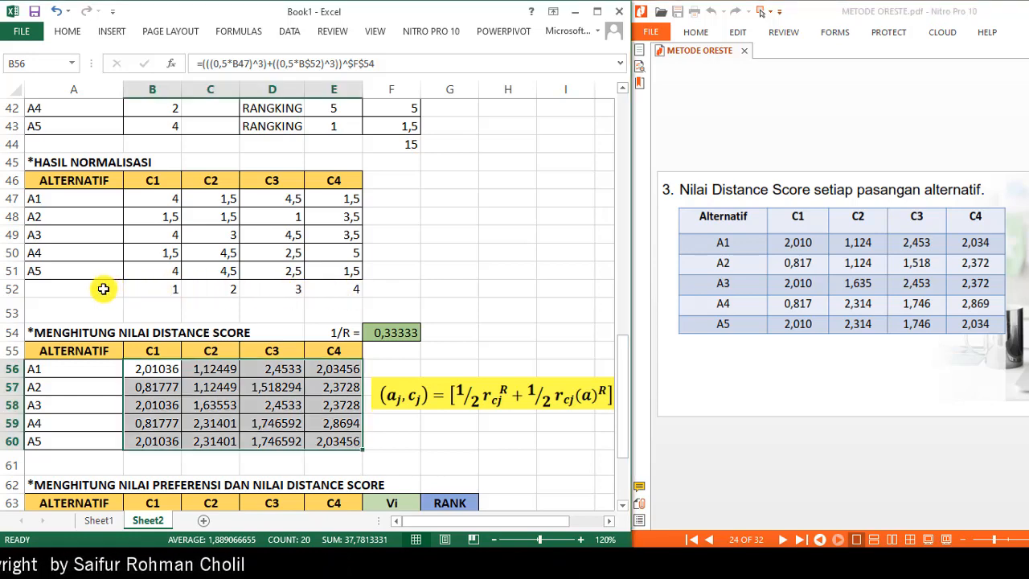
- Fill the criterion rank cells B52:E52 with blue
left_click(161, 289)
left_click_drag(197, 289, 335, 286)
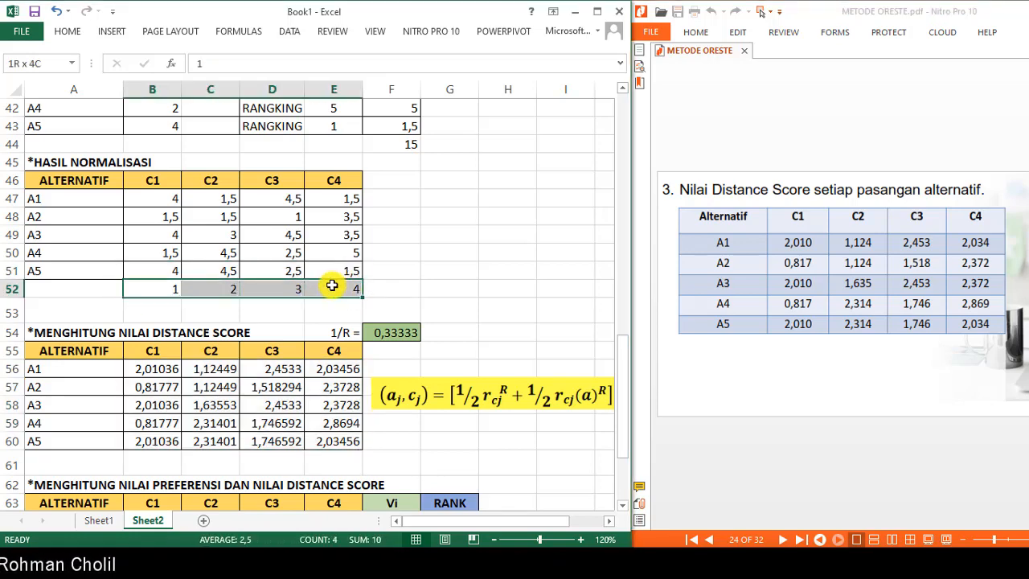
left_click(67, 32)
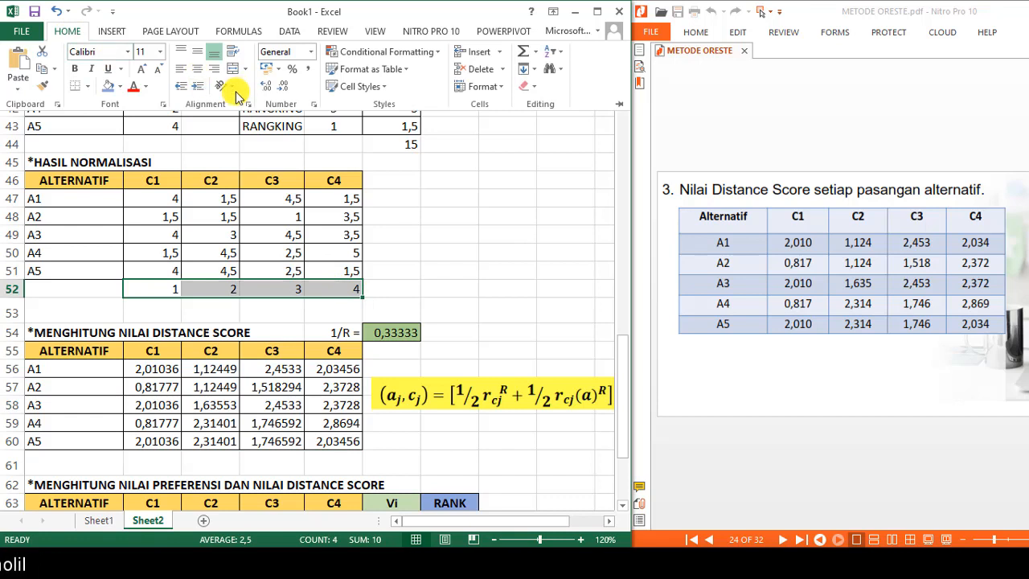
left_click(110, 88)
left_click(90, 313)
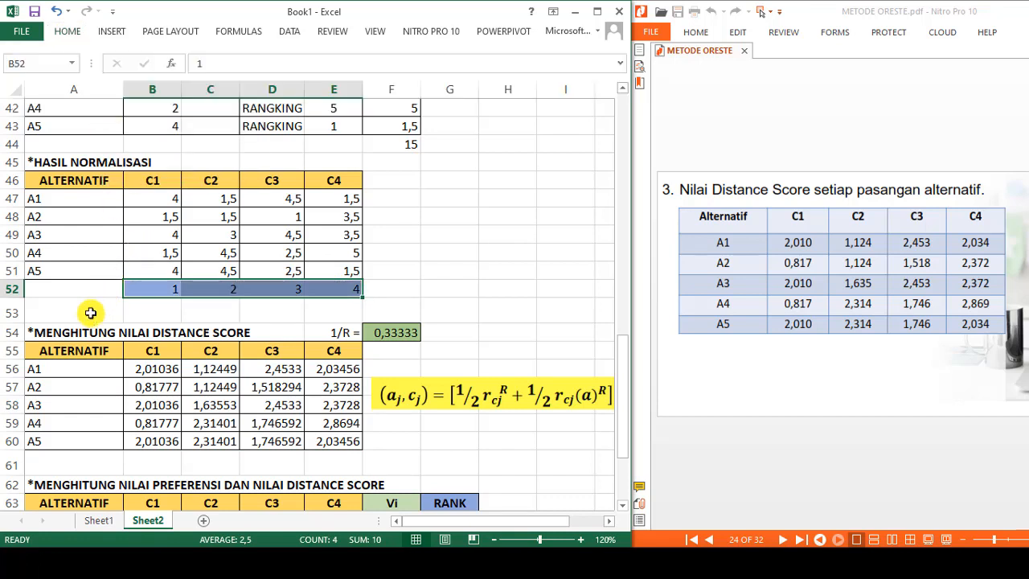
- Copy the B56 formula text and paste it into A53 as a visible note above the distance score table
left_click(155, 370)
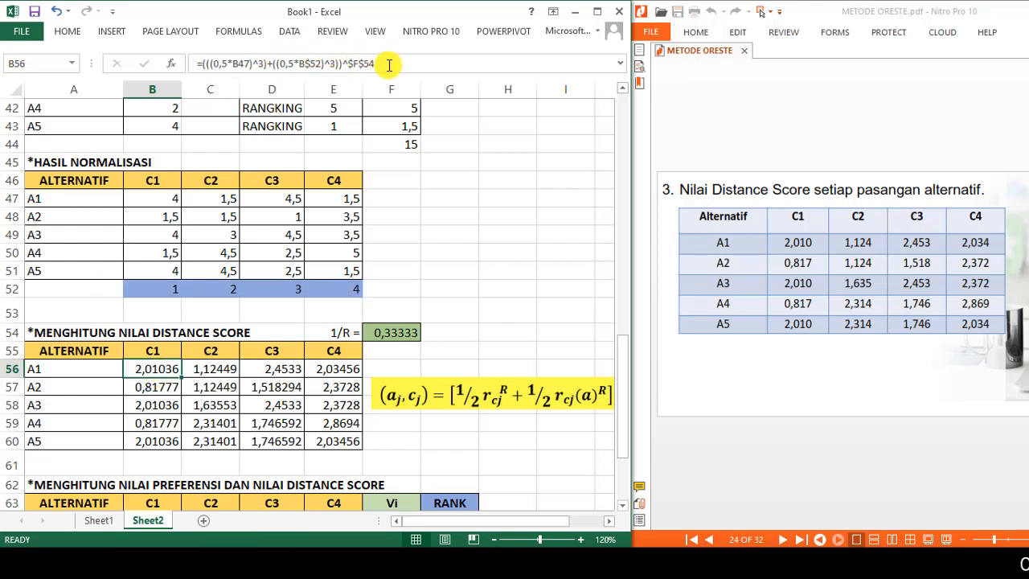
left_click_drag(390, 65, 122, 58)
key("ctrl+c")
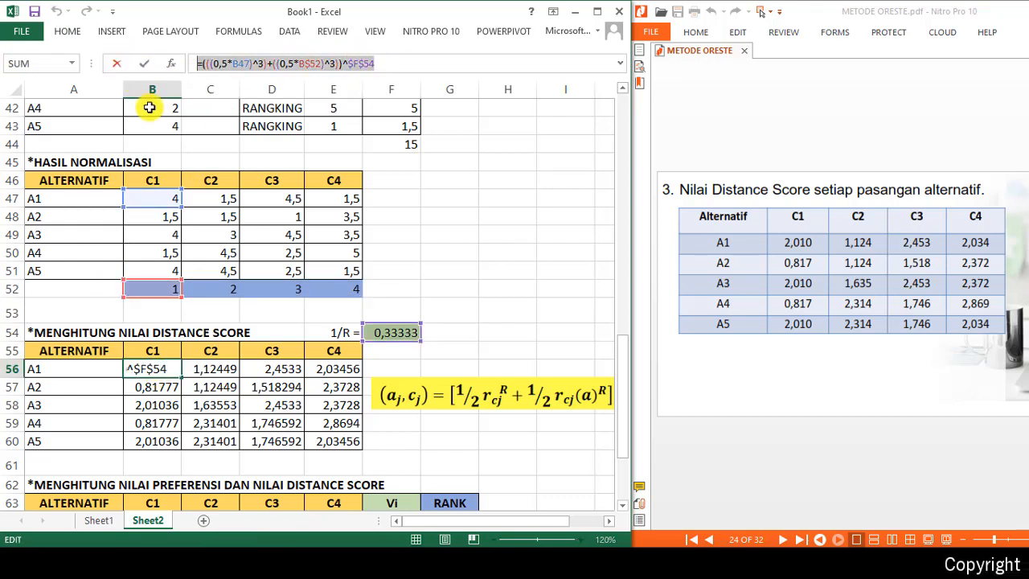
key("Return")
left_click(56, 313)
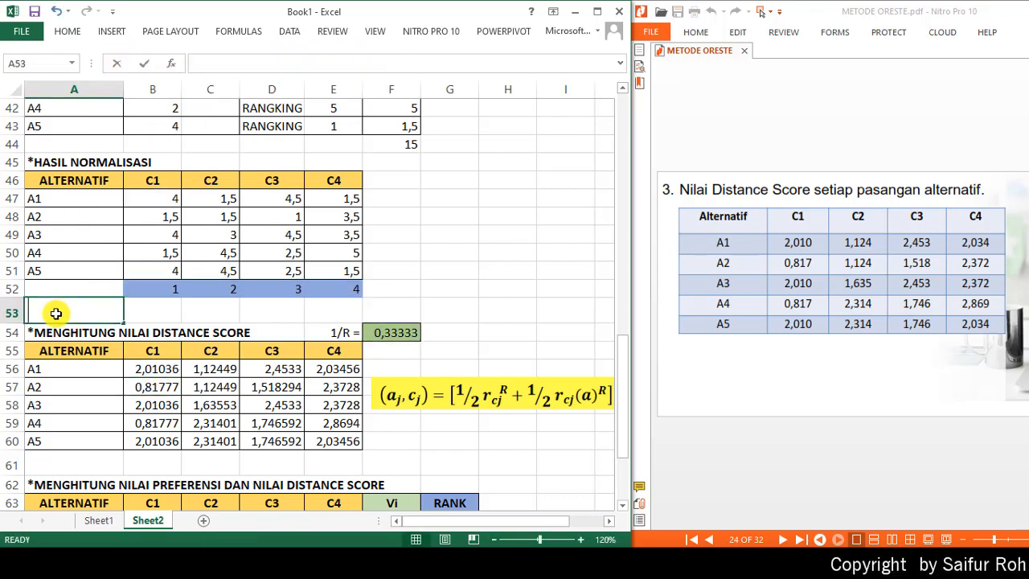
key("ctrl+v")
key("Return")
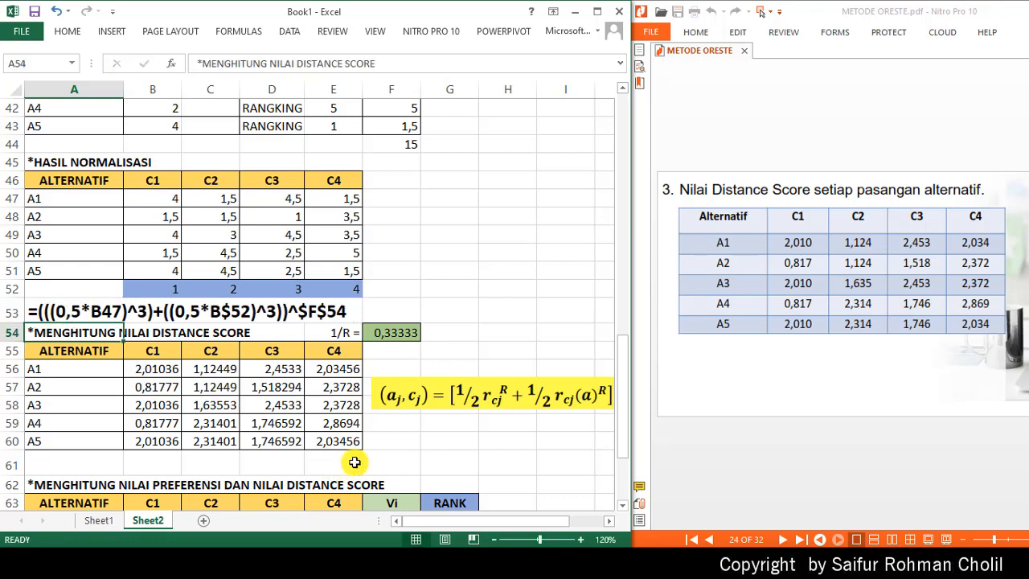
- Enter =B56*B$10 in B64 to multiply A1's C1 distance score by the row-locked BOBOT weight
left_click(392, 332)
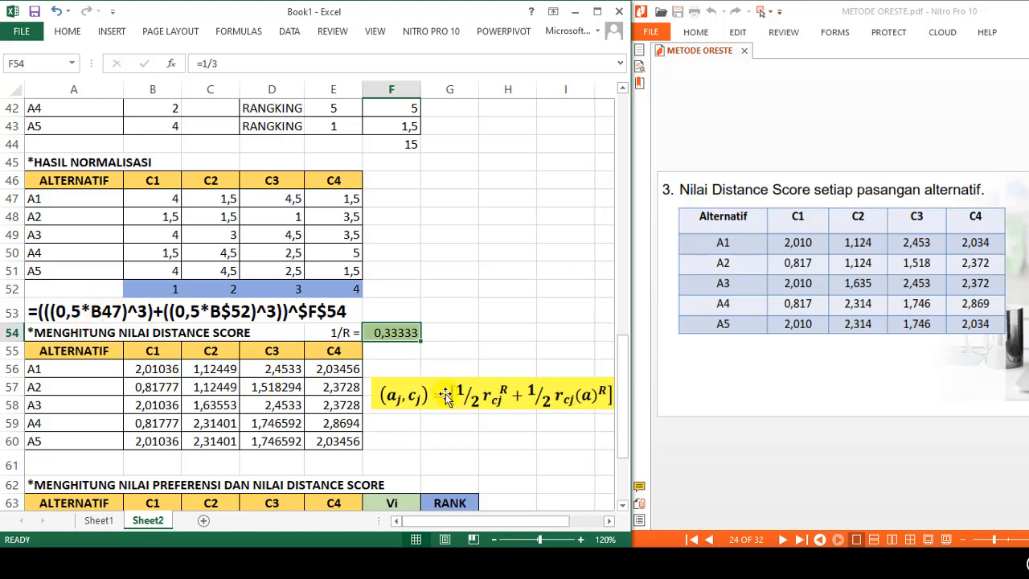
scroll(443, 395, "down", 1)
scroll(440, 394, "down", 1)
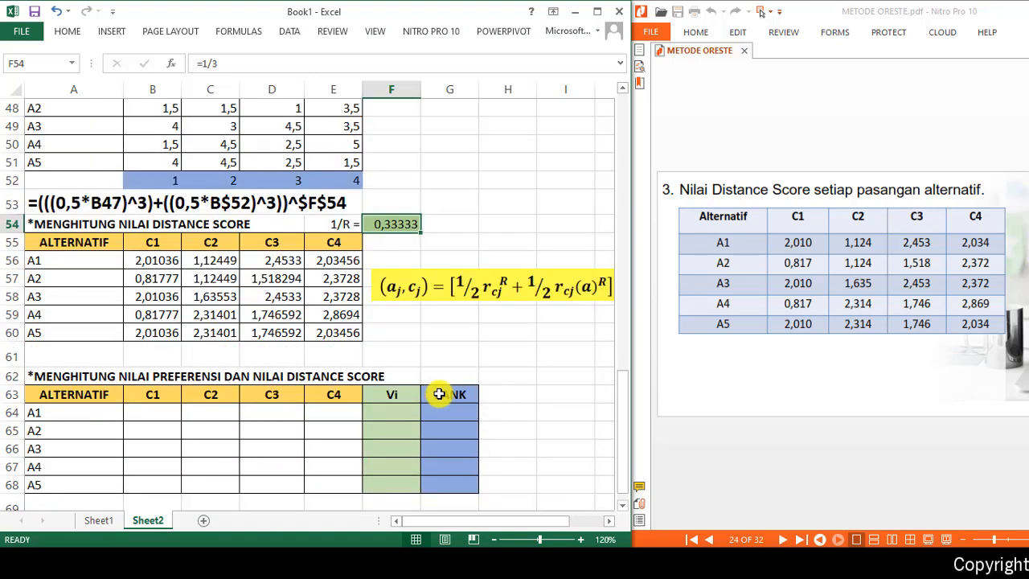
left_click(161, 416)
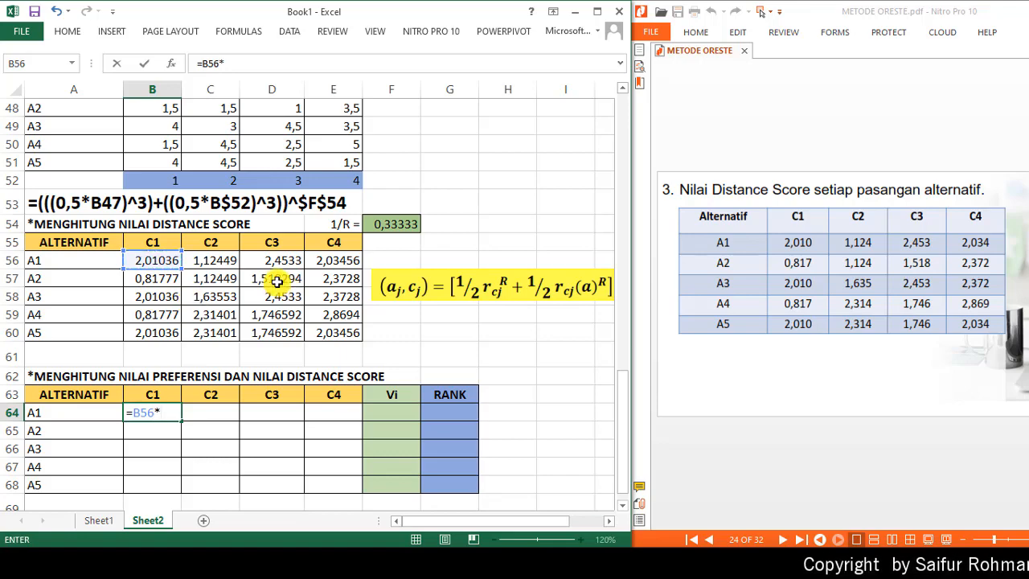
scroll(273, 281, "up", 5)
scroll(276, 280, "up", 9)
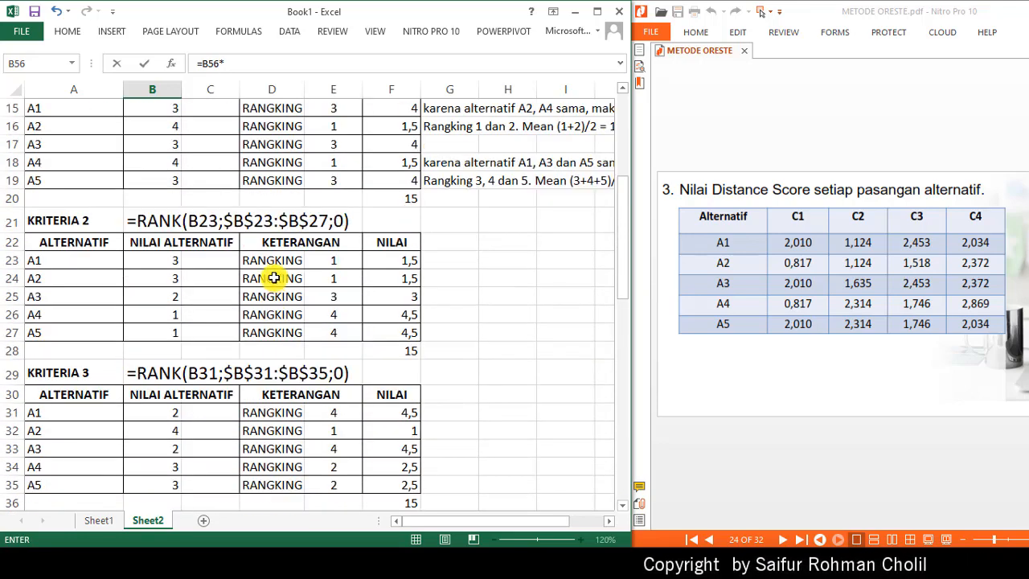
left_click(164, 180)
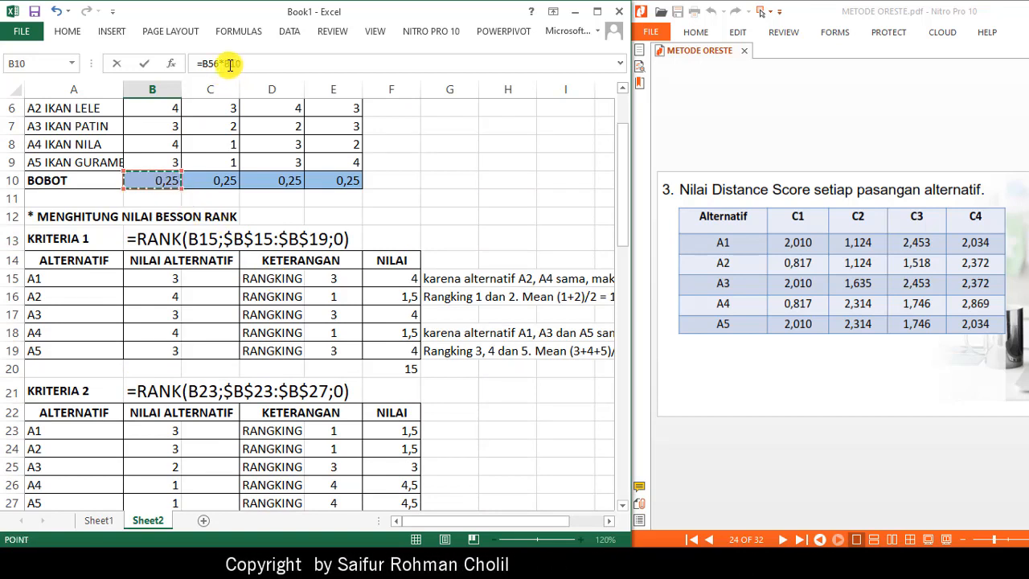
key("F2")
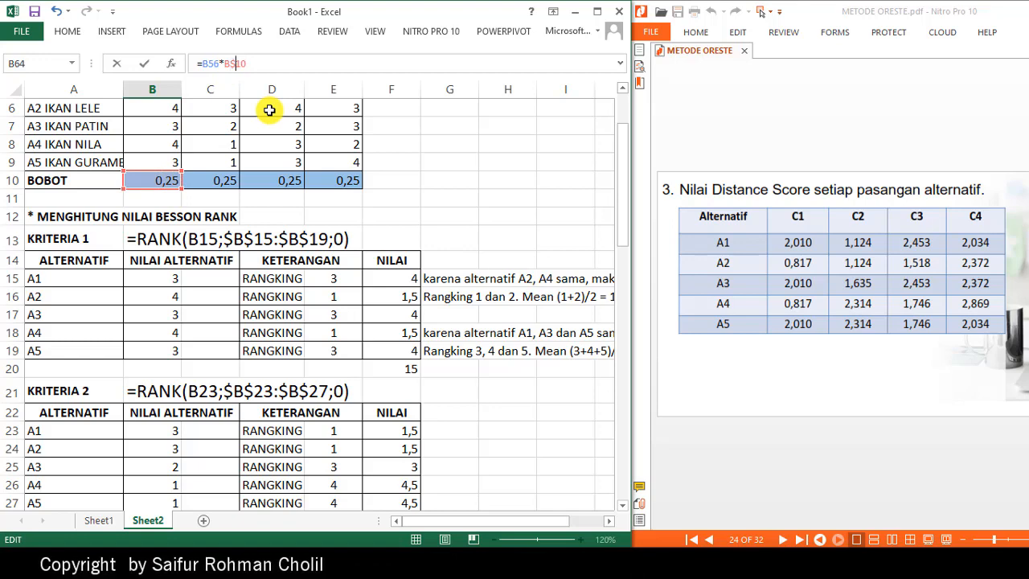
key("Left")
key("Left")
type("$")
key("Return")
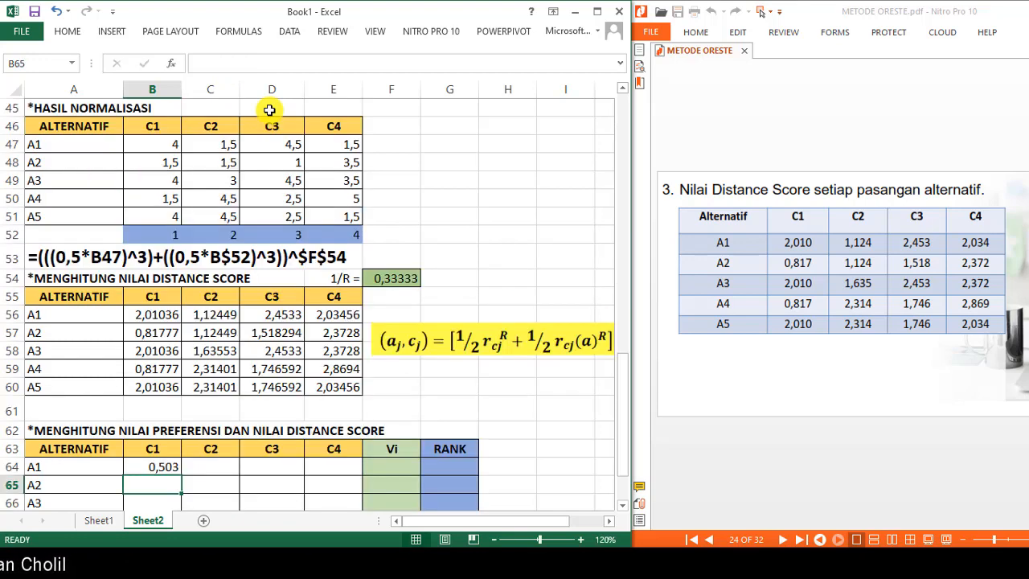
- Copy the B64 preference formula across B64:E68 and compare the results with the PDF's Nilai preferensi table
scroll(245, 245, "down", 2)
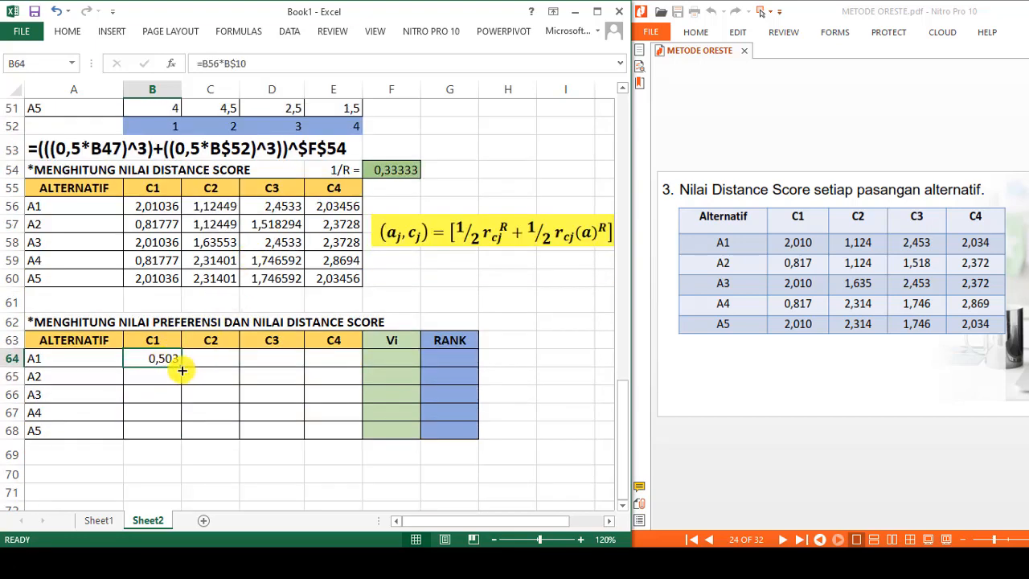
left_click_drag(183, 371, 349, 442)
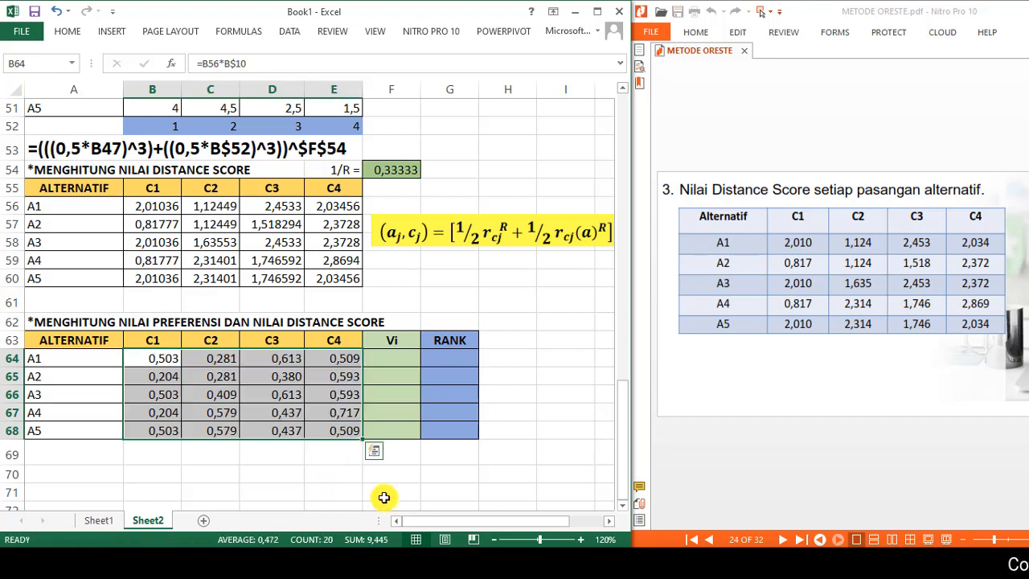
left_click(756, 408)
scroll(756, 408, "down", 2)
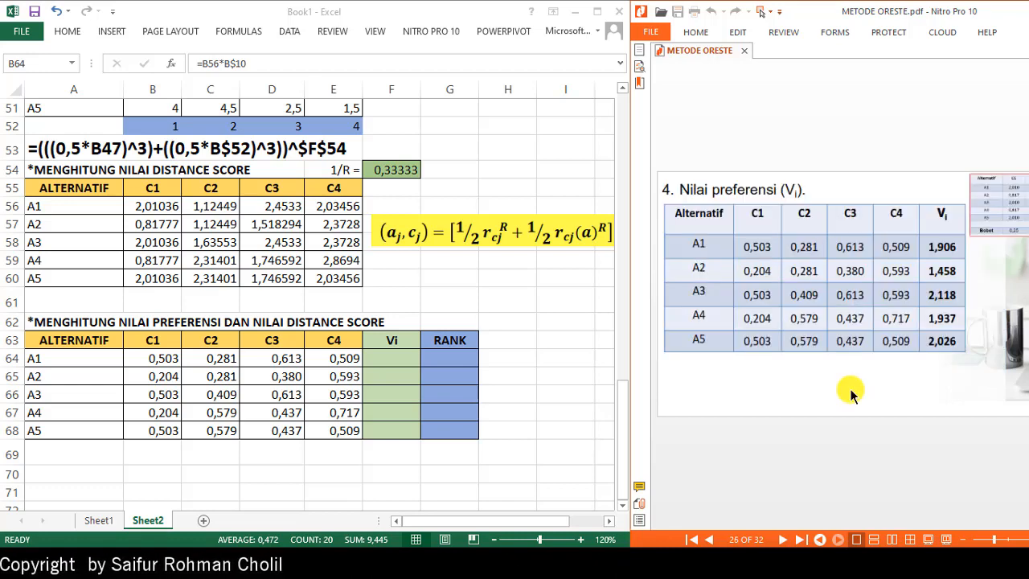
- Calculate A1's Vi in F64 as the SUM of B64:E64
left_click(380, 357)
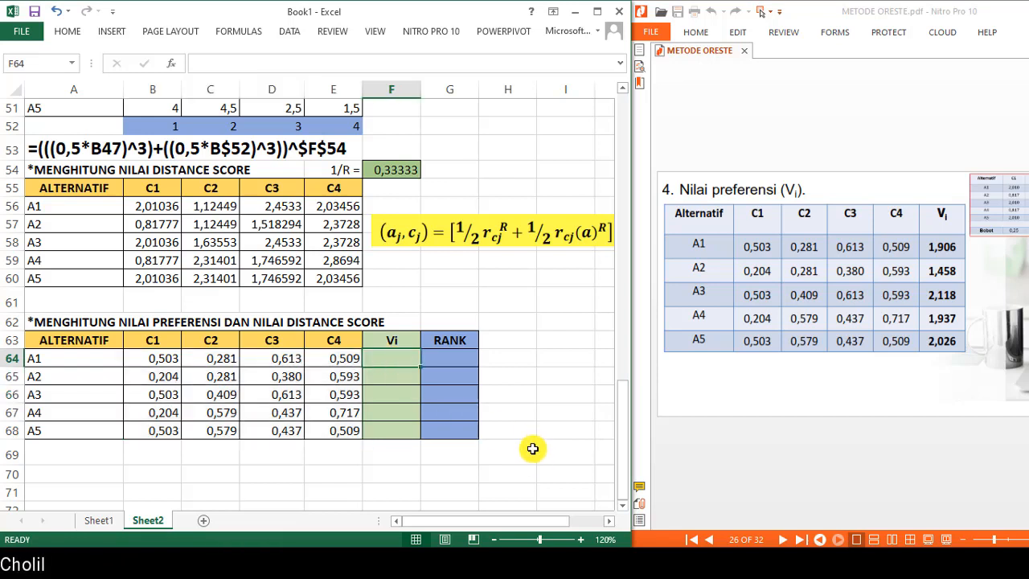
type("=SUM")
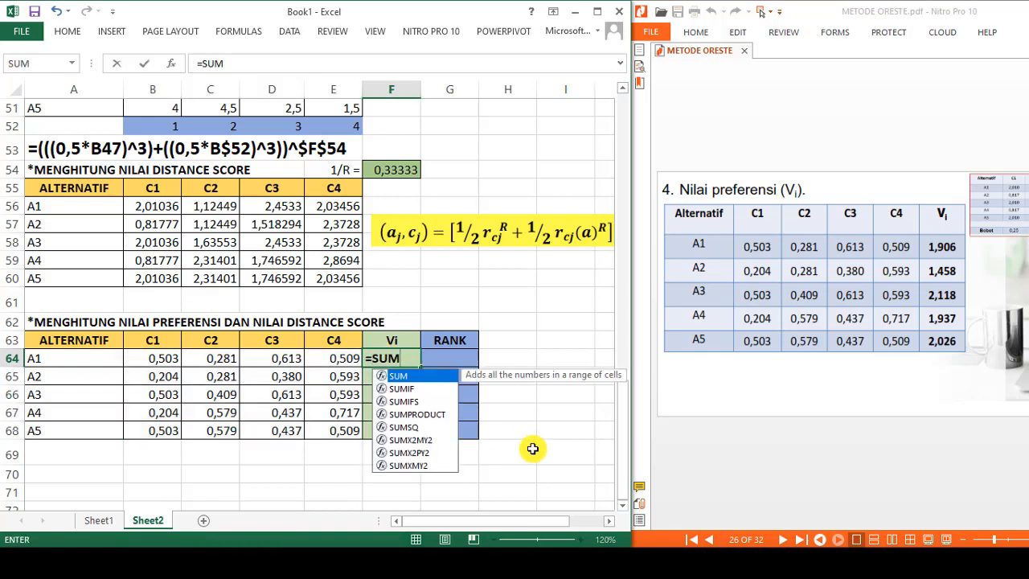
type("(")
key("Left")
key("Left")
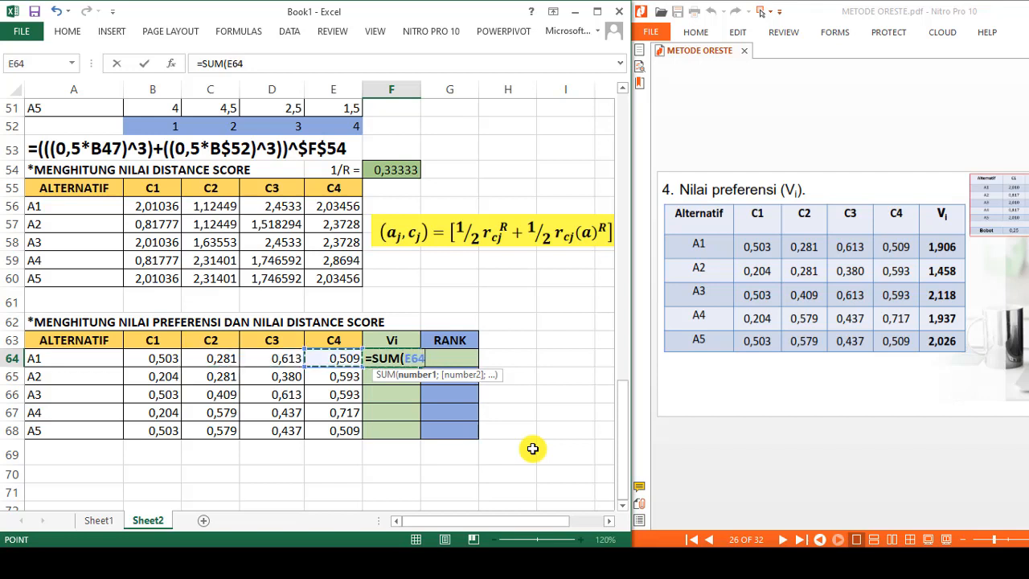
key("shift+Left")
key("shift+Left")
key("Return")
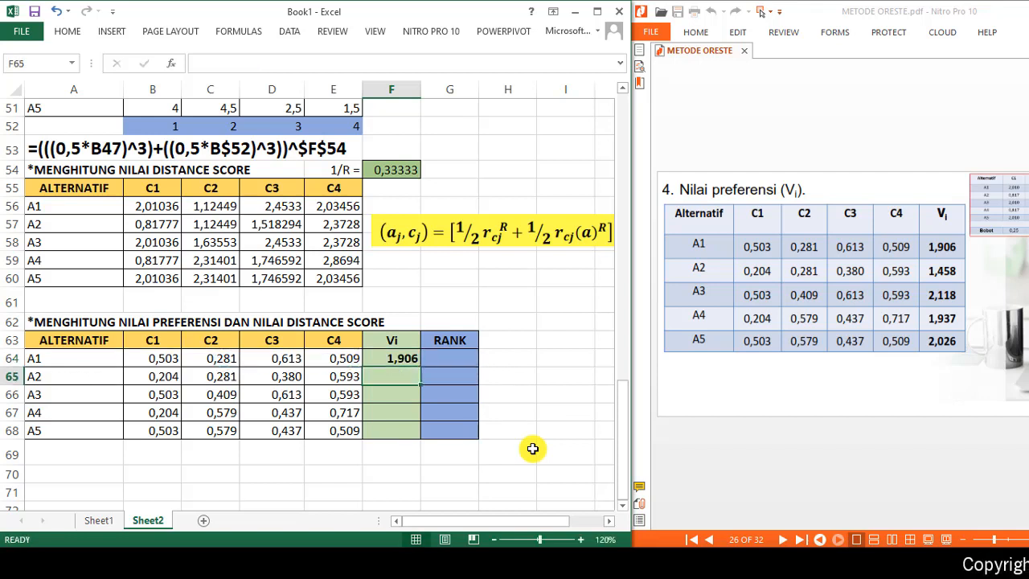
- Fill A1's Vi sum formula in F64 down to F68 for alternatives A2 to A5
key("Up")
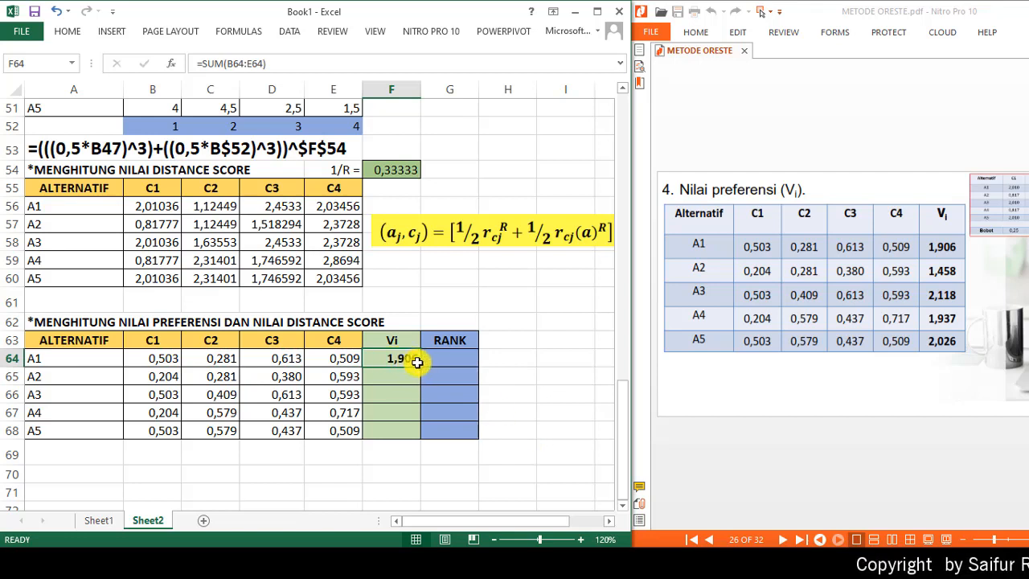
left_click_drag(417, 362, 415, 438)
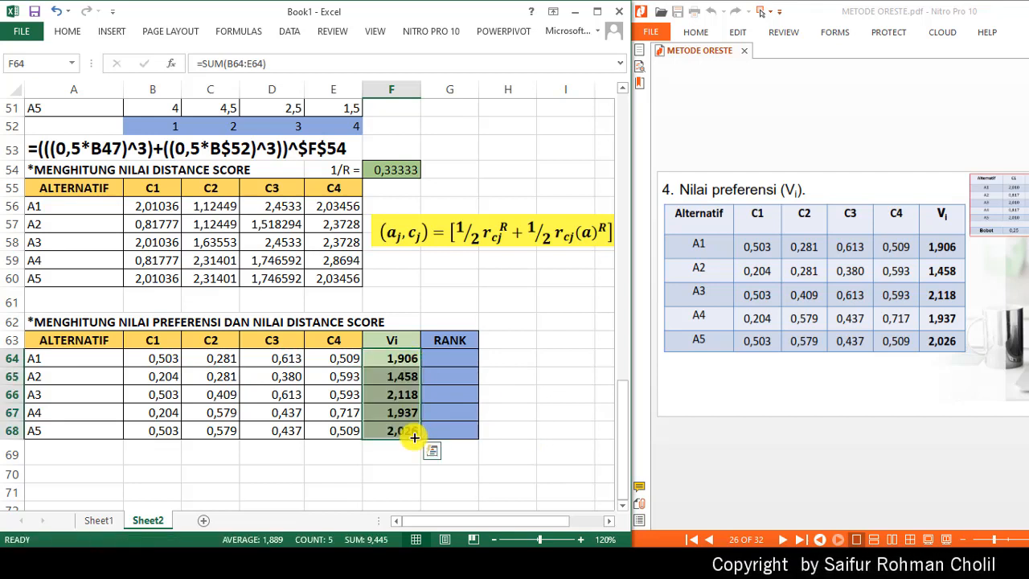
- Copy the B64 formula text =B56*B$10 and paste it into A61 as a visible note above the preference table
left_click(163, 357)
left_click_drag(252, 63, 156, 50)
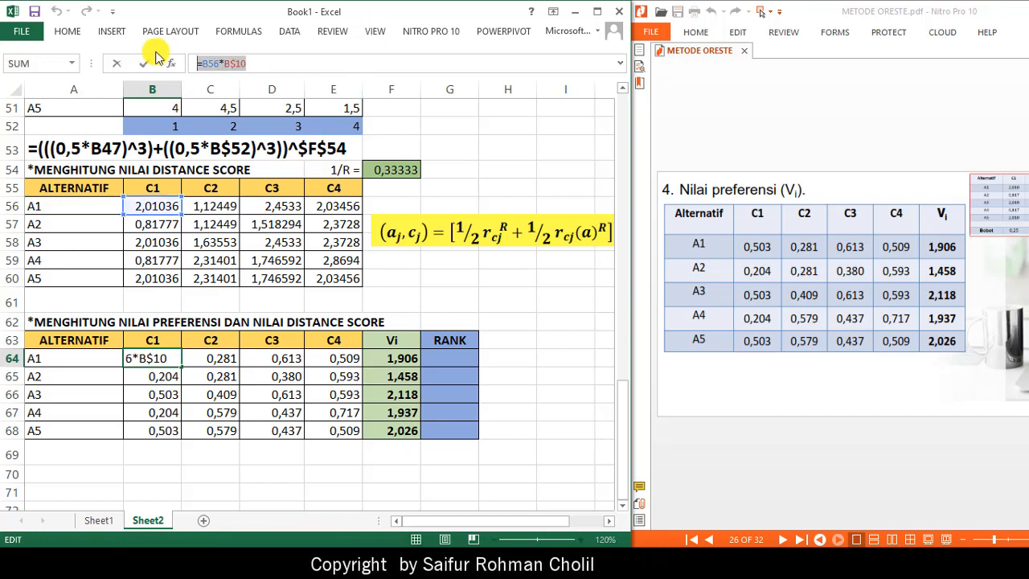
key("Return")
left_click(71, 299)
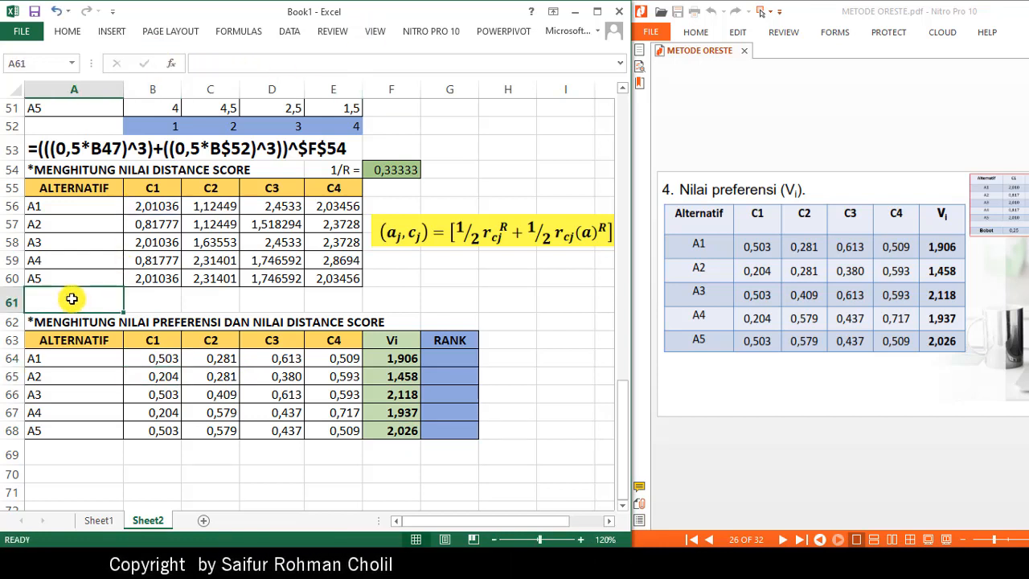
key("ctrl+v")
key("Return")
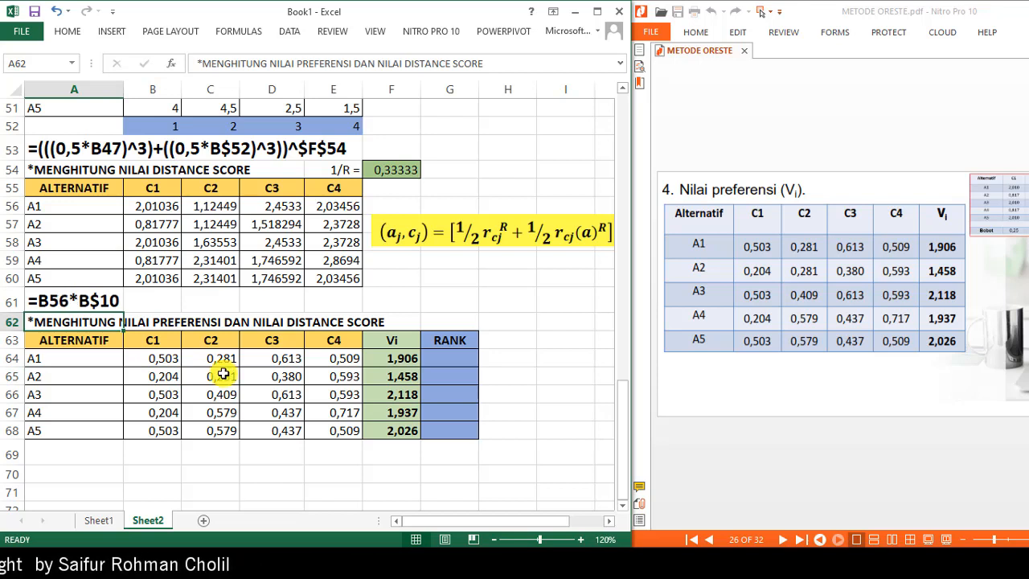
- Copy the F64 formula text =SUM(B64:E64) and paste it into B61 beside the preference formula note
left_click(394, 359)
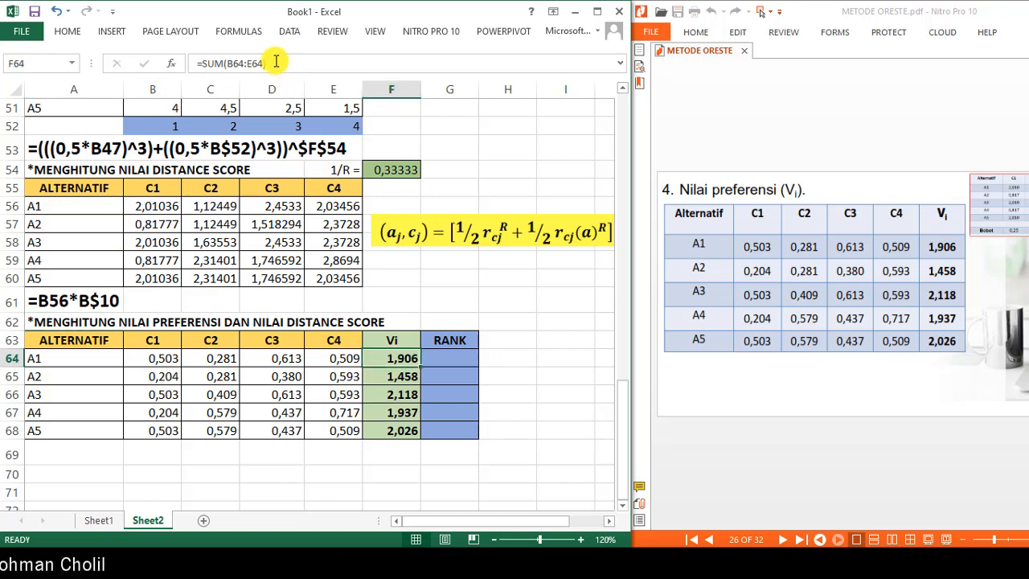
left_click_drag(276, 62, 158, 51)
key("Return")
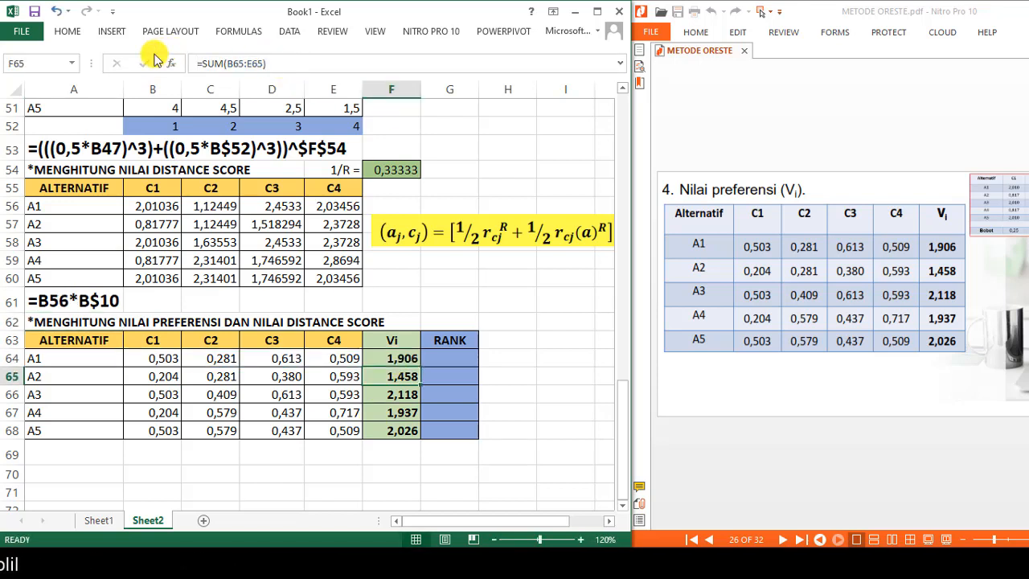
left_click(163, 306)
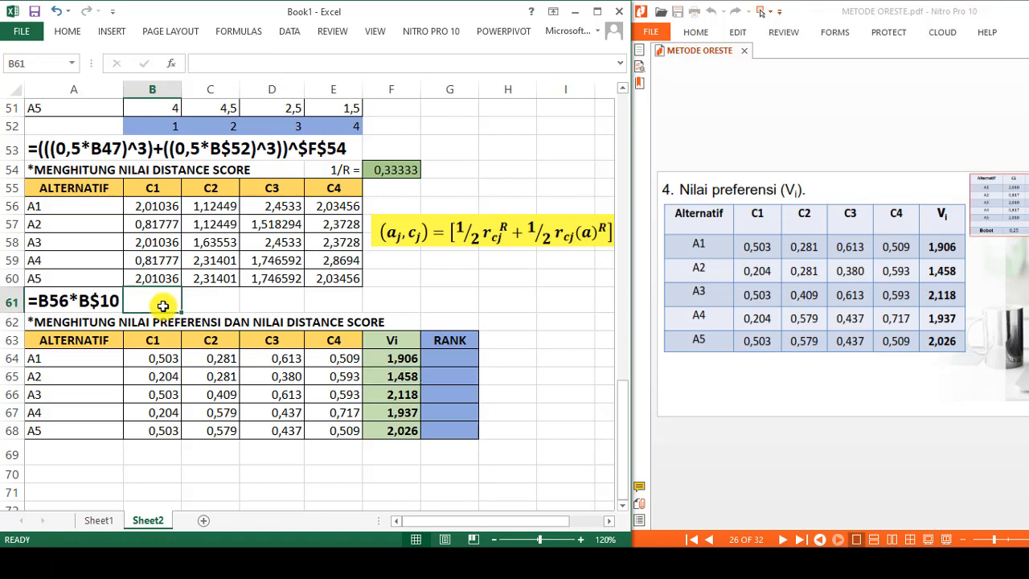
key("Return")
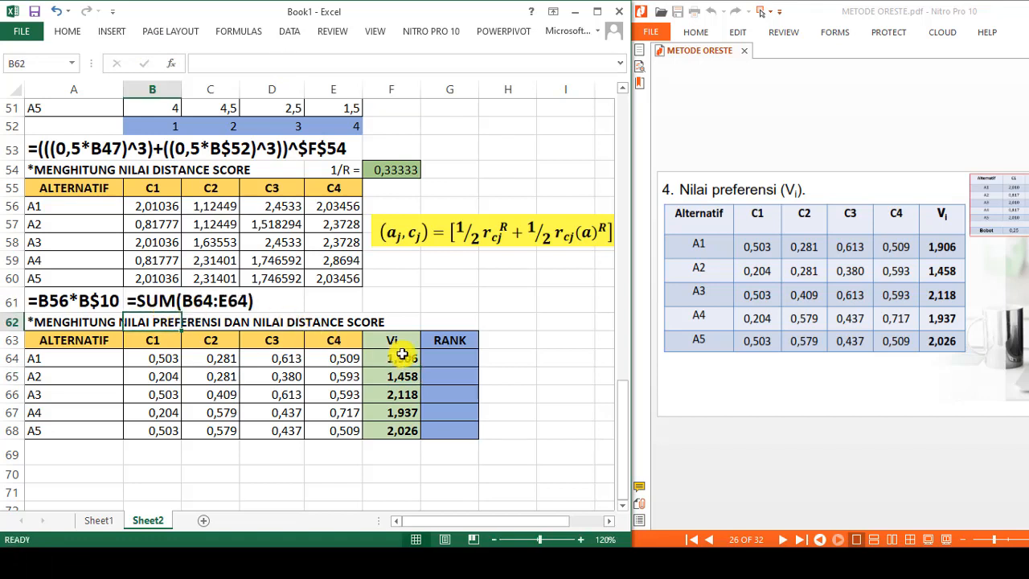
- Consult the PDF's Melakukan Perangkingan page and rank A1's Vi in G64 with =RANK(F64;$F$64:$F$68;1)
left_click(451, 355)
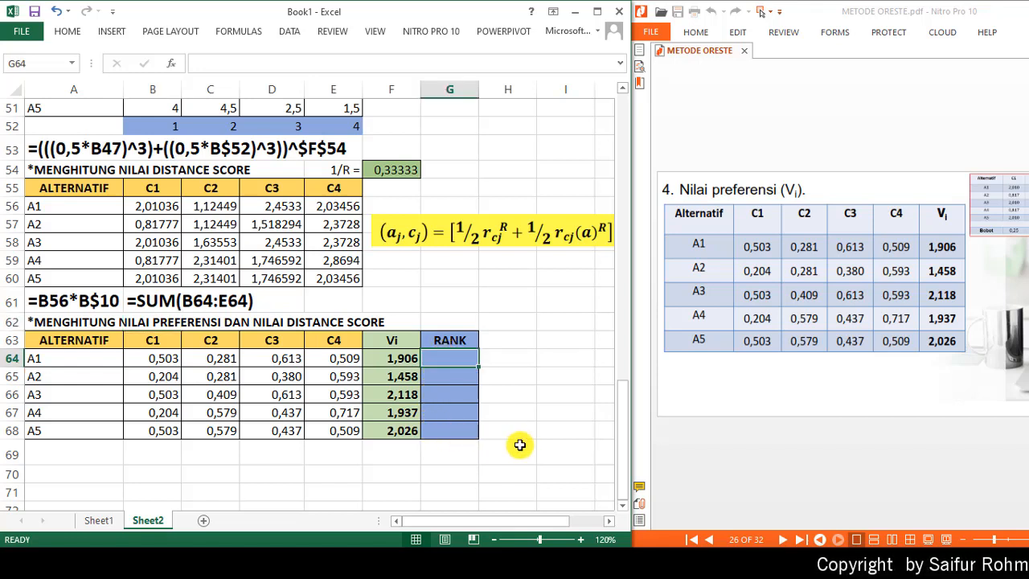
left_click(821, 408)
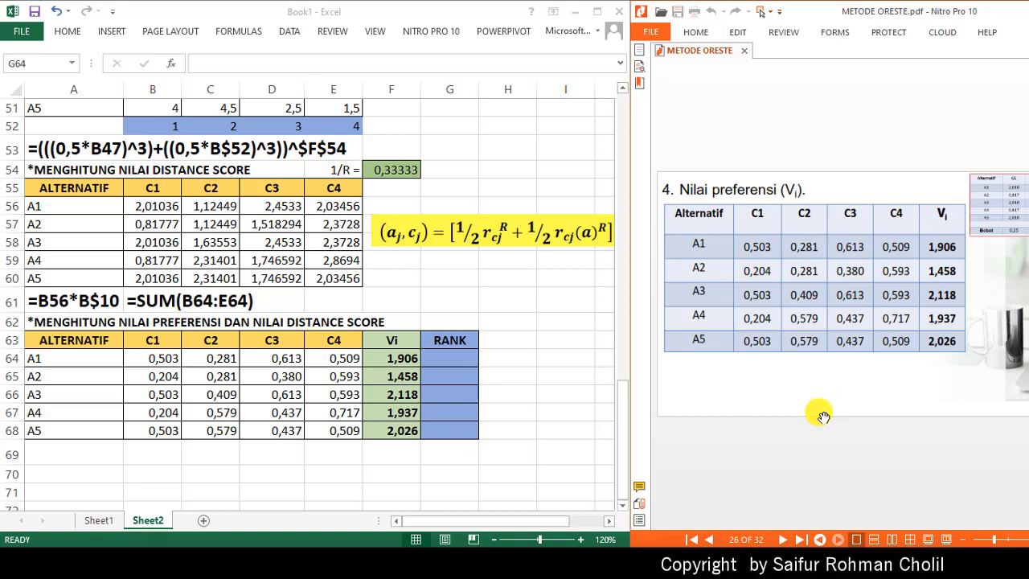
scroll(823, 416, "down", 1)
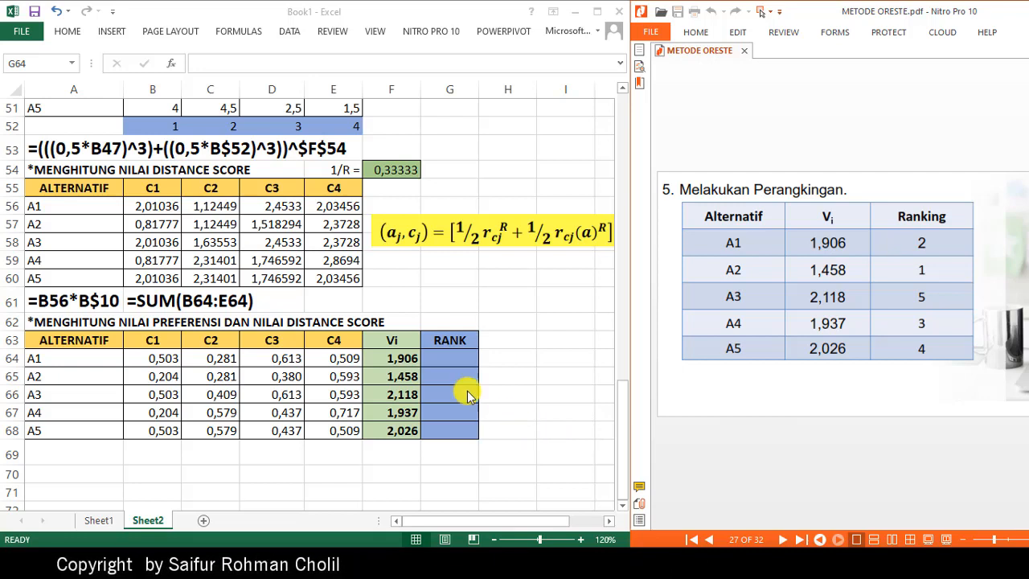
left_click(432, 363)
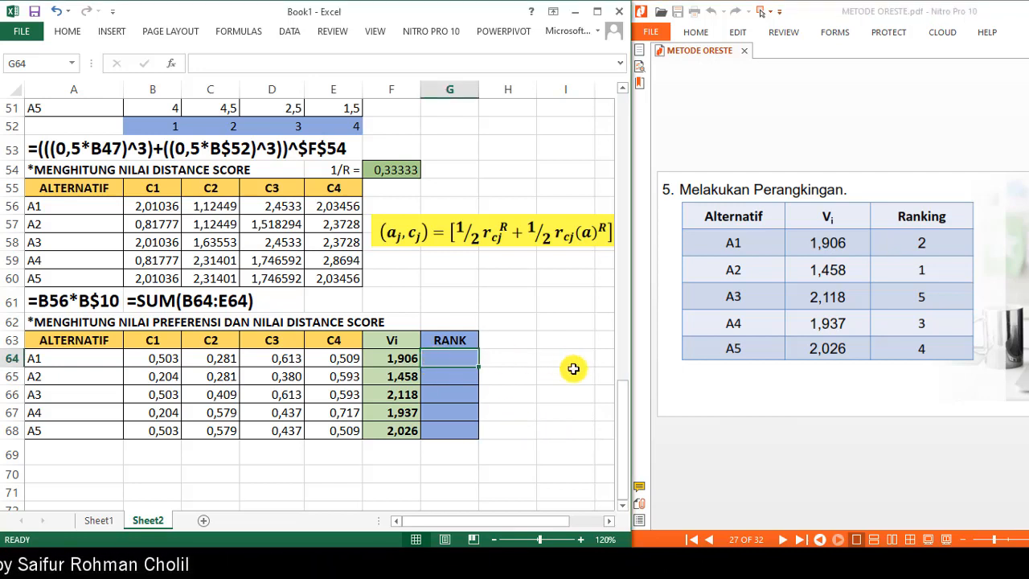
type("=RA")
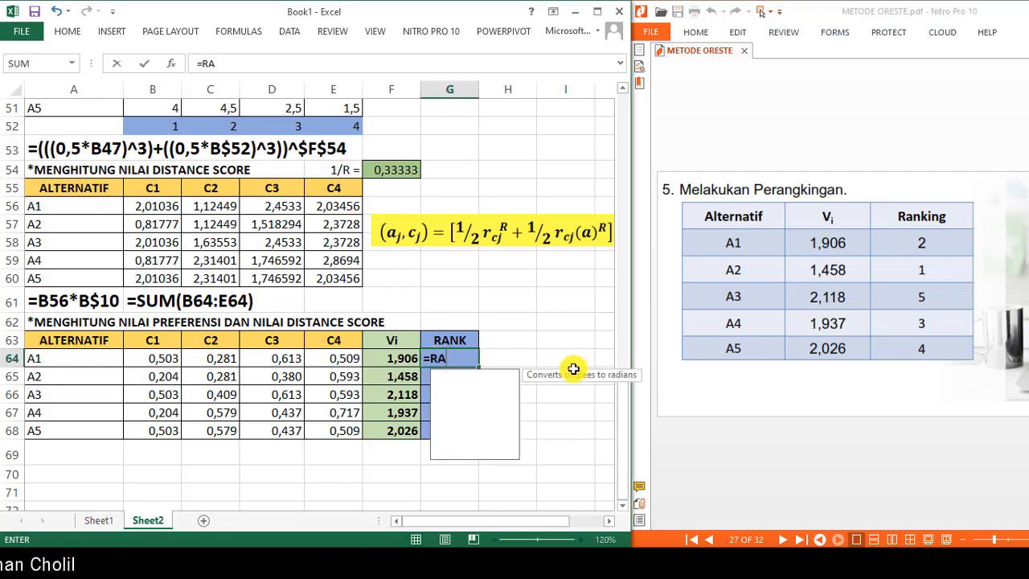
type("NK(")
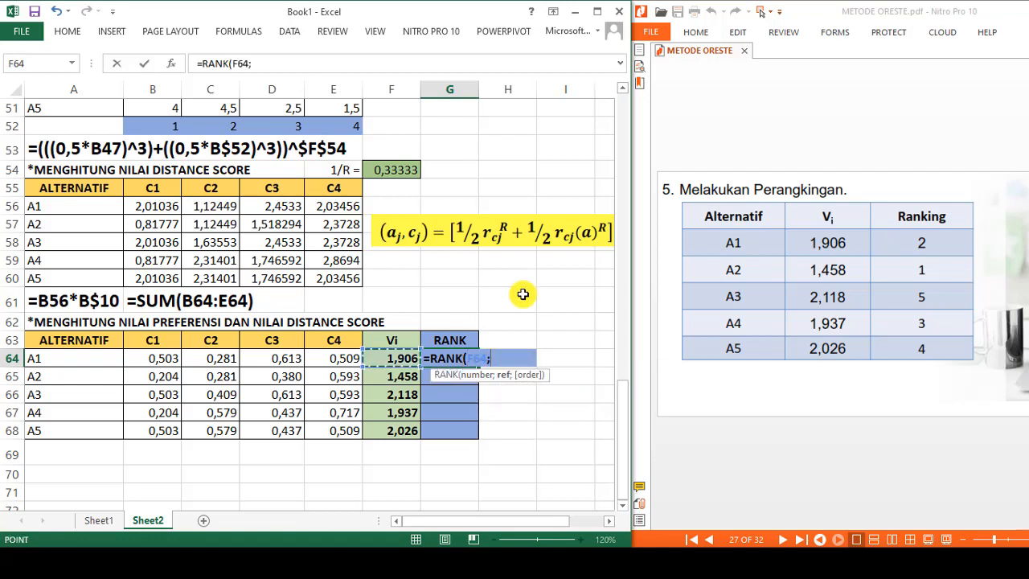
left_click_drag(383, 361, 386, 430)
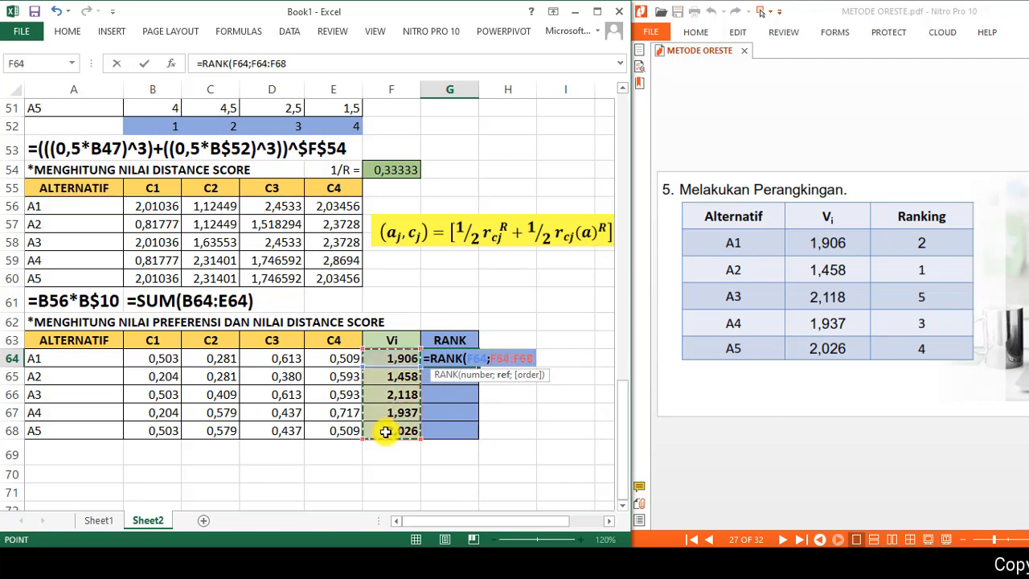
key("F4")
type(";")
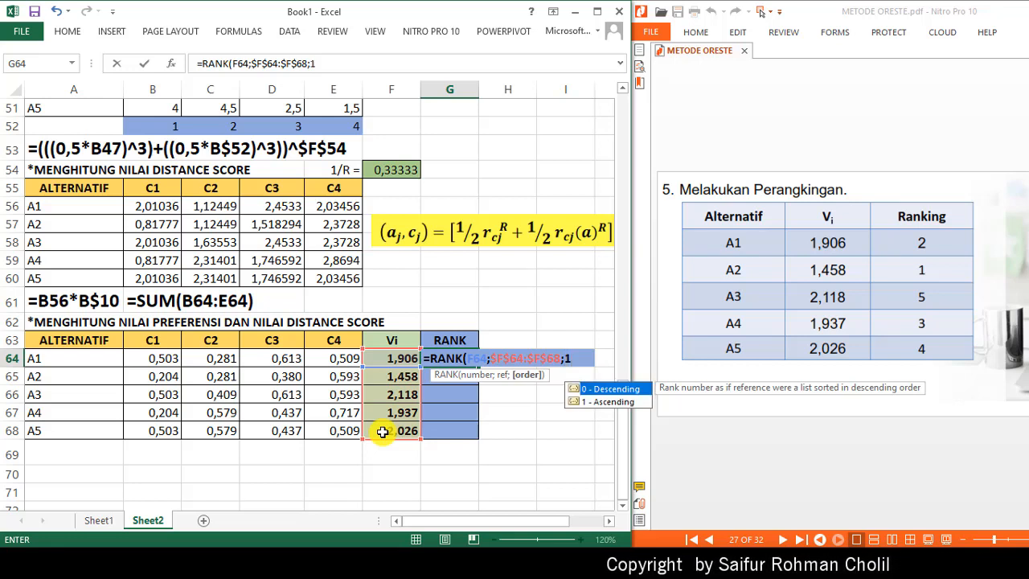
type("1")
key("Return")
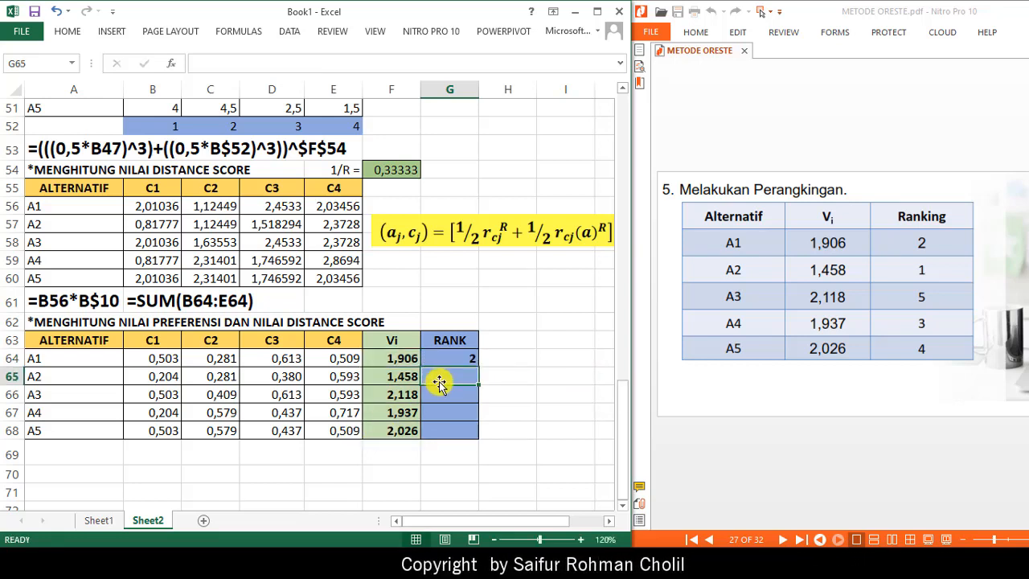
- Fill the G64 rank formula down to G68 and put its text =RANK(F64;$F$64:$F$68;1) in A69 as a visible note
left_click(469, 362)
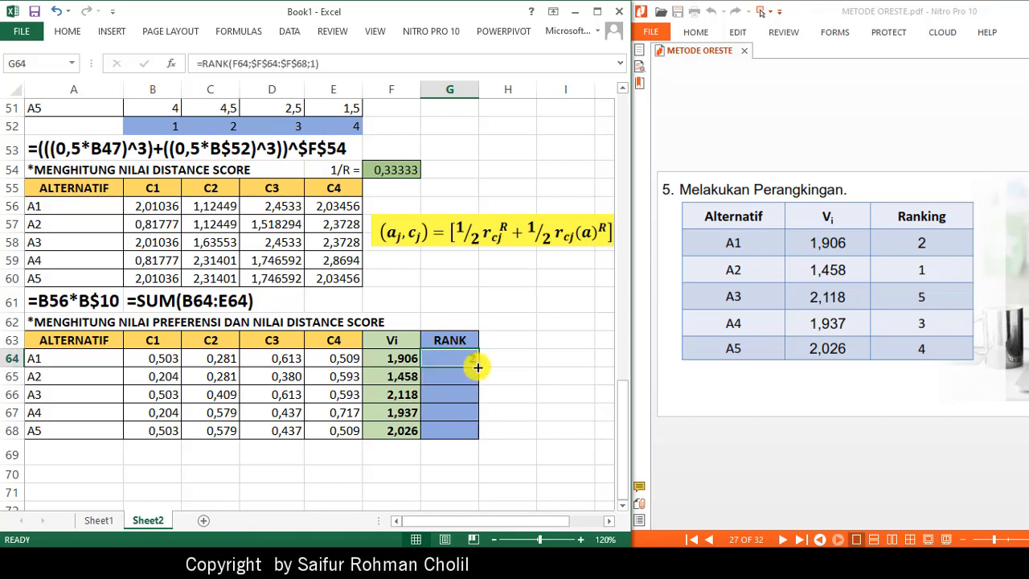
left_click_drag(476, 366, 477, 434)
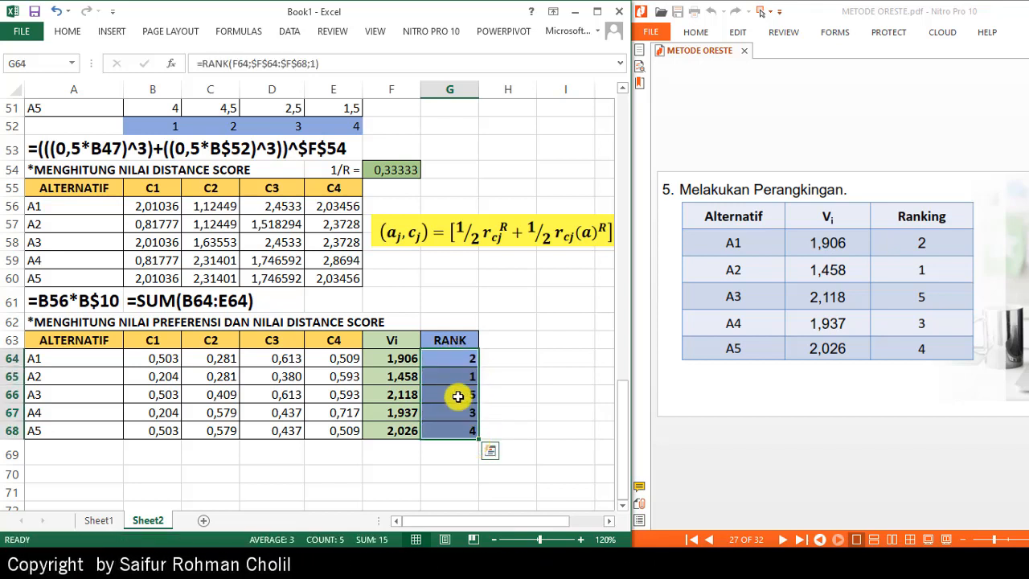
left_click(333, 63)
key("Return")
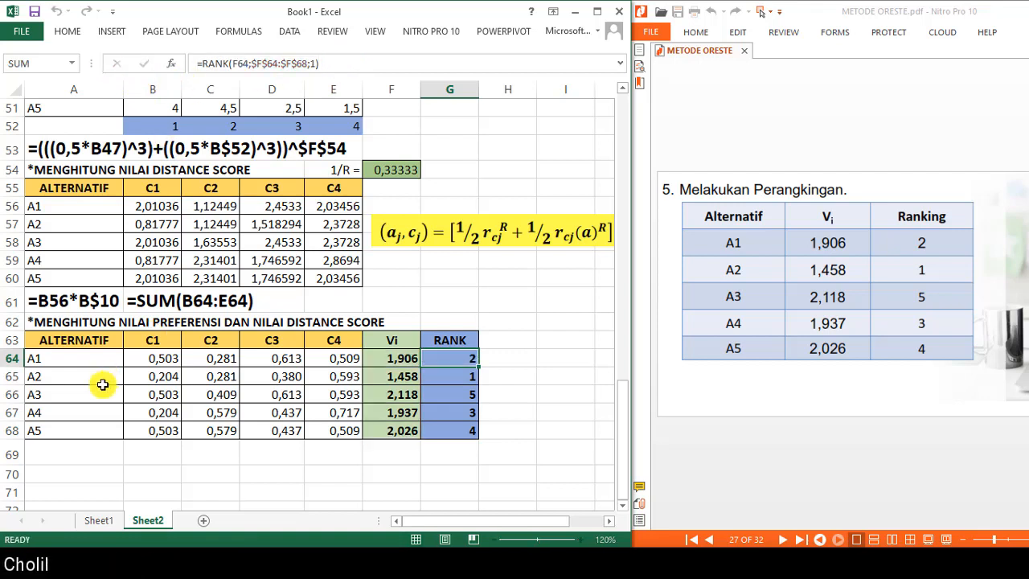
left_click(69, 451)
type("=RANK(F64;$F$64:$F$68;1)")
key("Return")
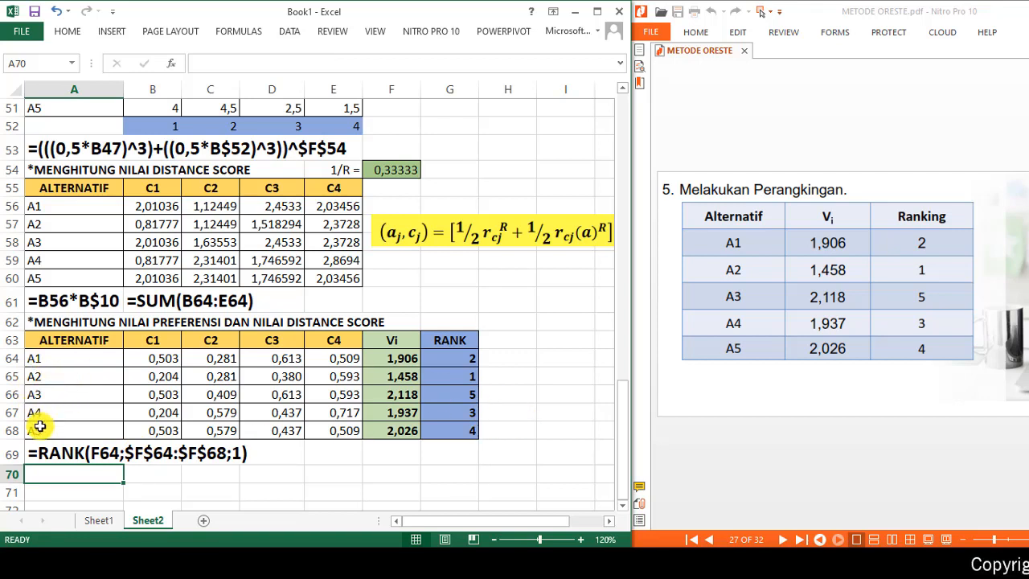
- Advance the METODE ORESTE PDF to the page after the ranking table and read its conclusion on the best alternative
left_click(827, 408)
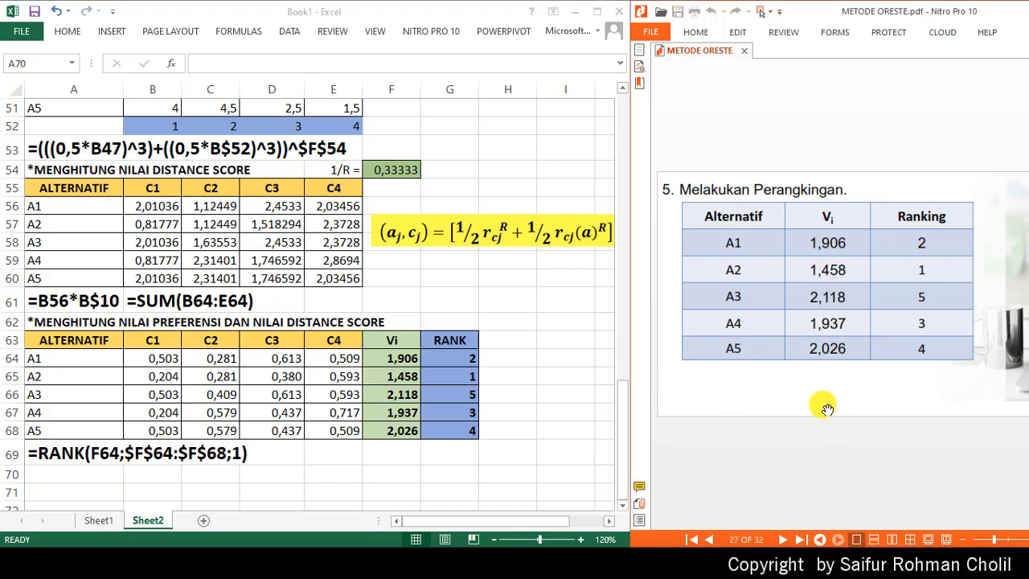
scroll(827, 410, "down", 1)
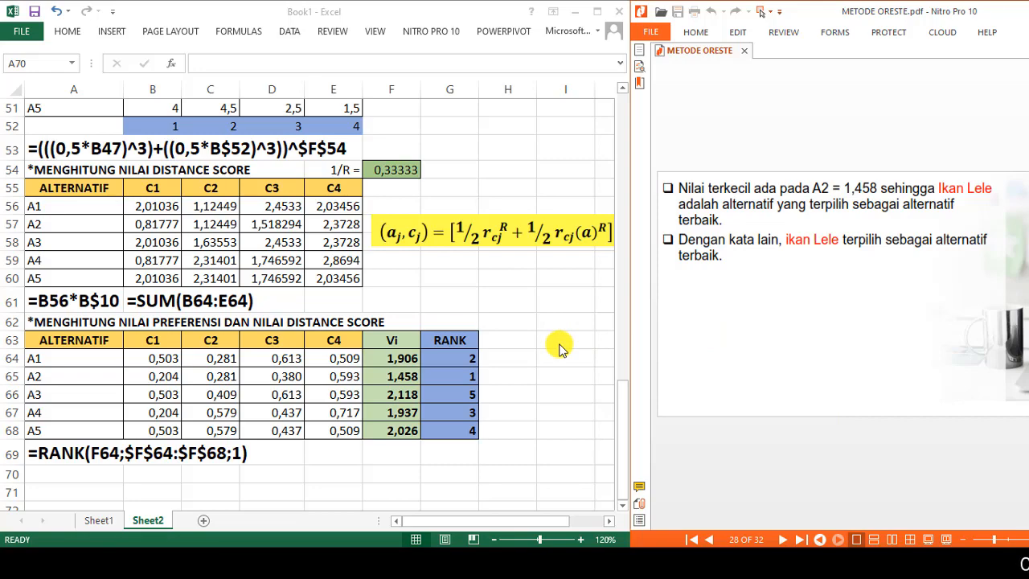
- Return to the workbook and review Sheet2's ORESTE calculations, from the criteria data and Besson ranks through normalisation and distance scores to the final ranking
key("alt+Tab")
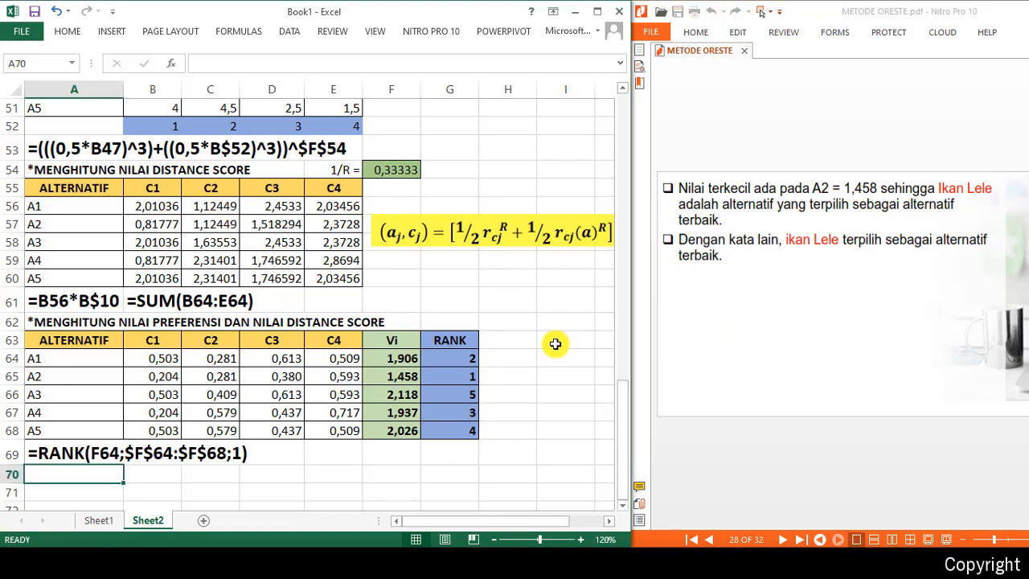
scroll(555, 344, "up", 13)
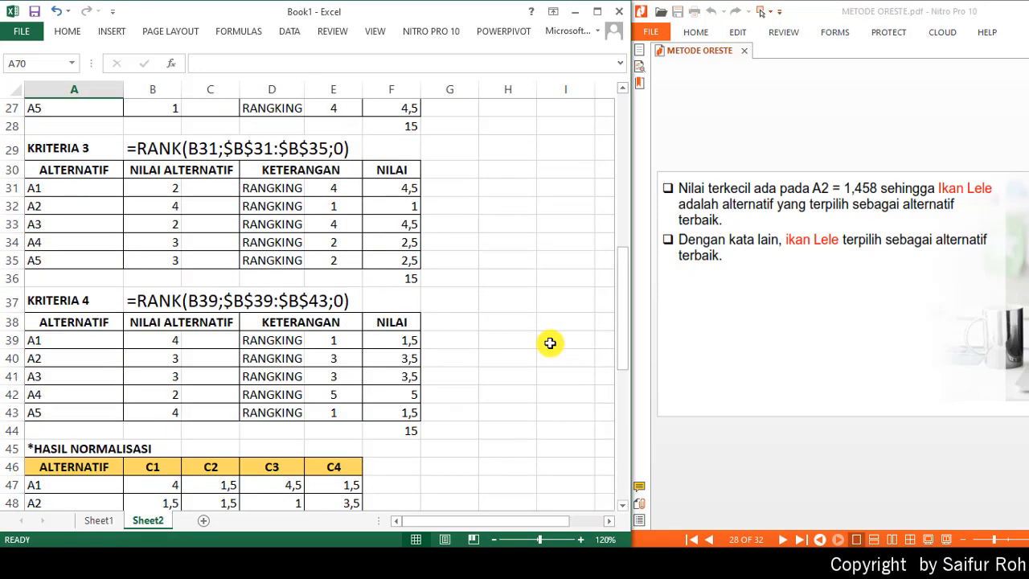
scroll(547, 343, "up", 4)
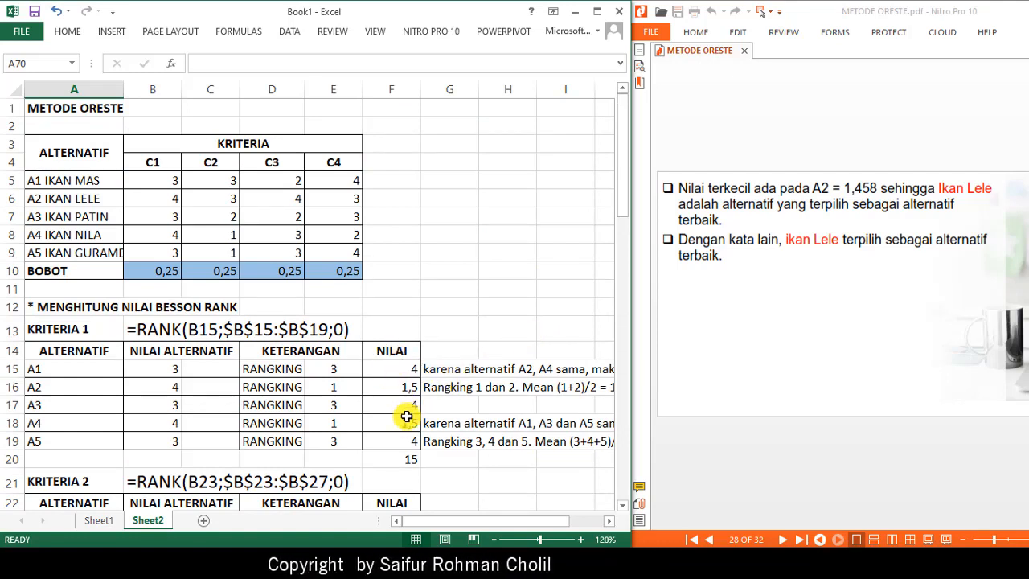
scroll(517, 314, "down", 2)
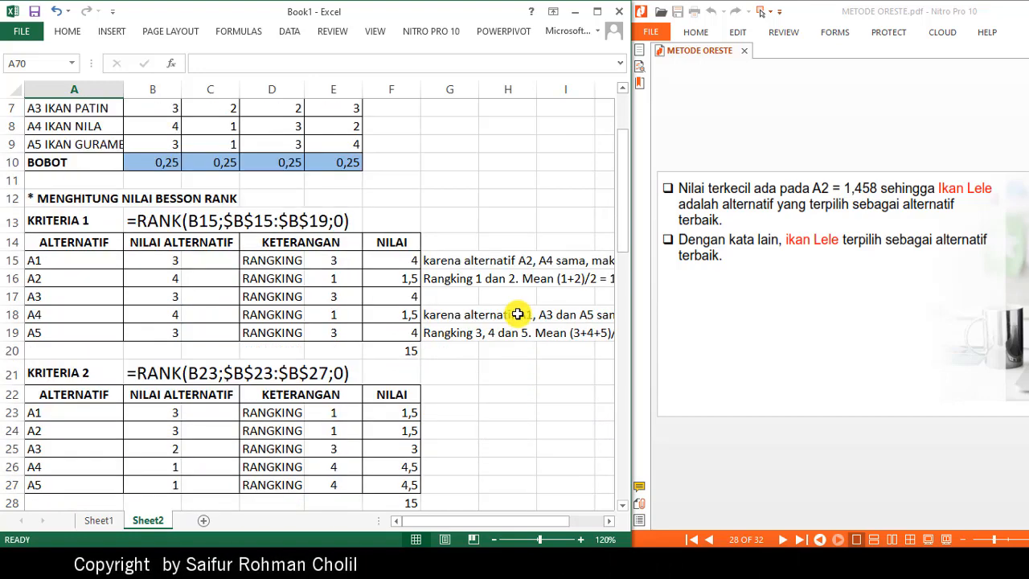
scroll(517, 314, "down", 1)
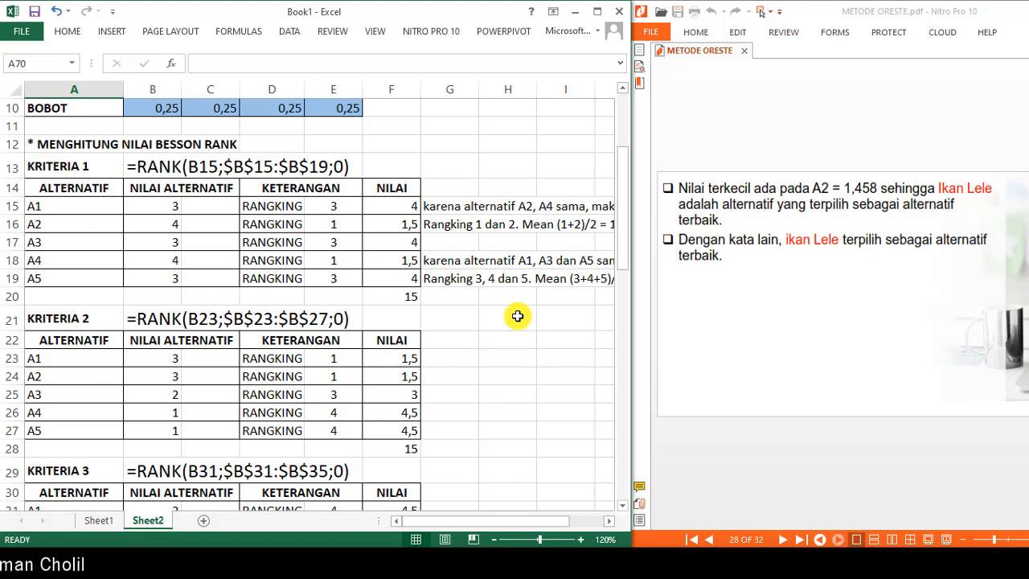
scroll(517, 316, "down", 1)
scroll(459, 316, "up", 2)
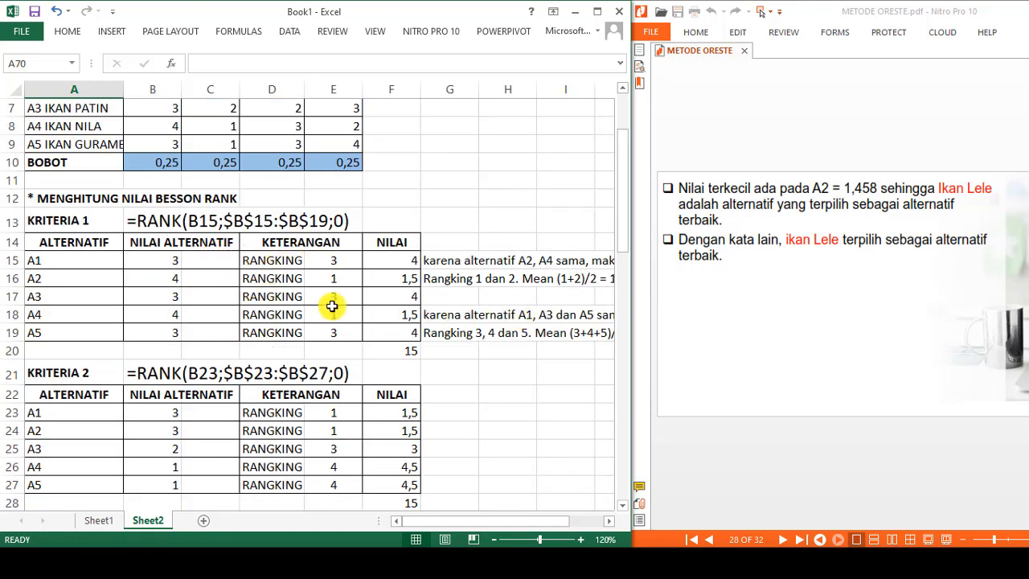
scroll(332, 305, "down", 2)
scroll(335, 312, "down", 7)
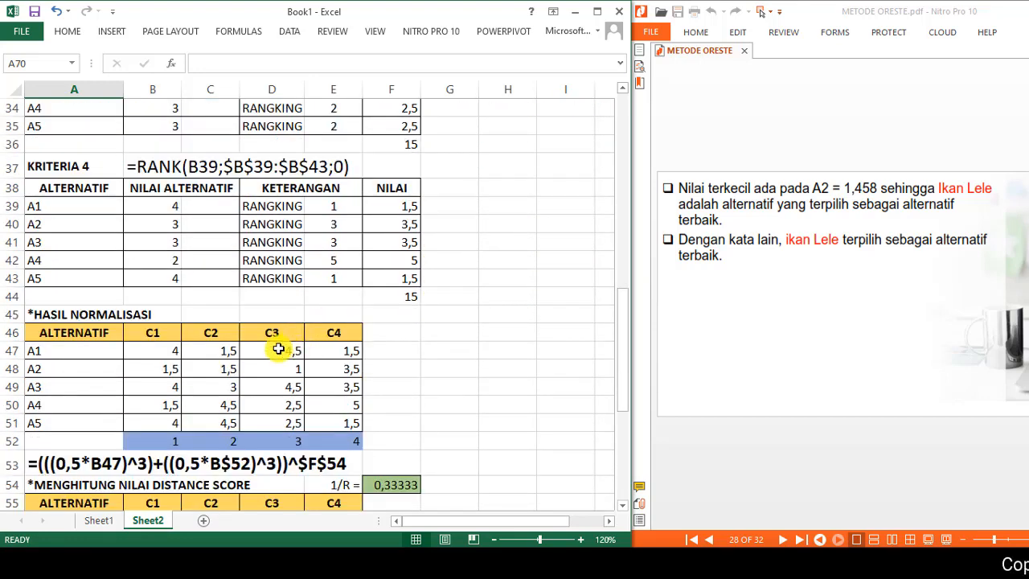
scroll(274, 354, "down", 1)
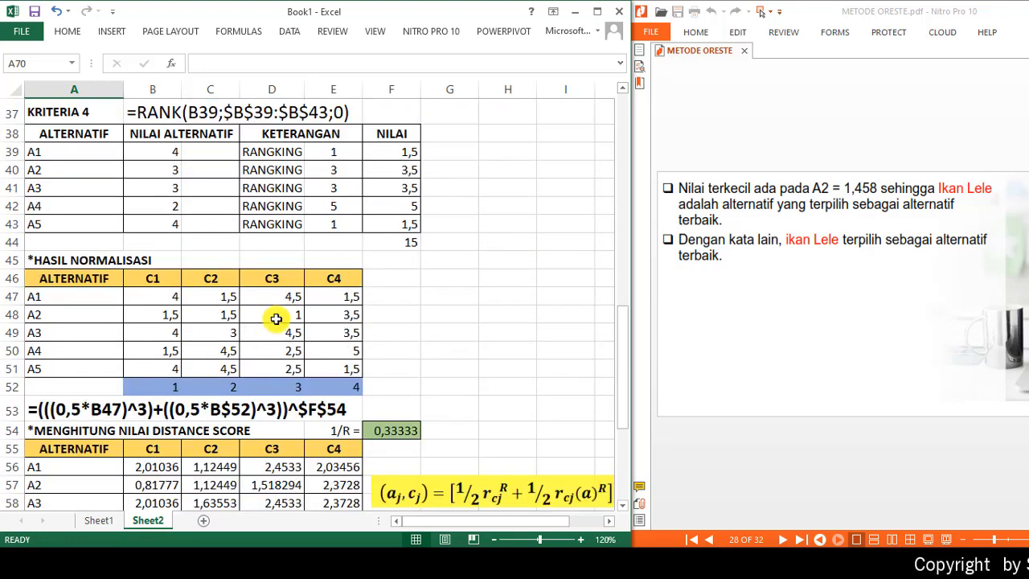
scroll(362, 265, "down", 1)
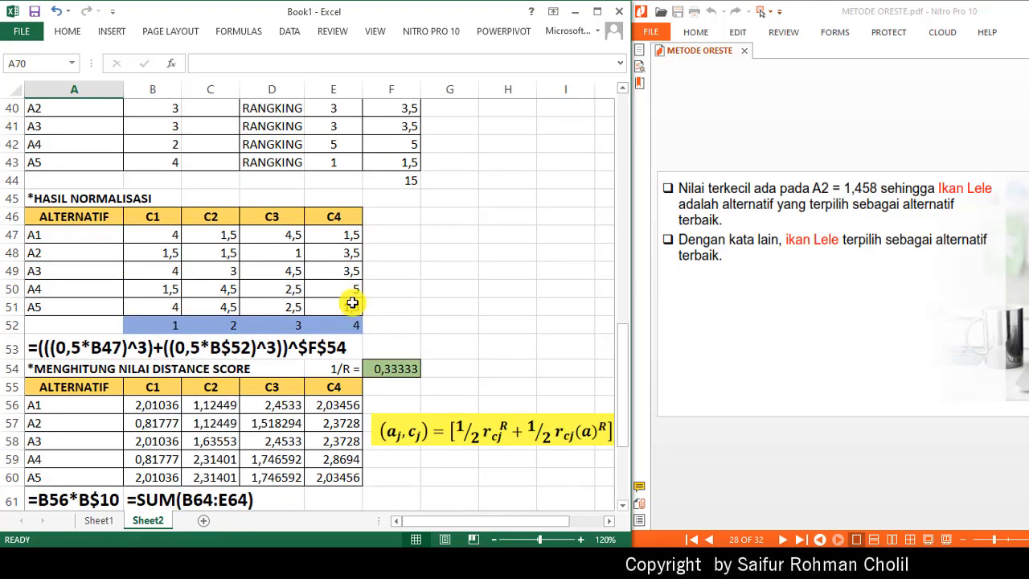
scroll(349, 322, "down", 2)
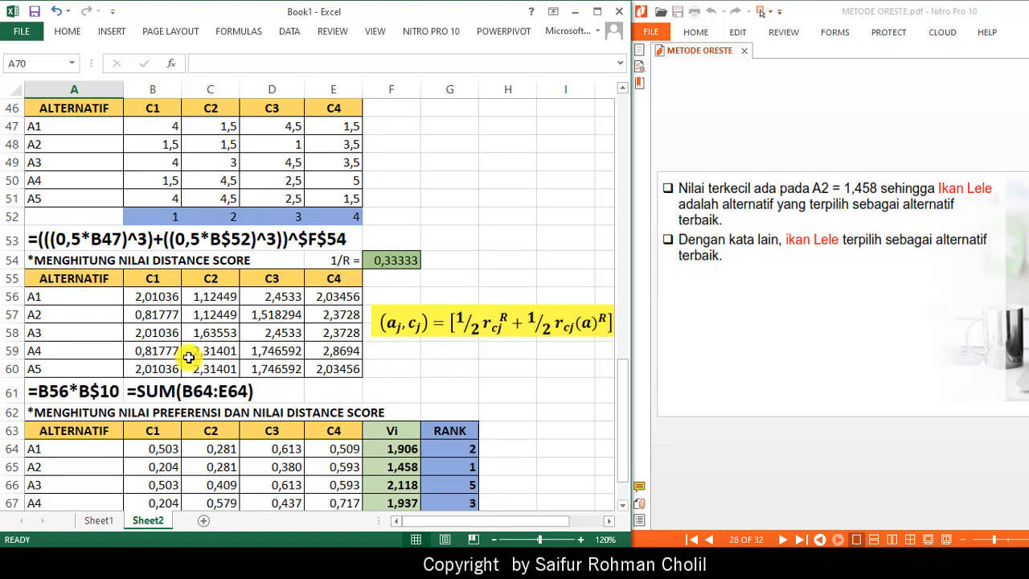
scroll(230, 321, "down", 1)
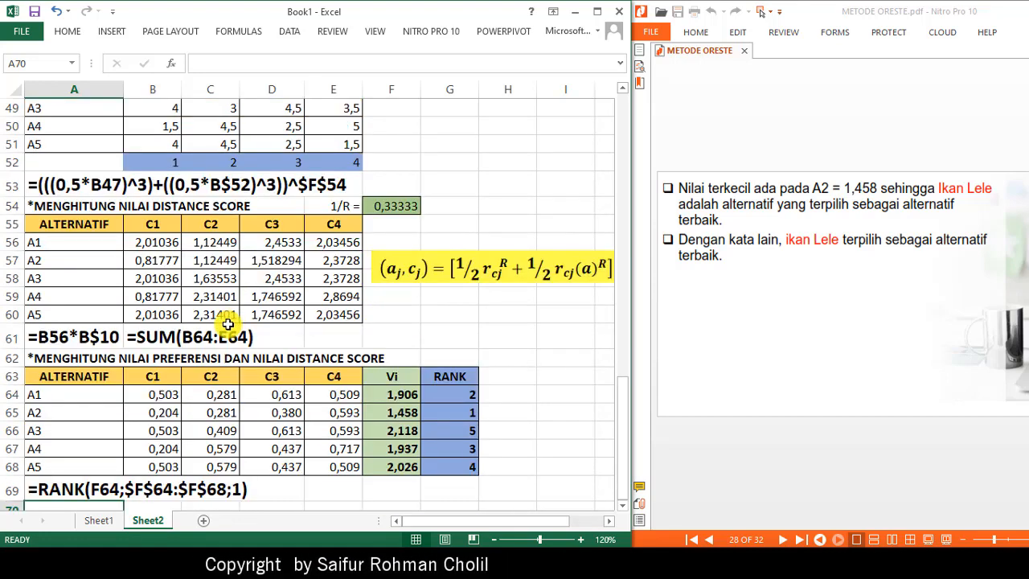